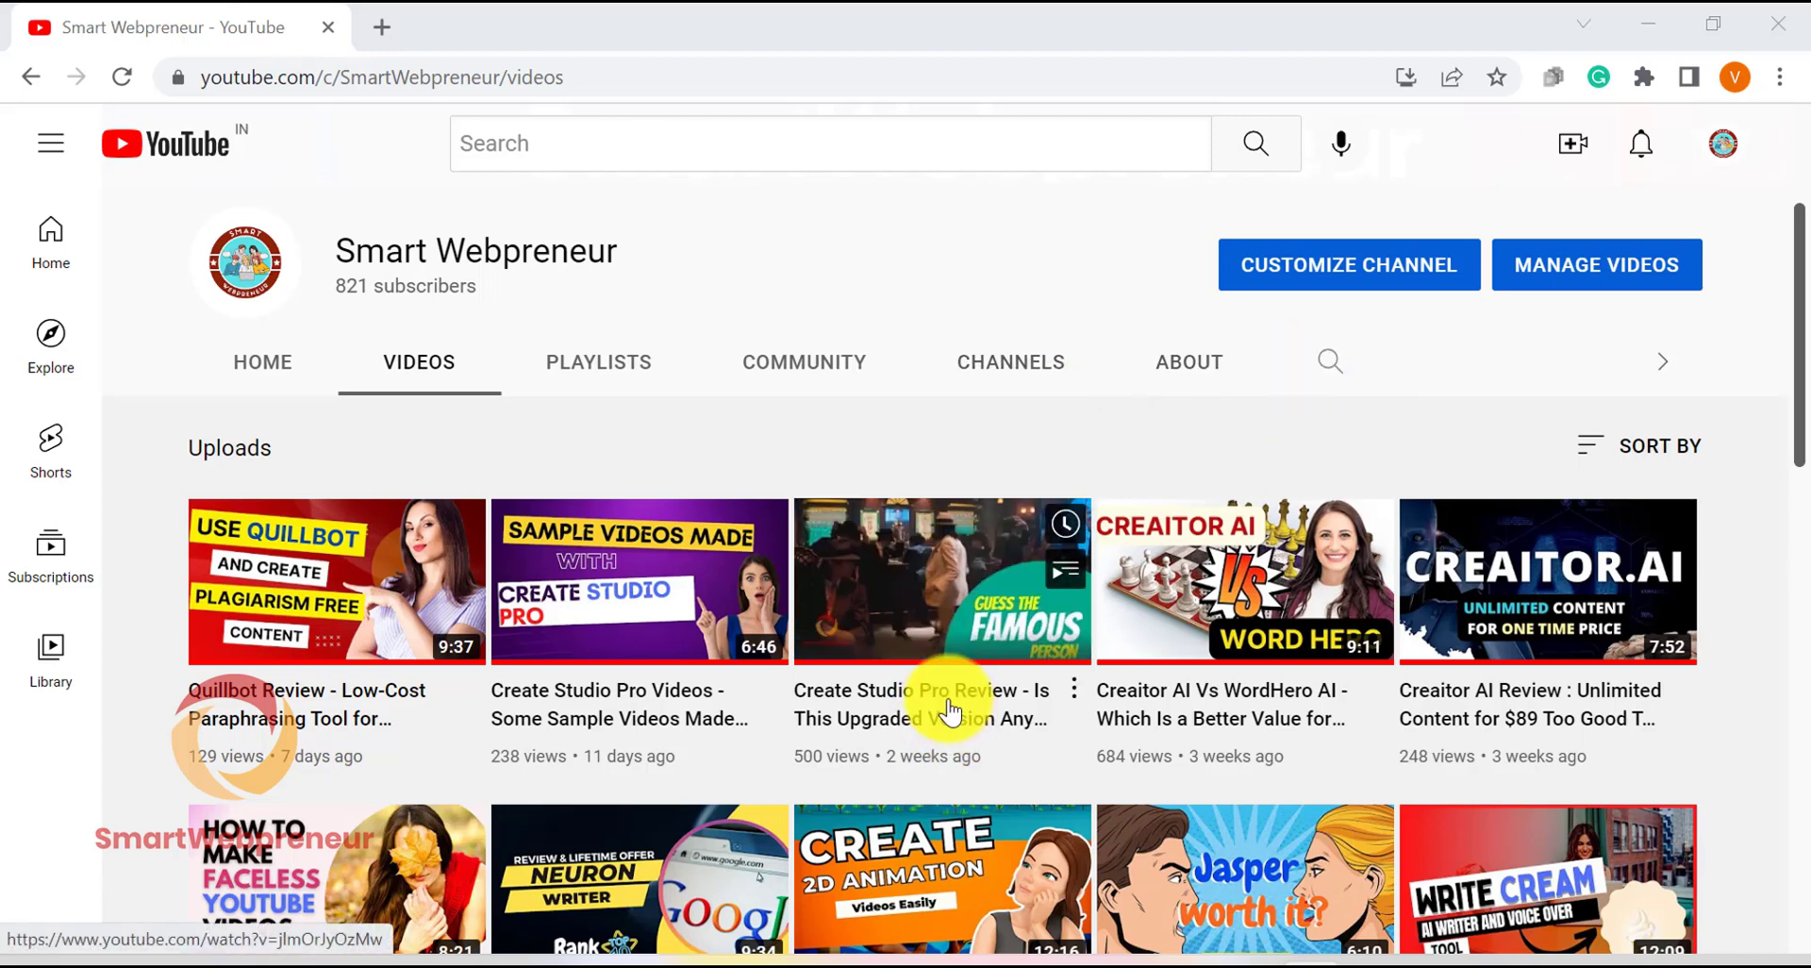
Open the Create Studio Pro Review video from the channel's uploads and mute its volume.
left_click(948, 707)
left_click_drag(323, 728, 253, 732)
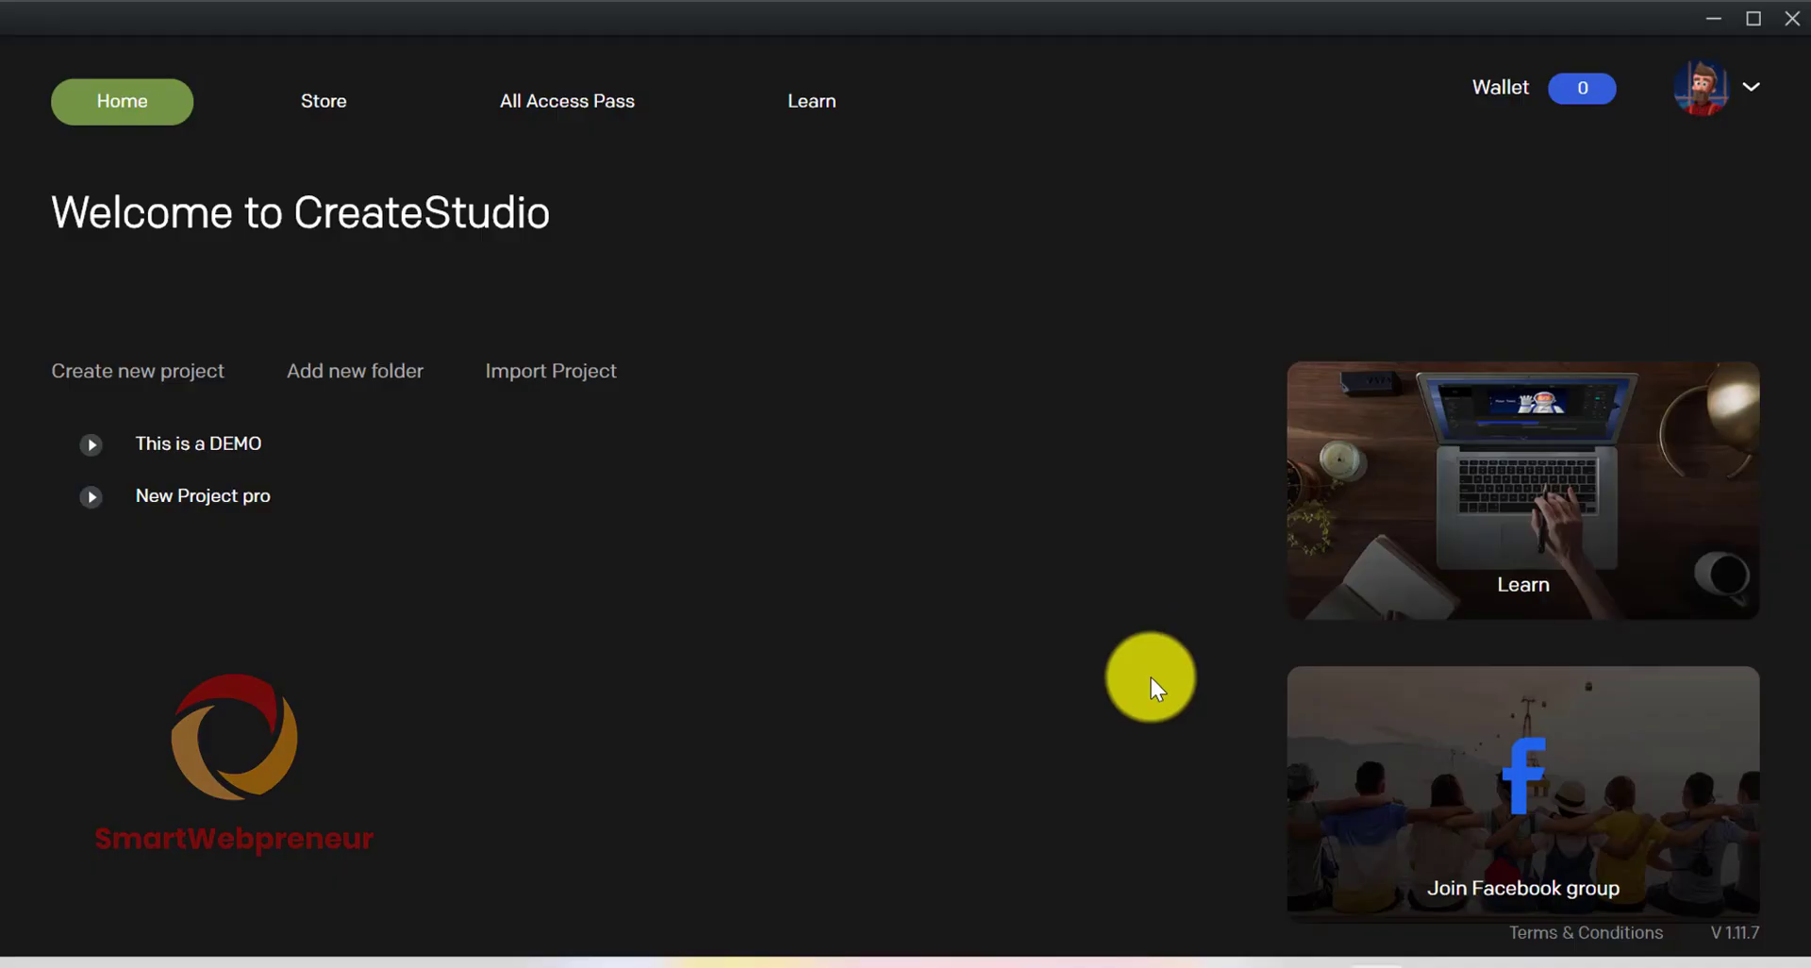
Switch from the old CreateStudio window to CreateStudio Pro via the taskbar.
mouse_move(1258, 960)
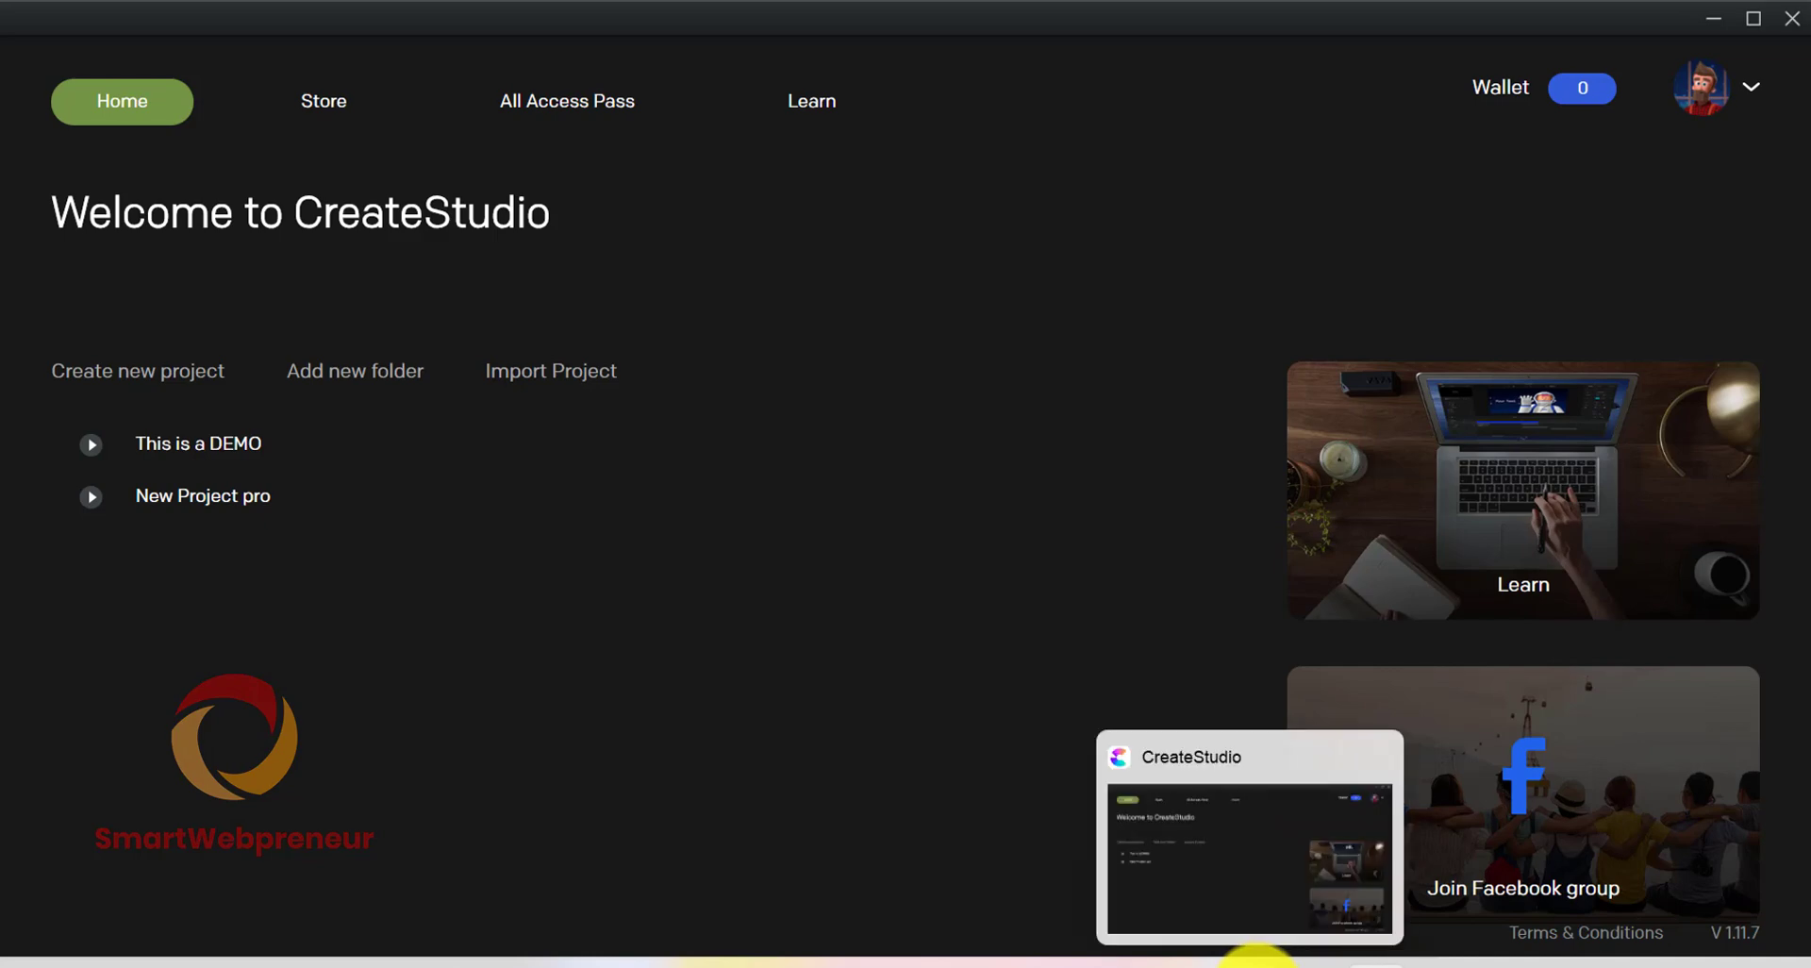
left_click(1323, 960)
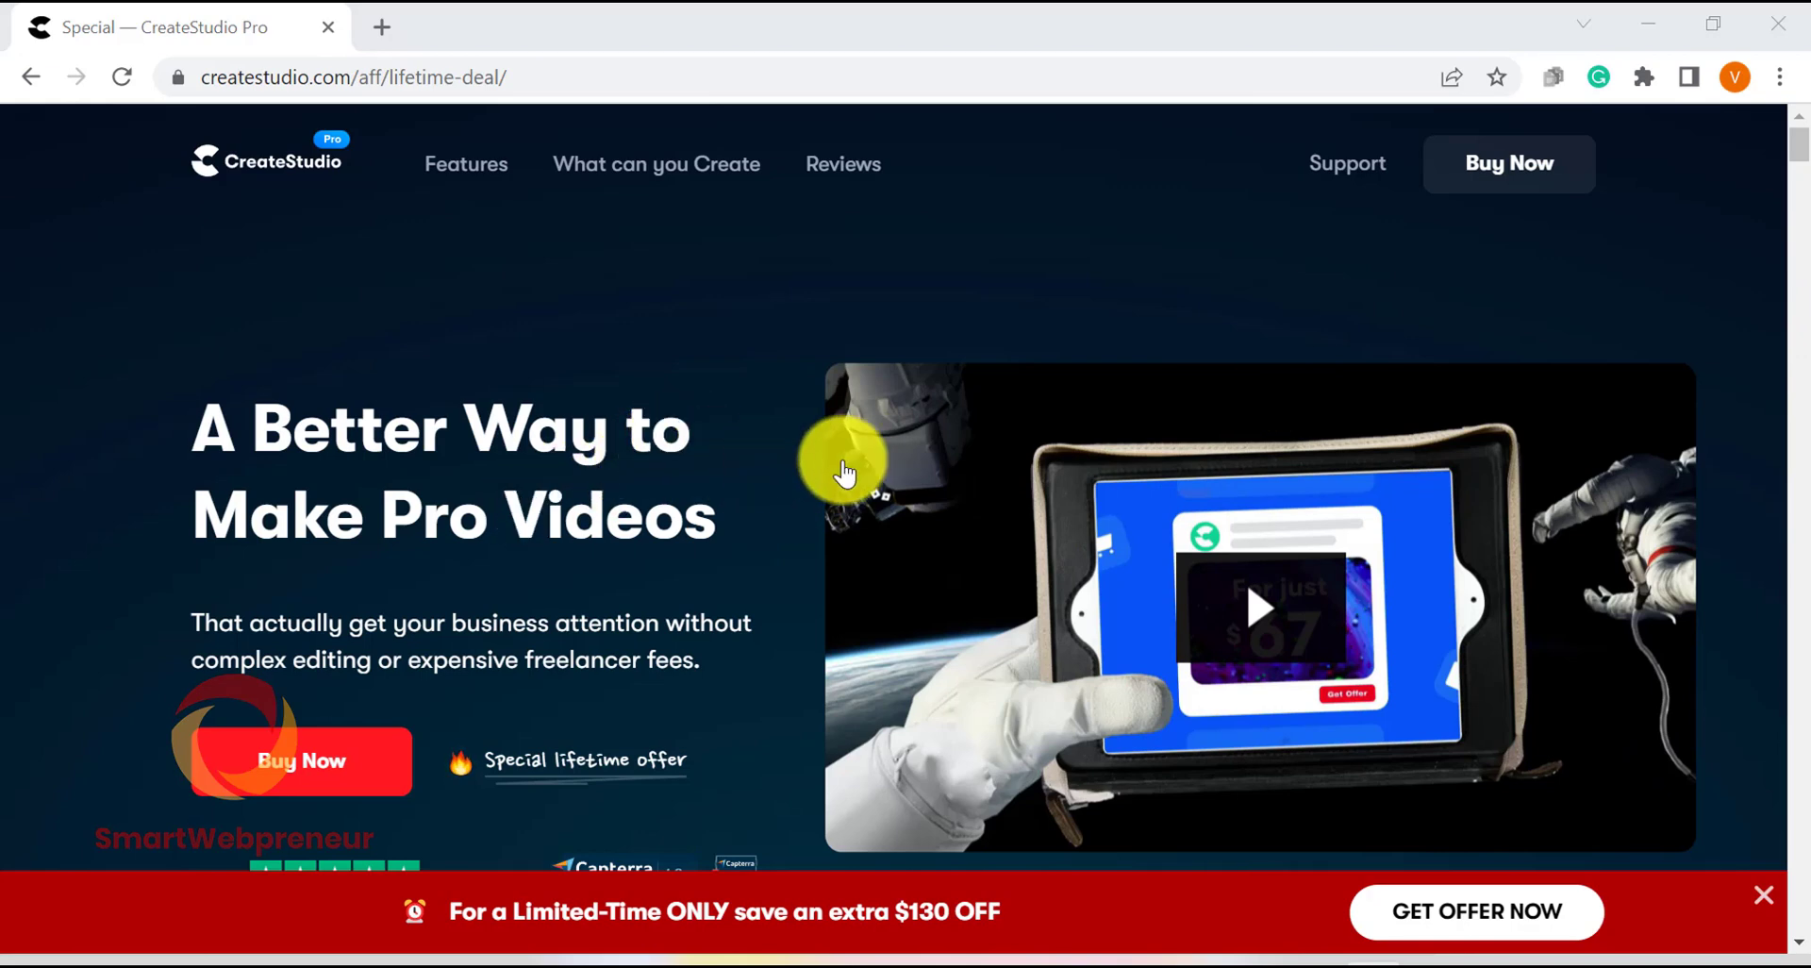
Open the lifetime-deal checkout and scroll down to Order Summary and Complete Purchase.
scroll(854, 469, "down", 2)
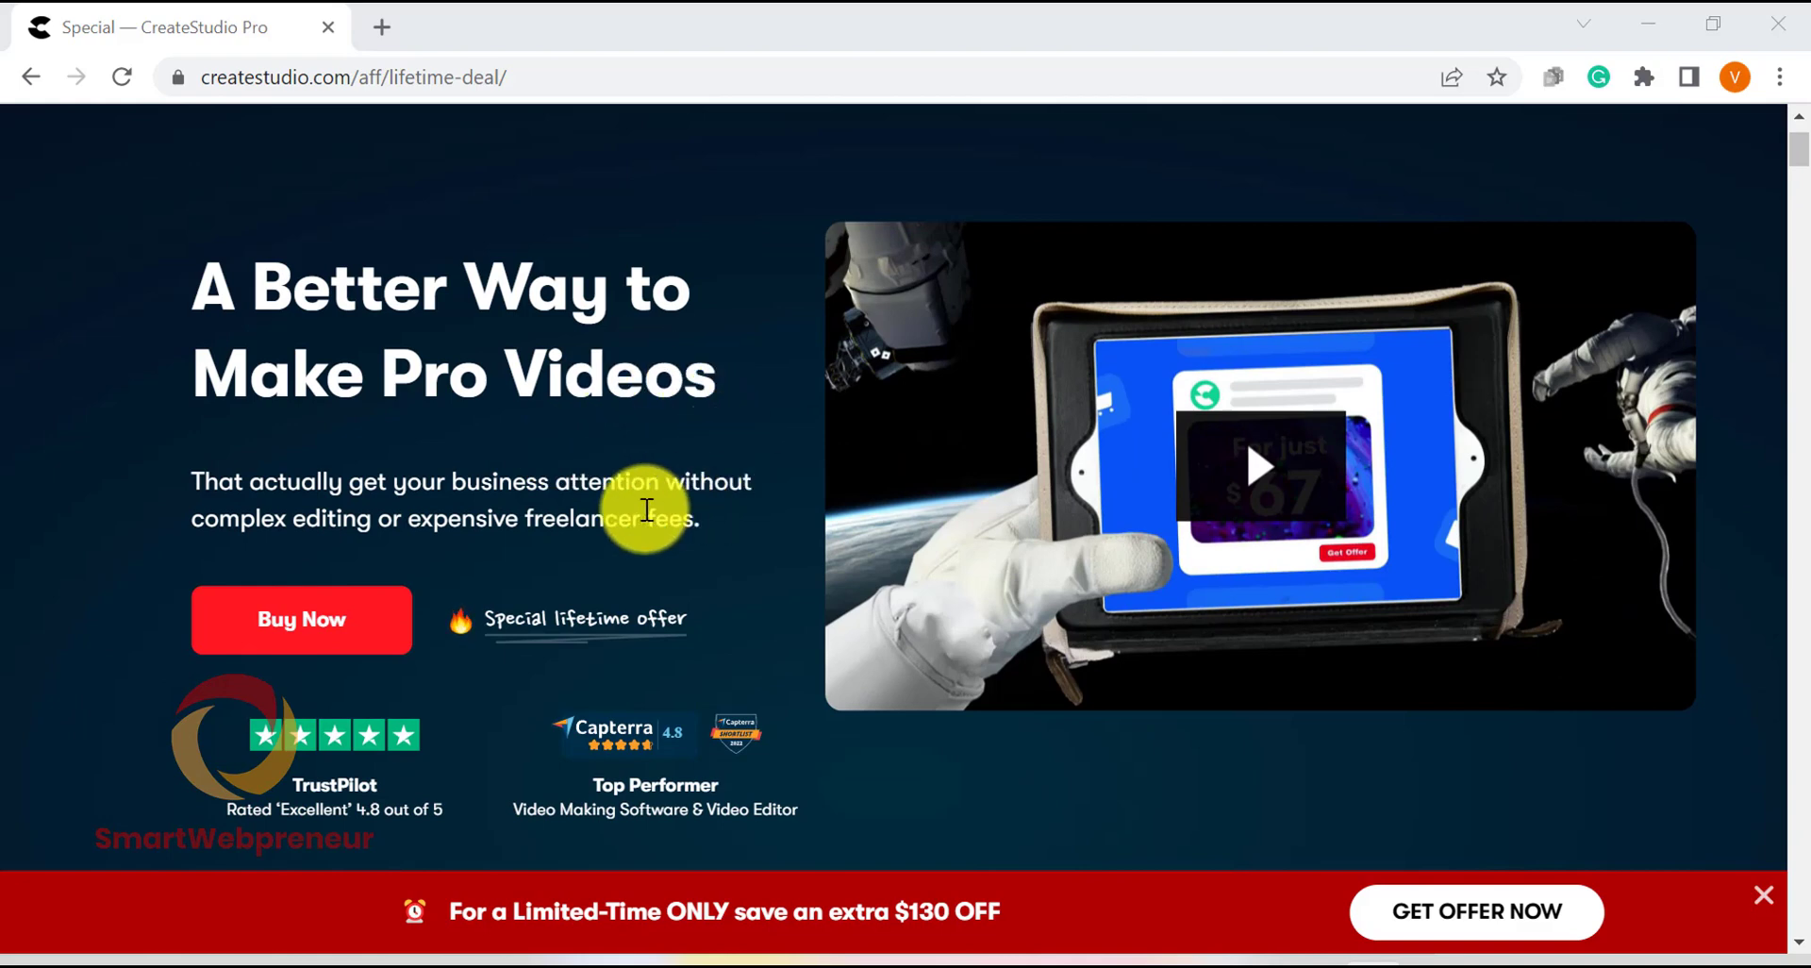
left_click(338, 627)
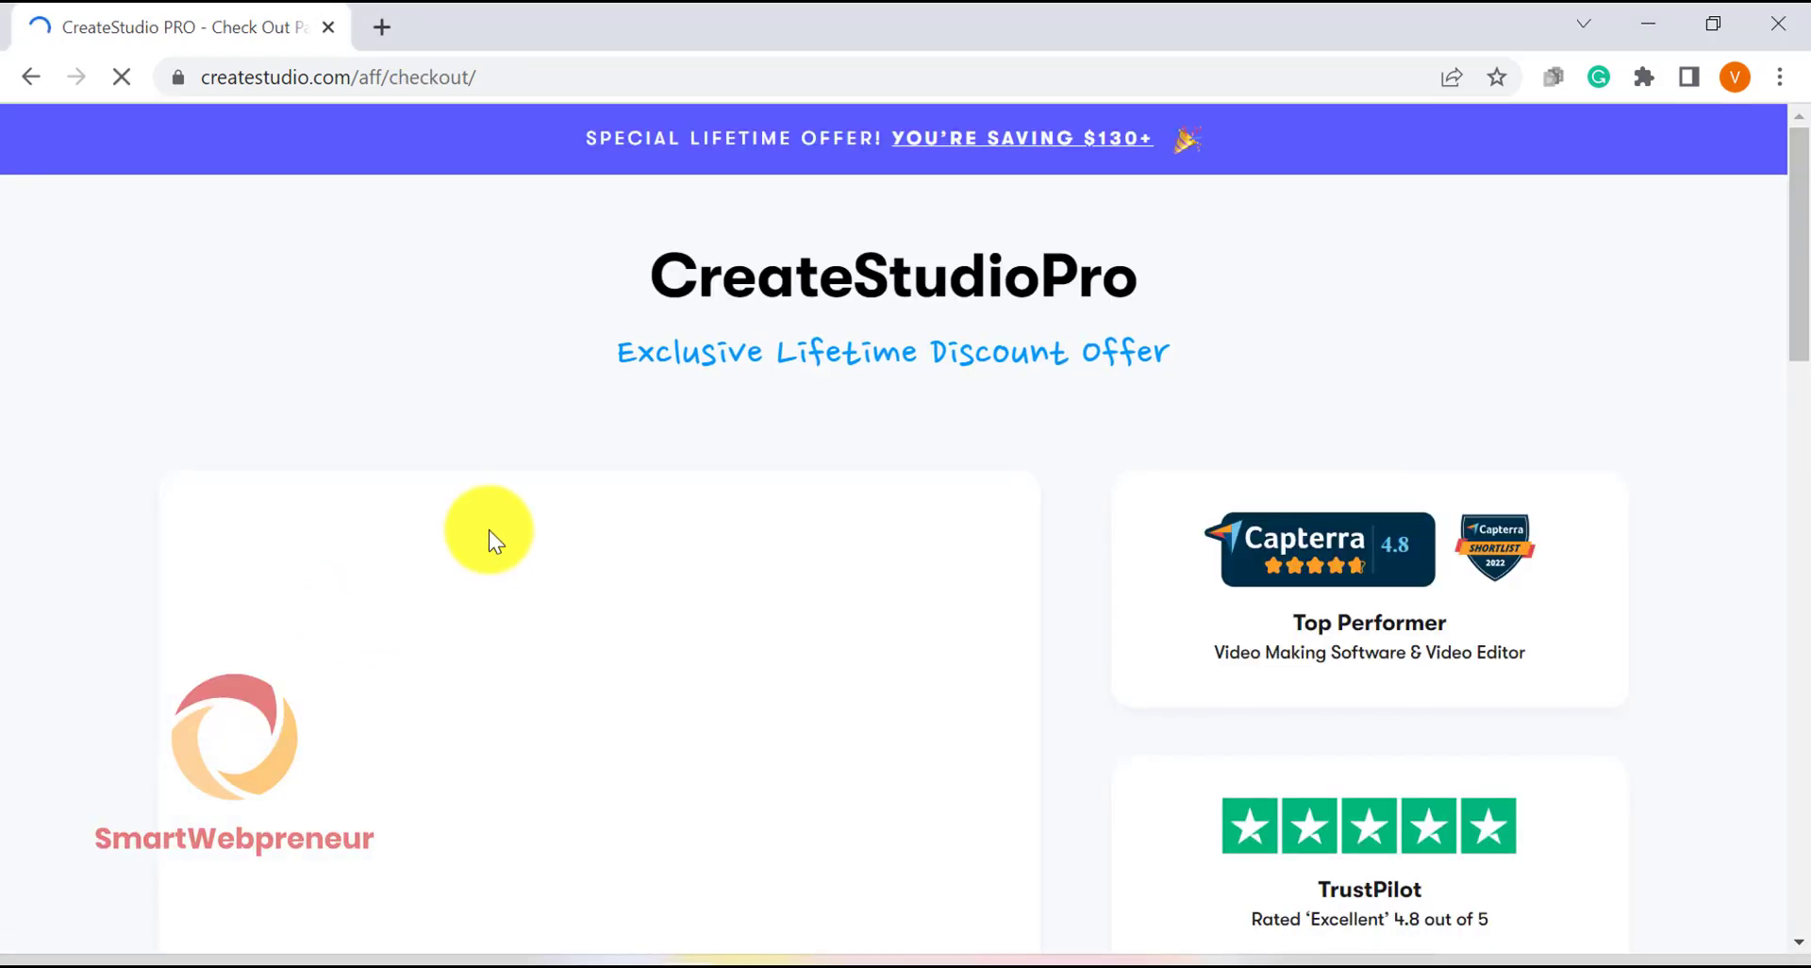
scroll(943, 400, "down", 9)
scroll(943, 400, "down", 4)
scroll(945, 382, "down", 2)
scroll(981, 377, "down", 2)
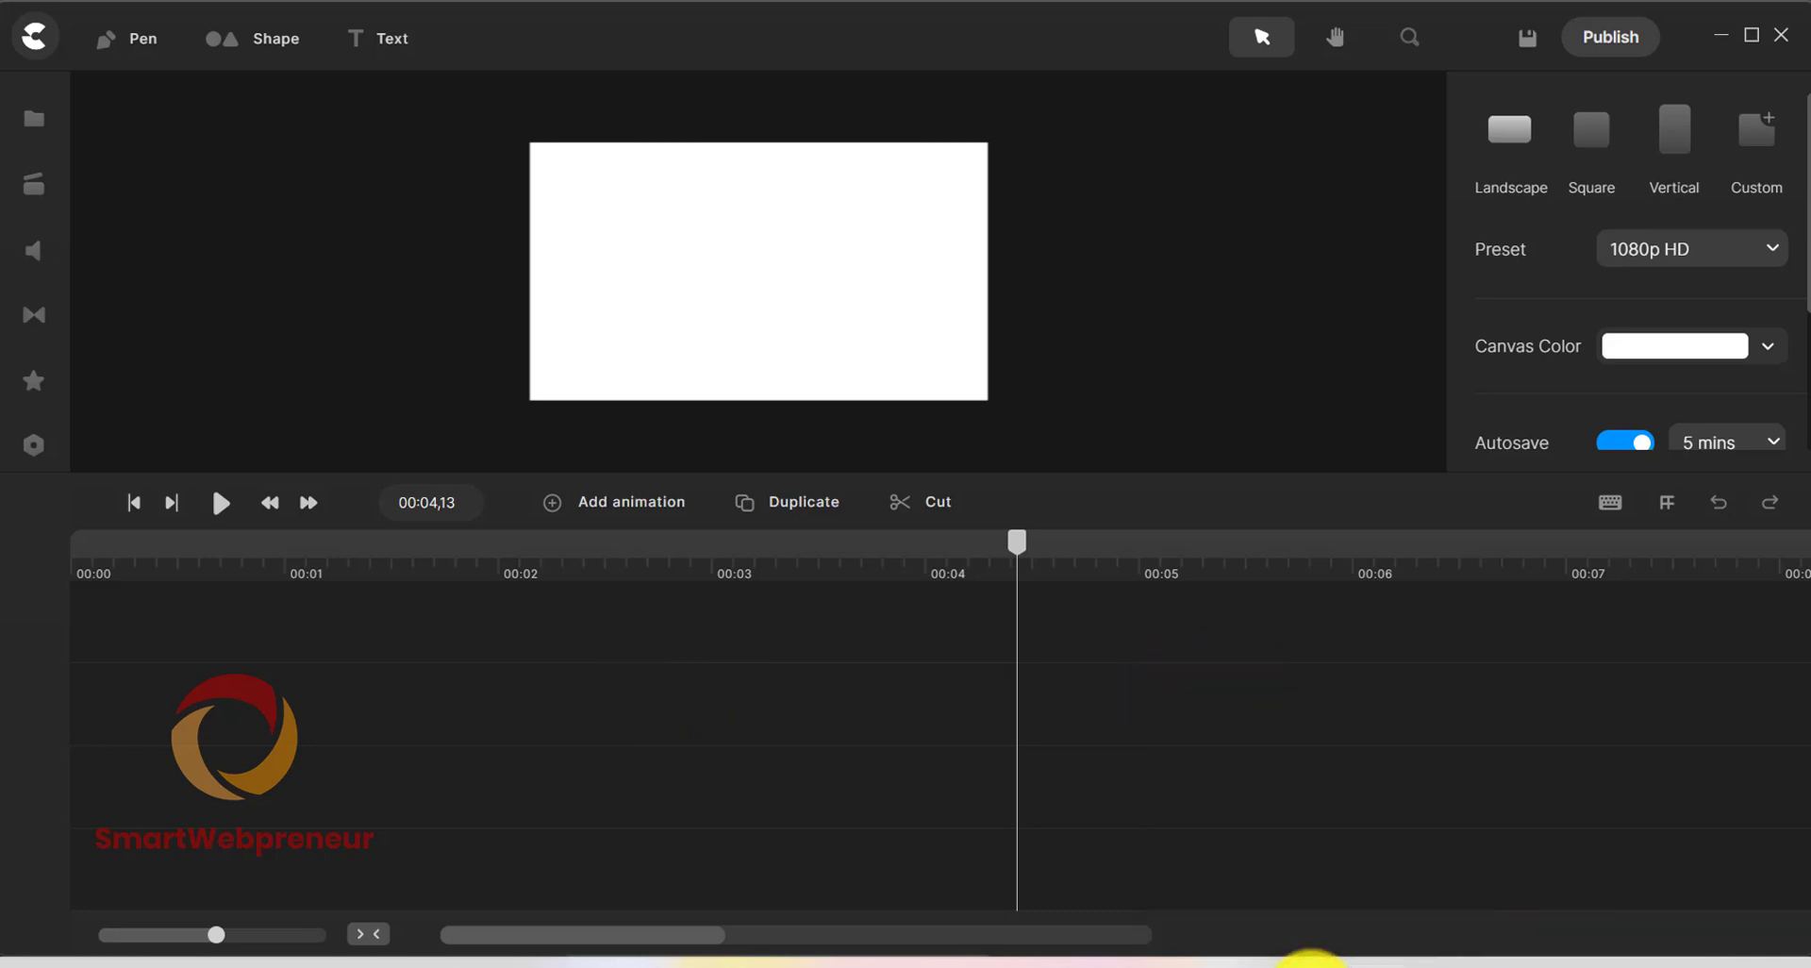
Compare the older editor with the Pro editor, nudging the timeline and opening the audio library.
left_click(1264, 962)
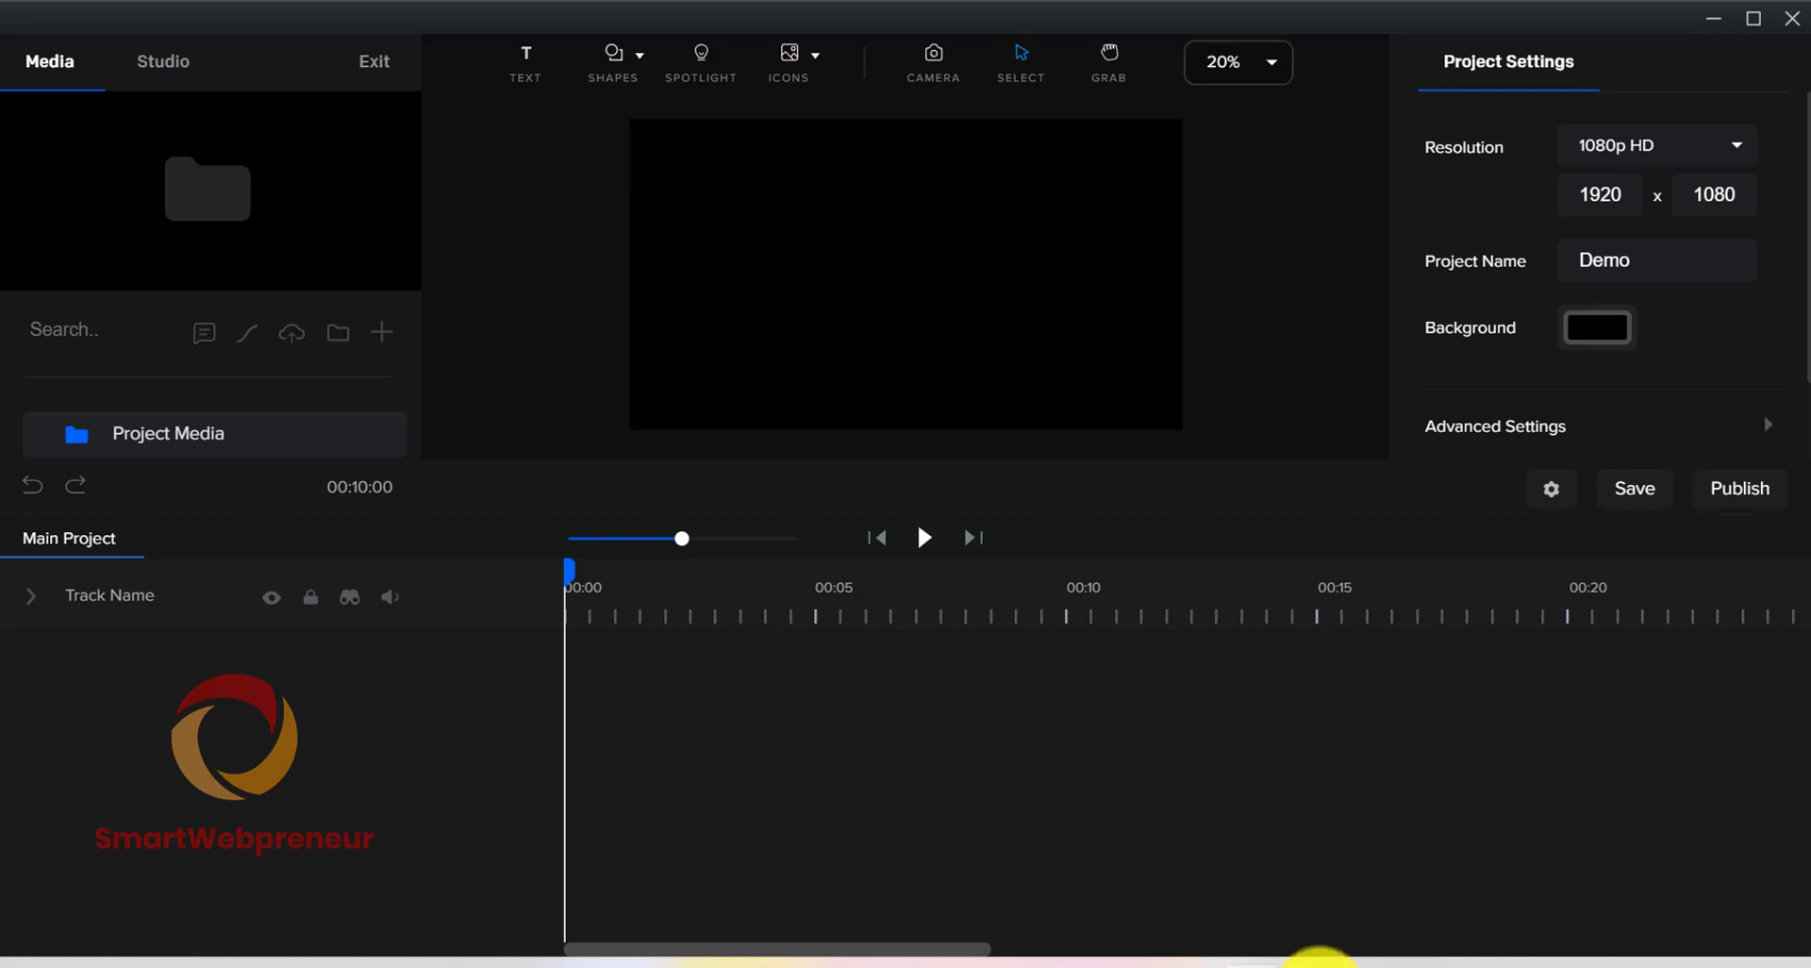
left_click(1324, 961)
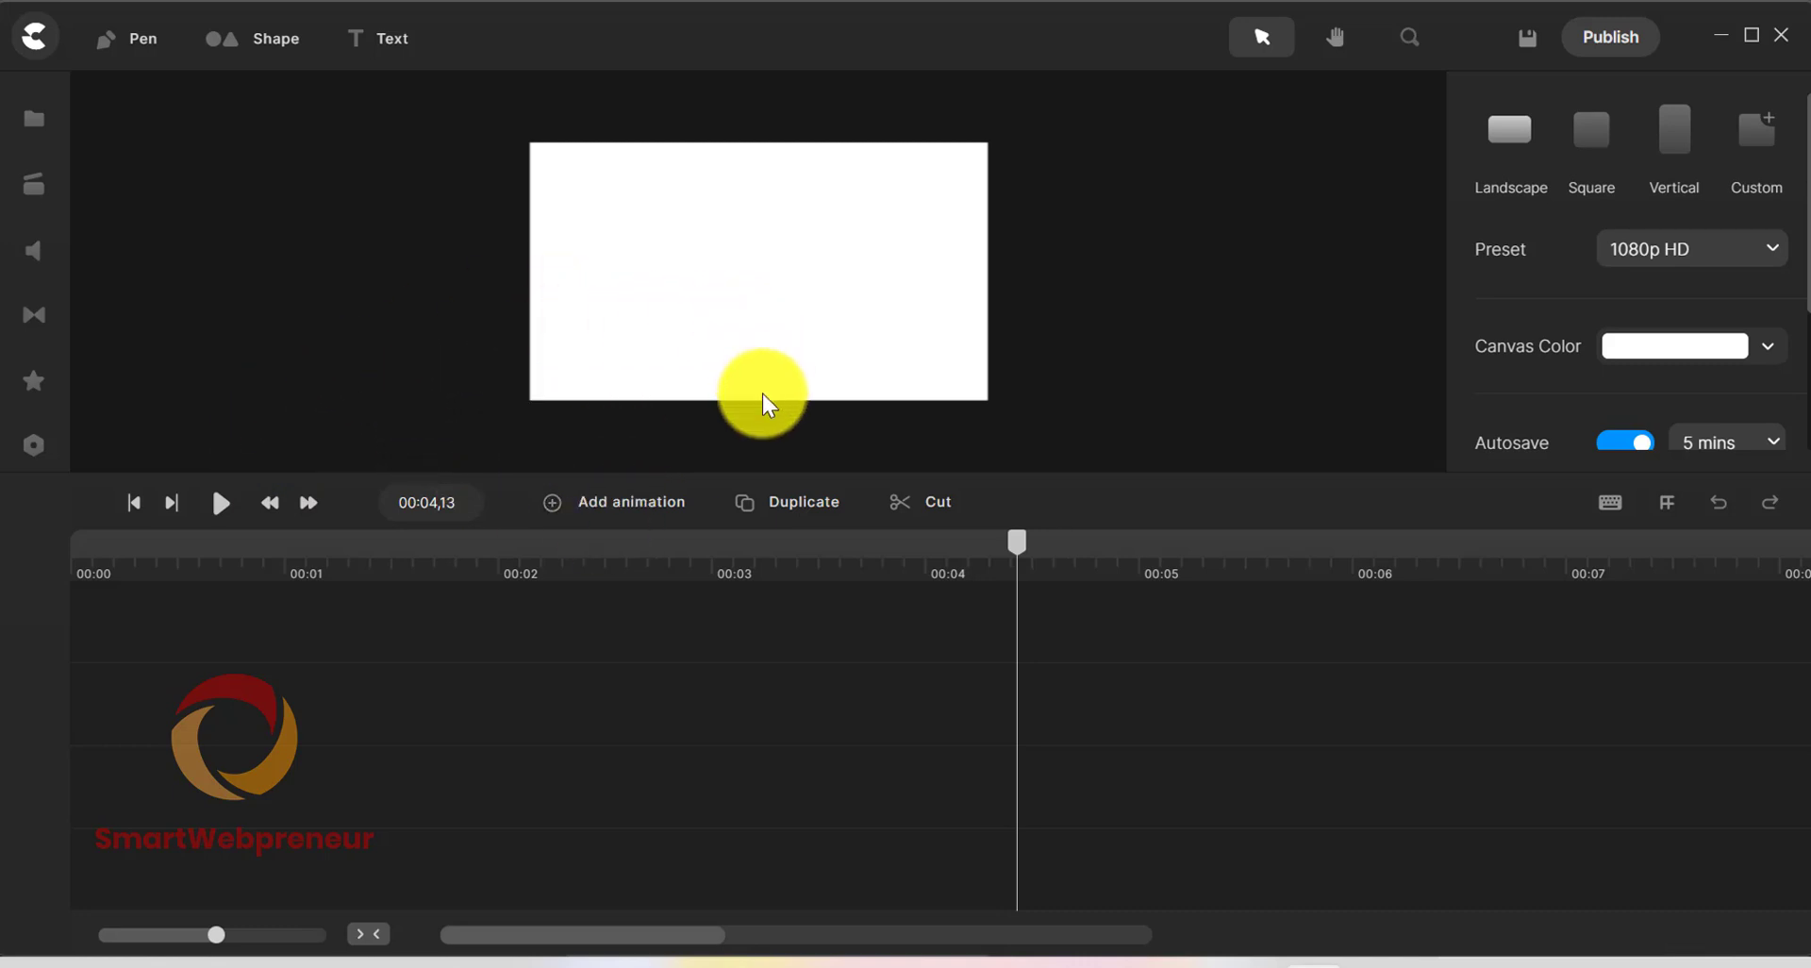
mouse_move(939, 473)
left_mouse_down()
mouse_move(943, 635)
mouse_move(940, 447)
left_mouse_up()
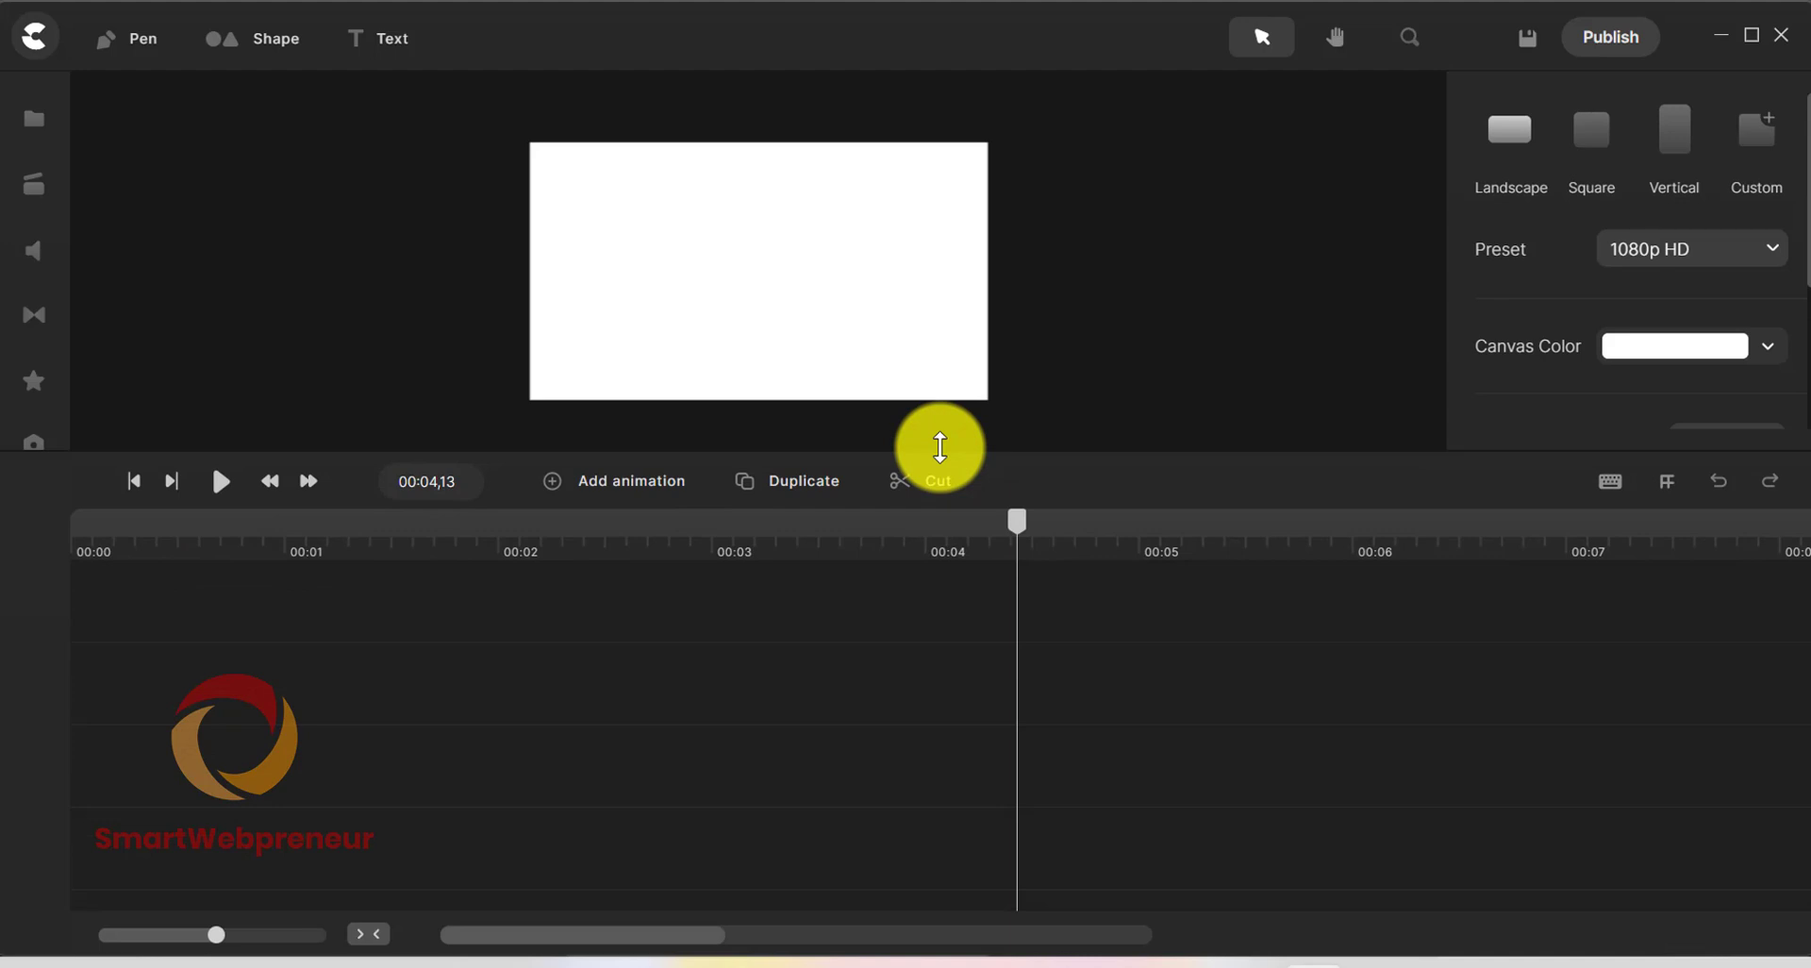
left_click(33, 250)
left_click(779, 680)
Lower the timeline to enlarge the preview, set the playhead near 00:04, and close the media panel.
left_click_drag(1044, 453, 975, 571)
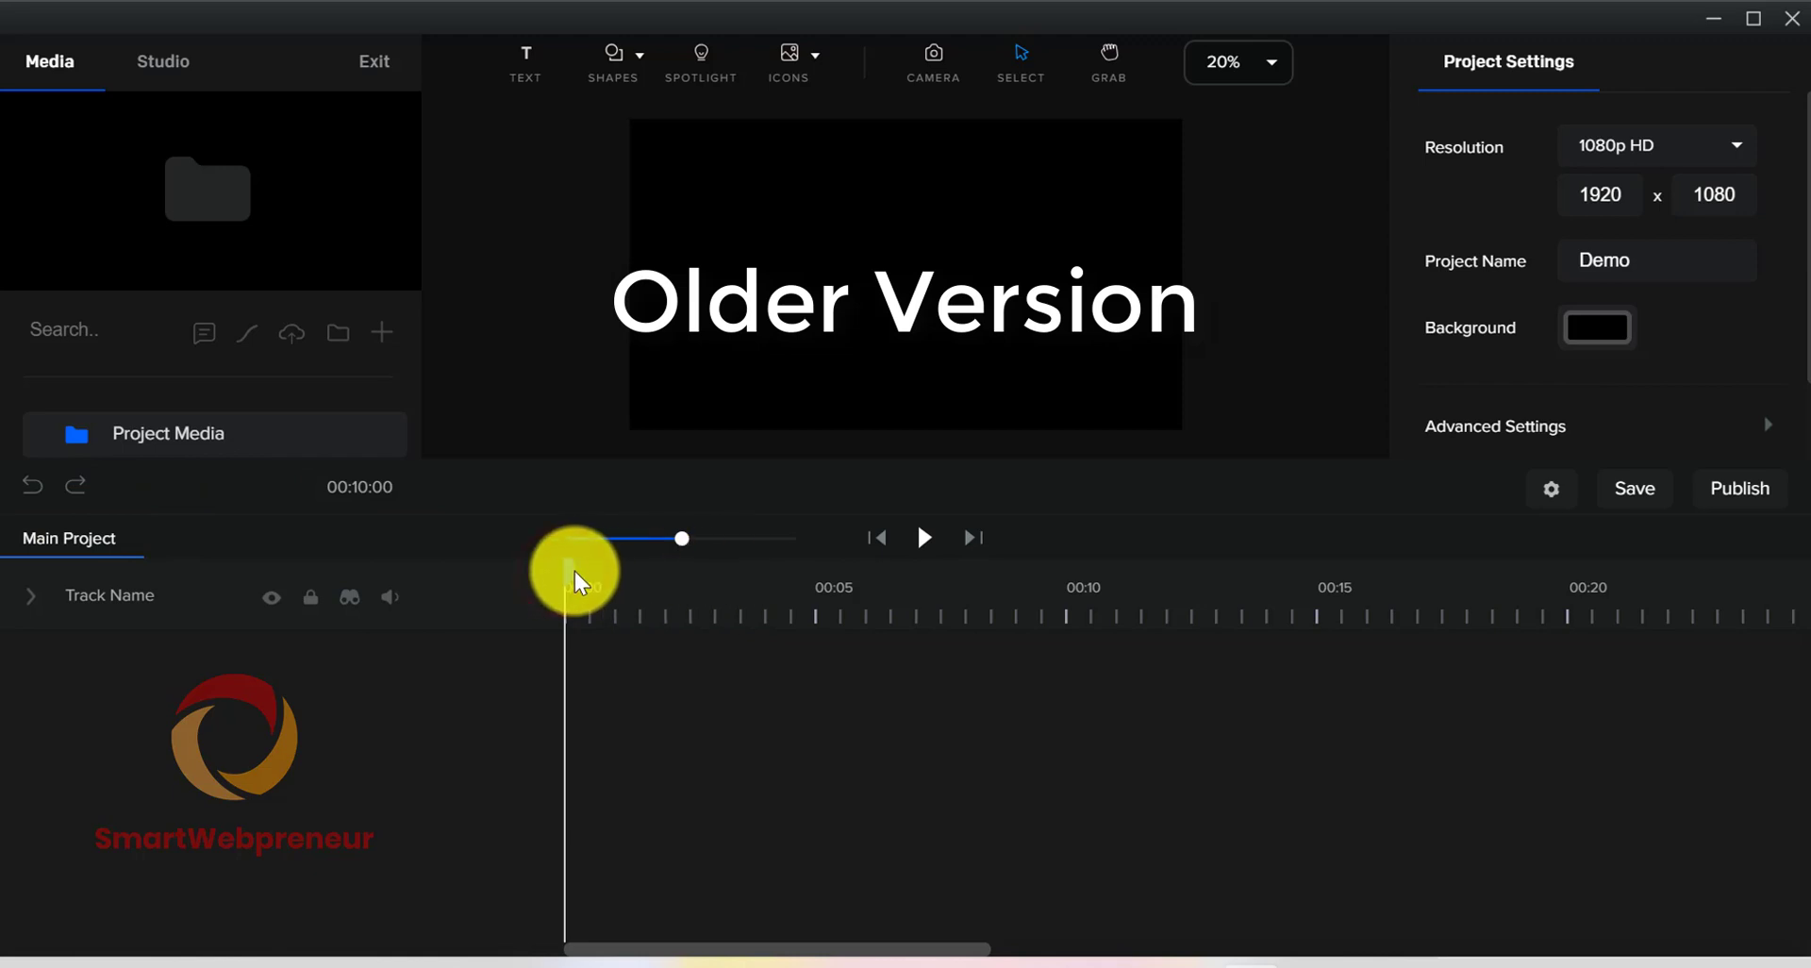
mouse_move(566, 571)
left_mouse_down()
mouse_move(829, 576)
mouse_move(496, 589)
left_mouse_up()
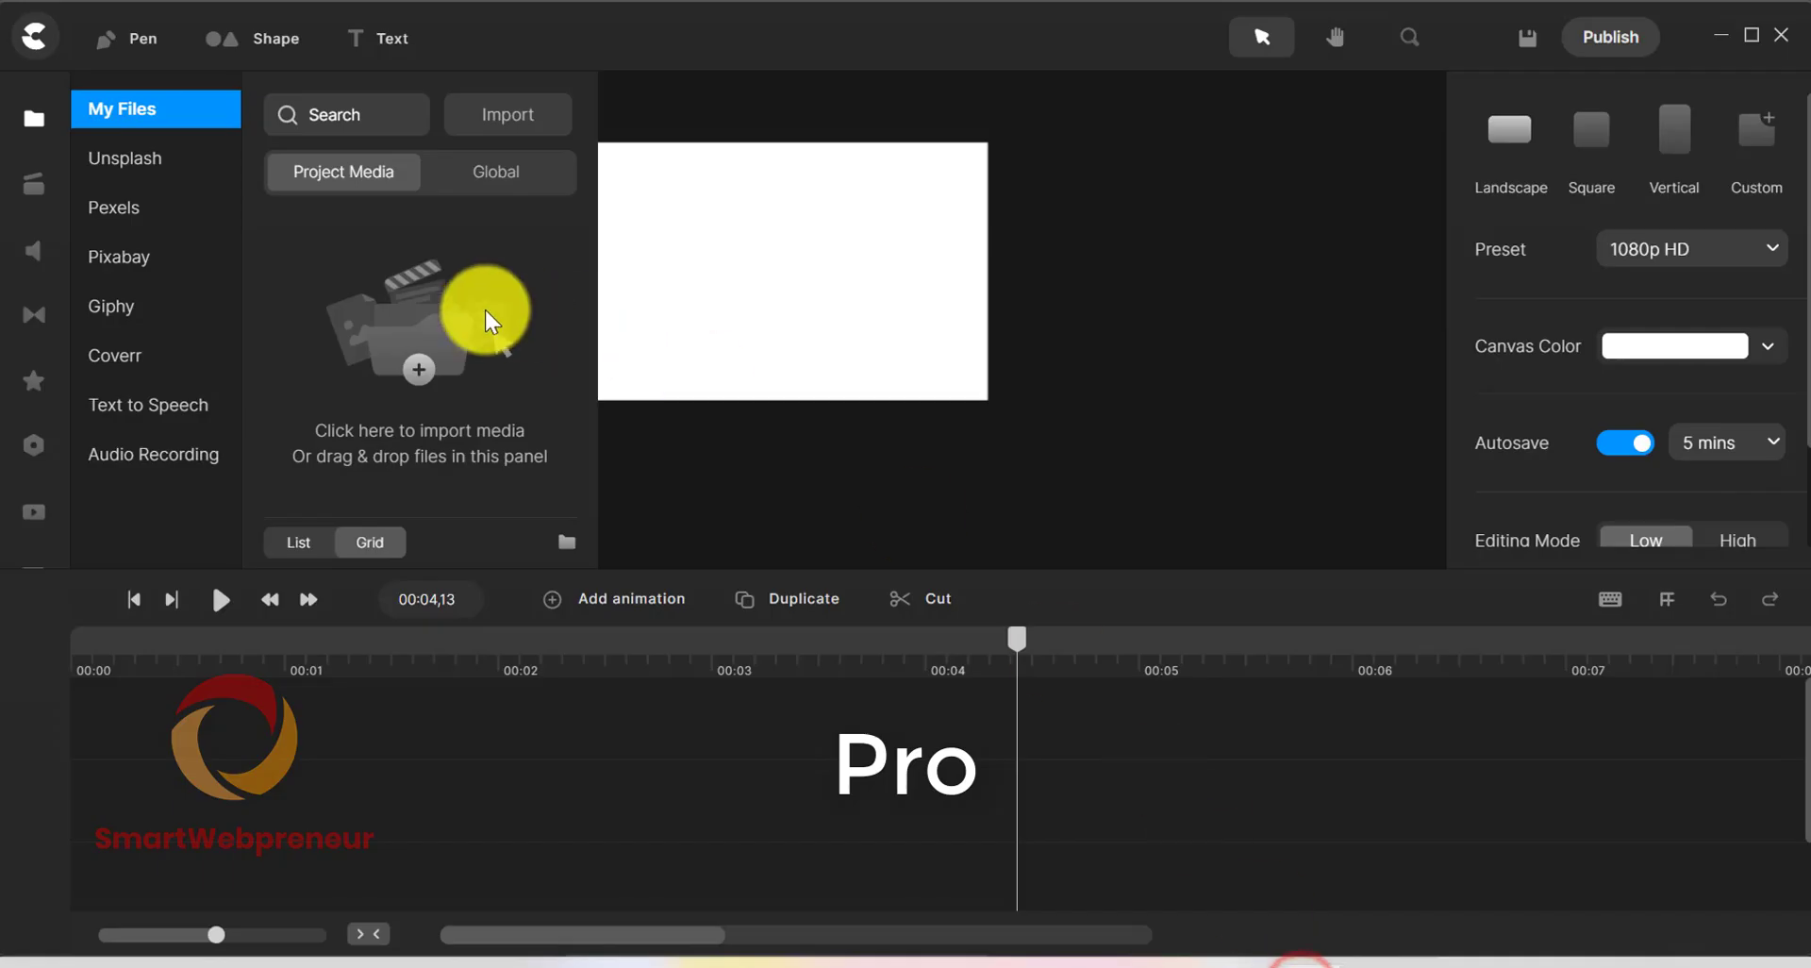
left_click(33, 118)
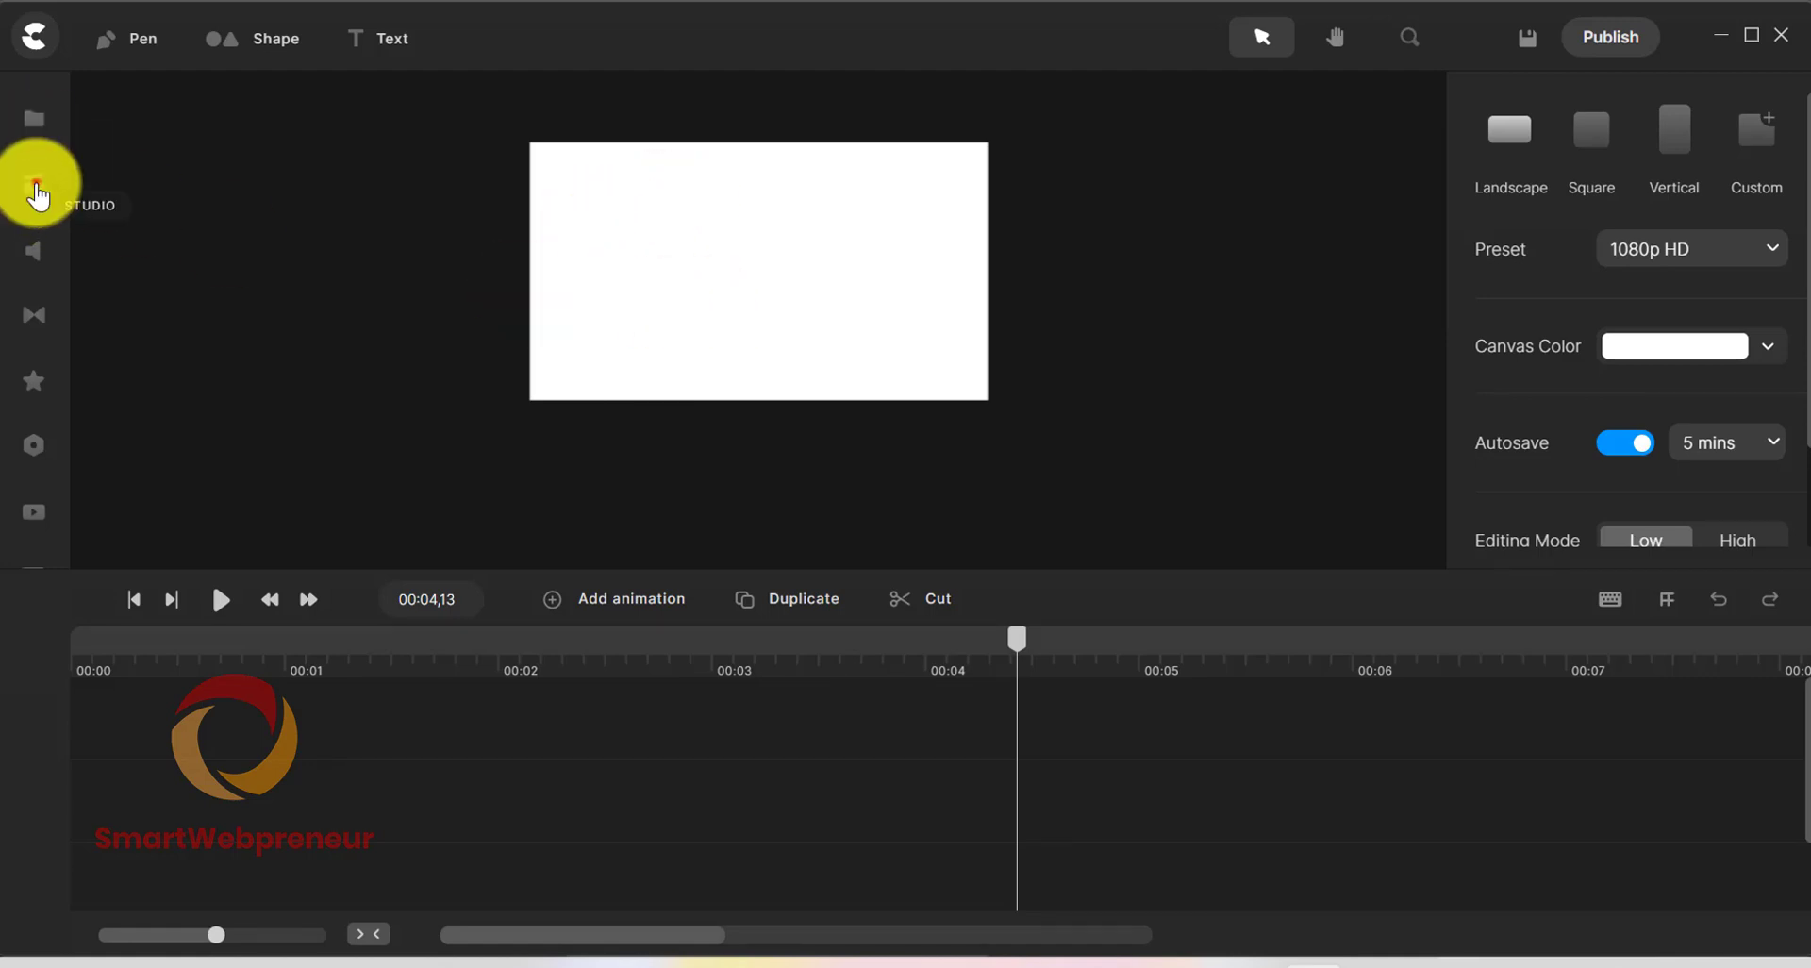
Open the Studio and My Files panels, and show the older version's stock library with Pixabay images.
left_click(36, 187)
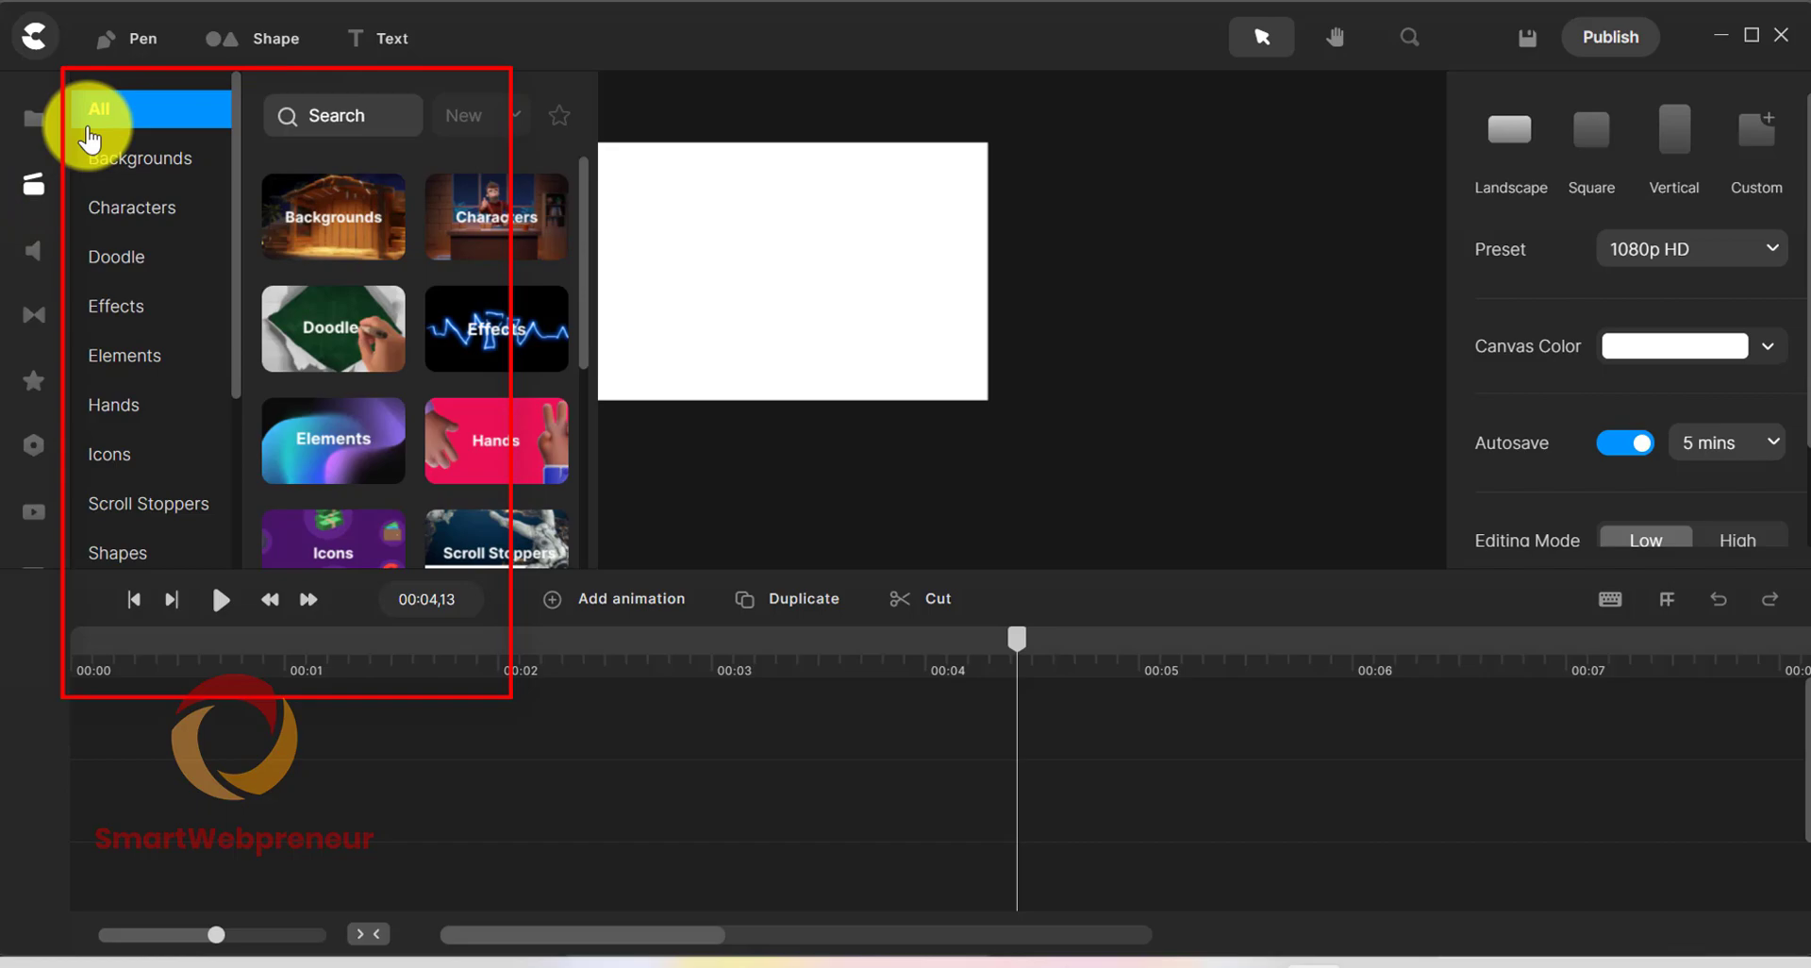
left_click(22, 182)
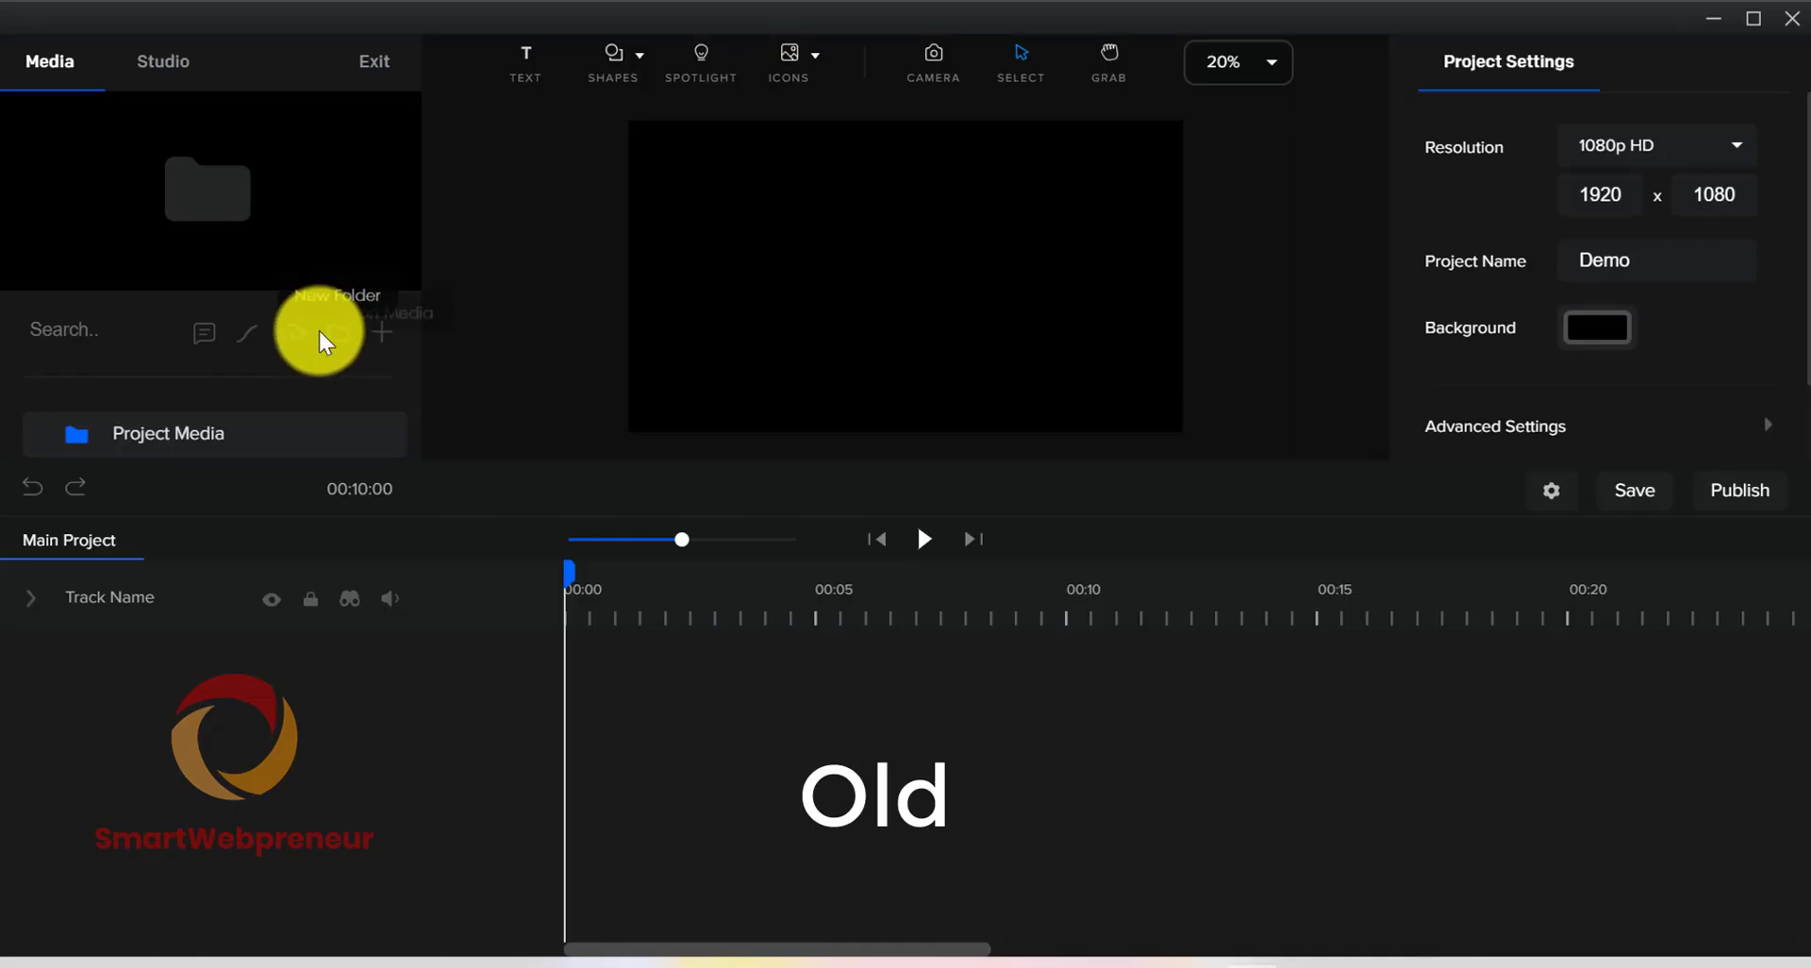
left_click(295, 338)
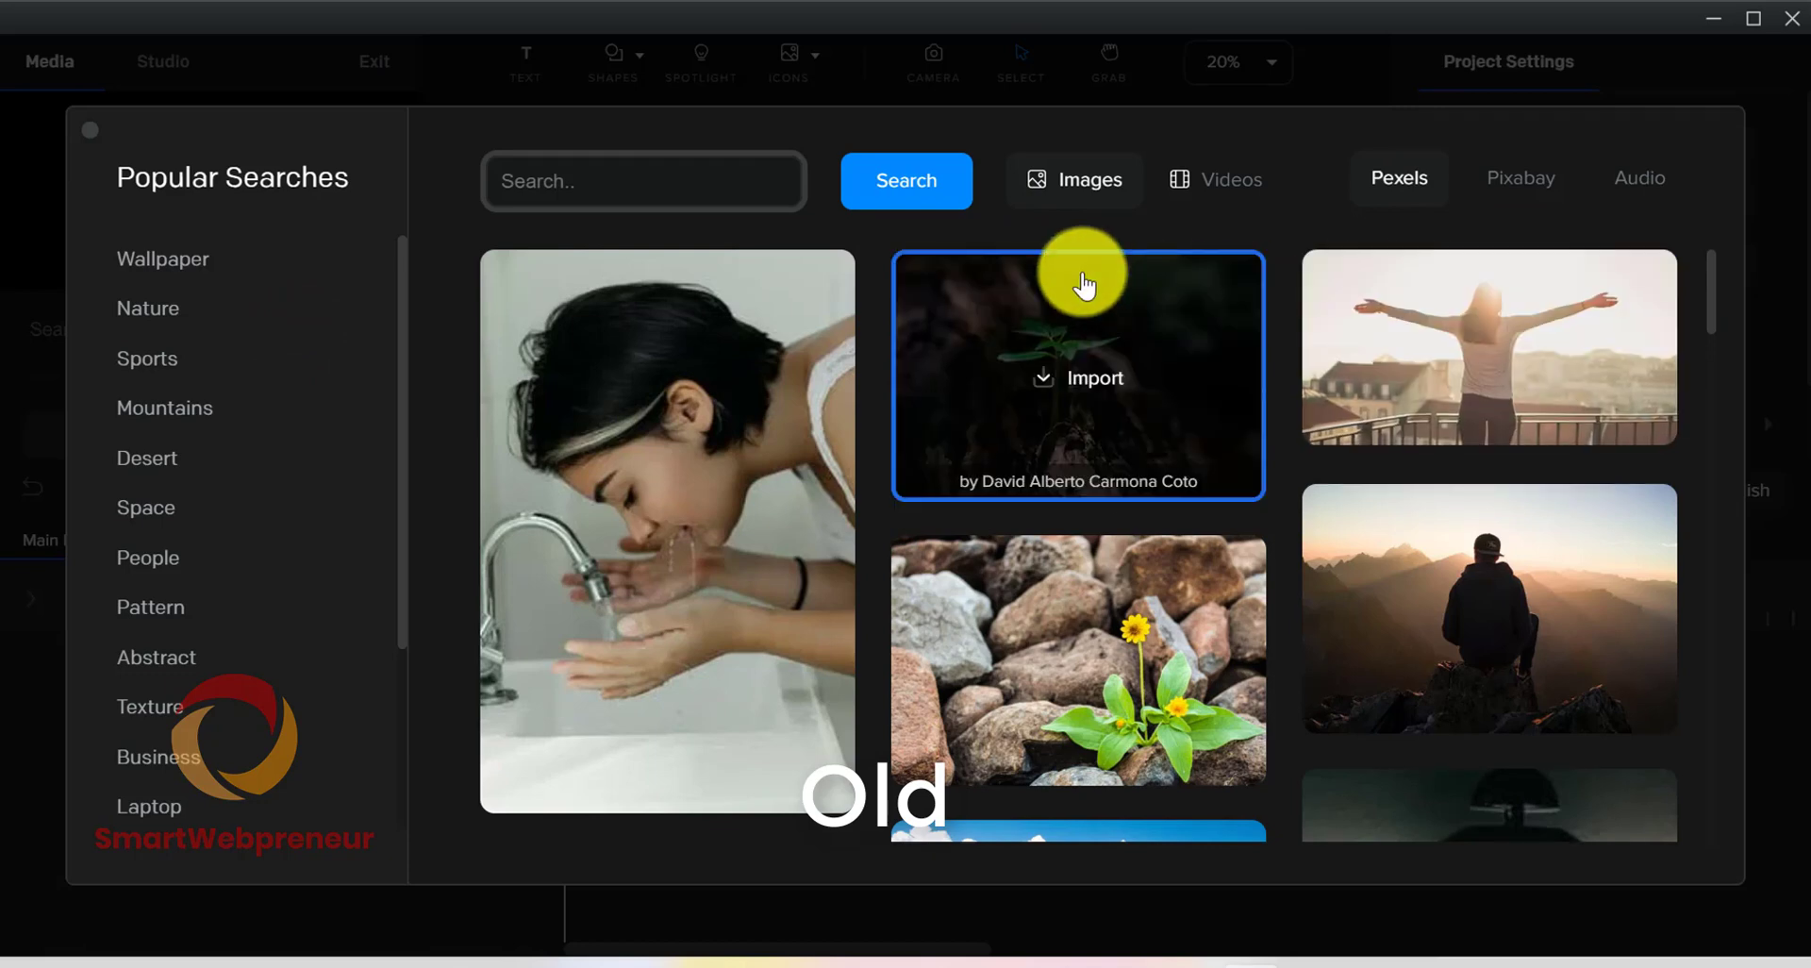
left_click(1501, 192)
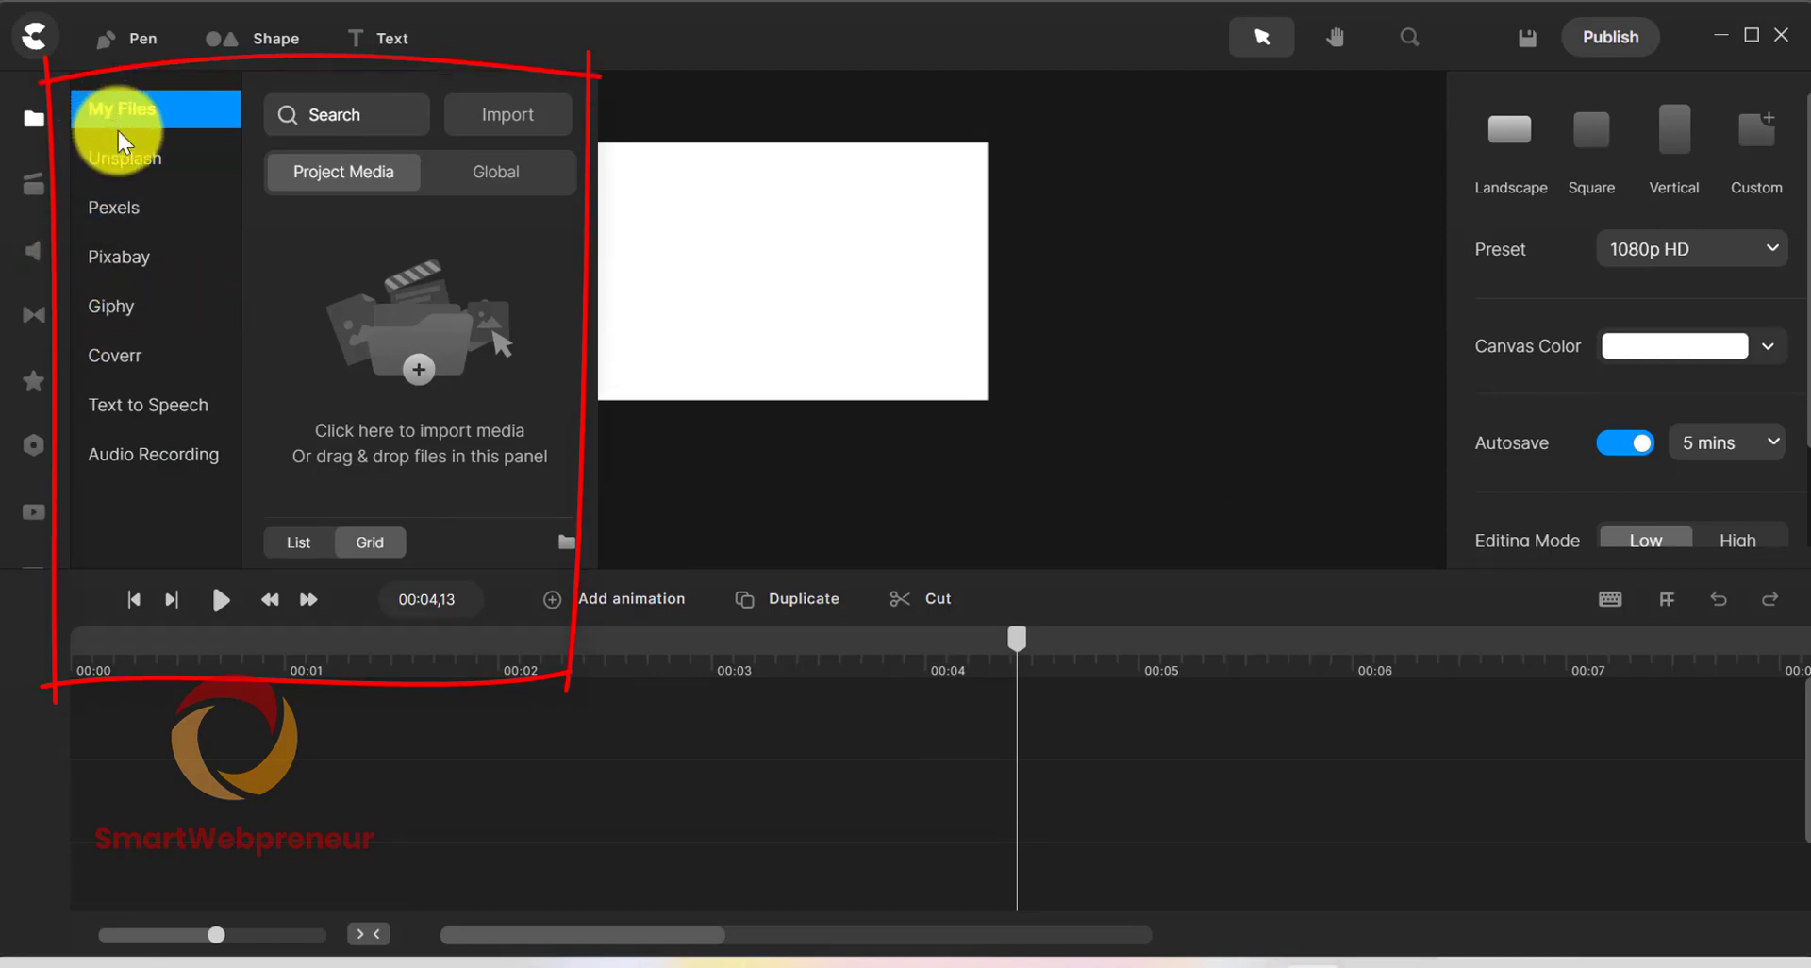
Browse the Unsplash, Pexels, Giphy and Coverr media sources, ending on Coverr videos.
left_click(122, 162)
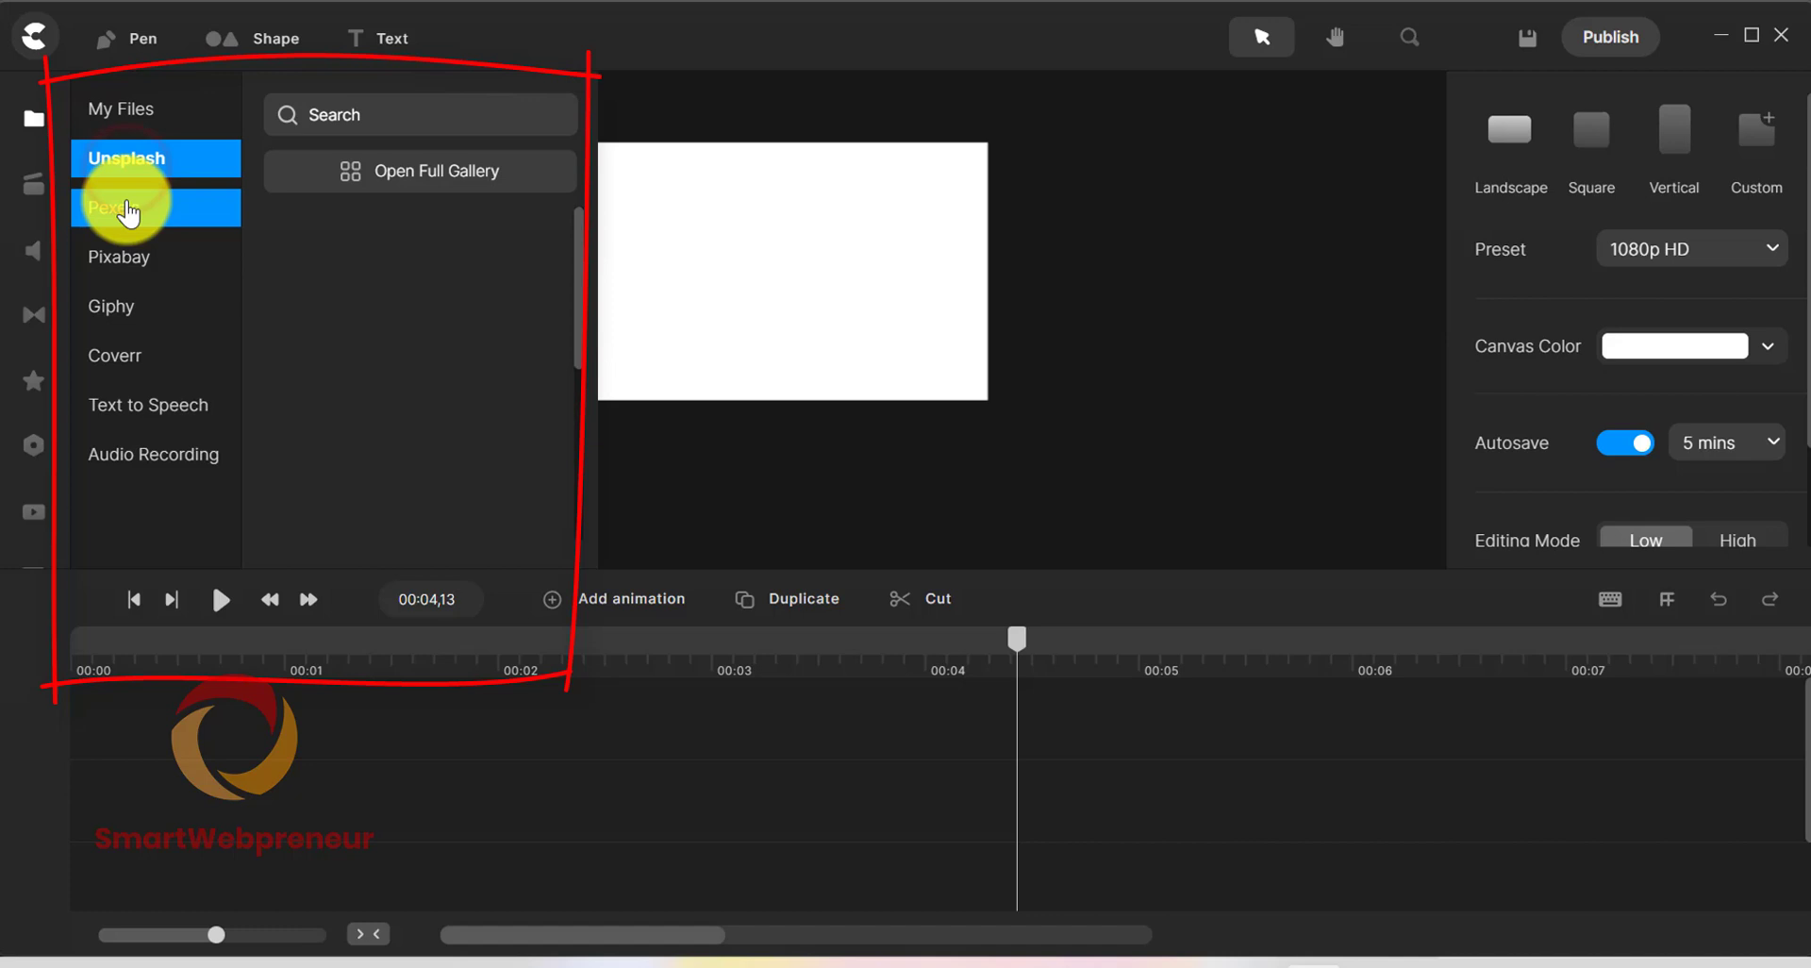
left_click(128, 209)
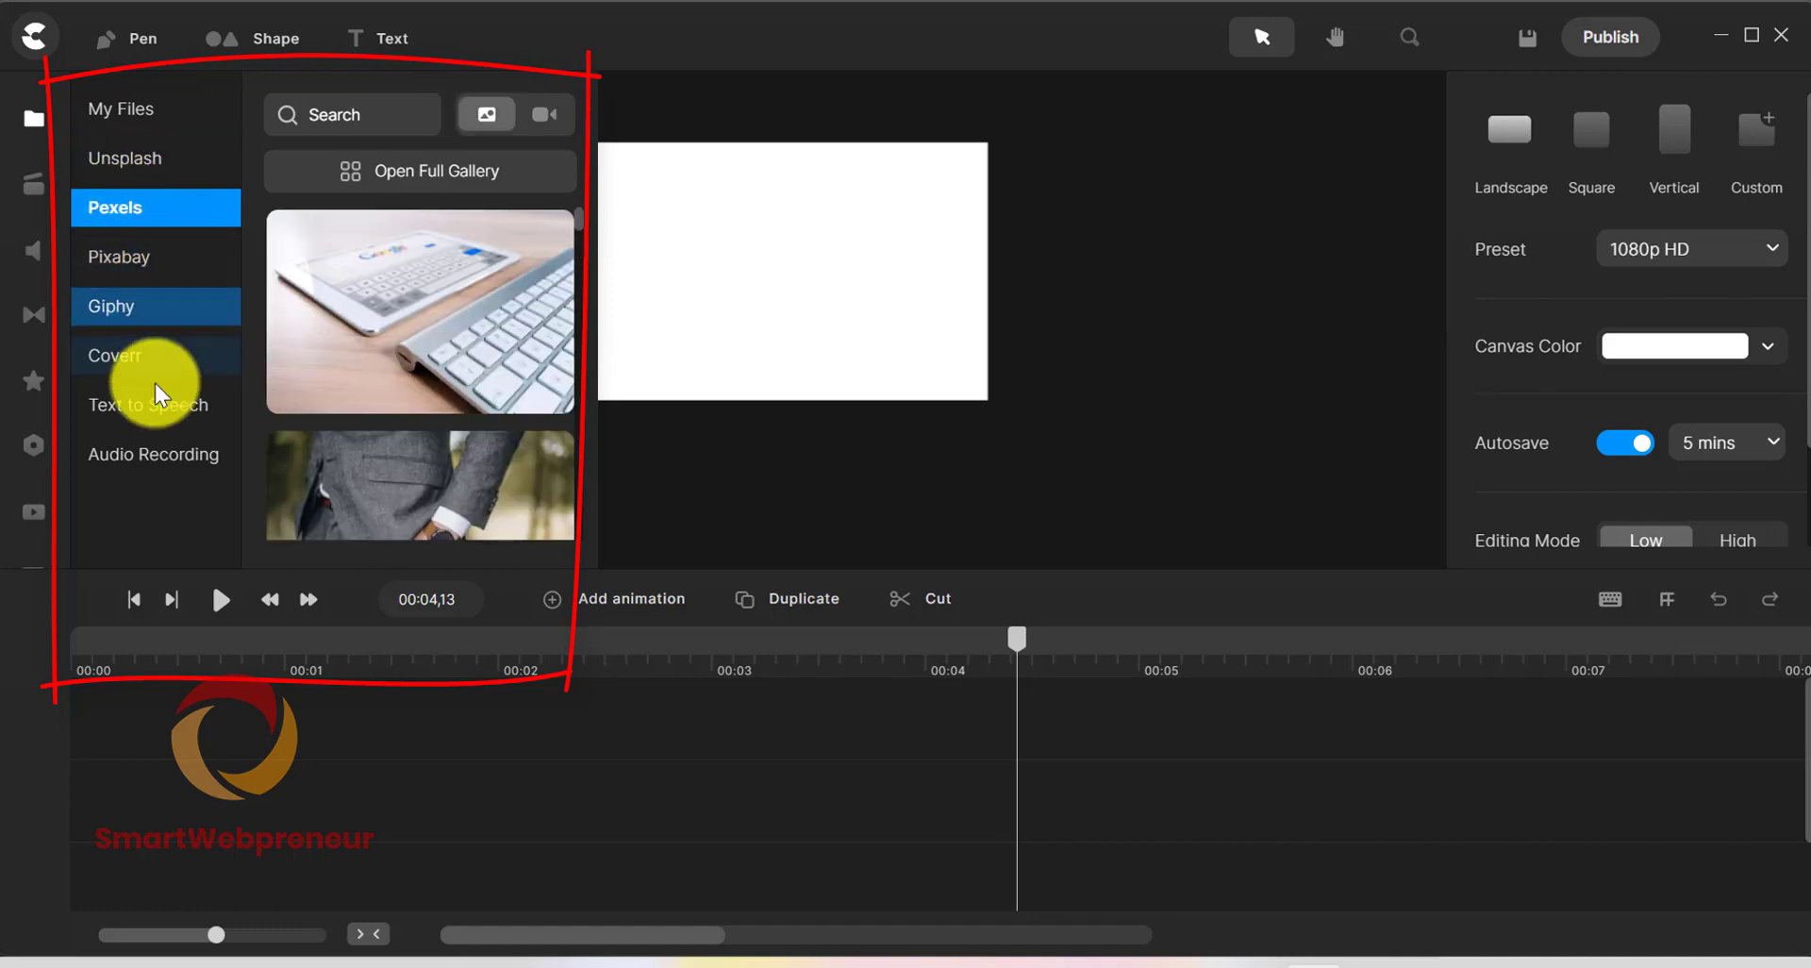
left_click(133, 317)
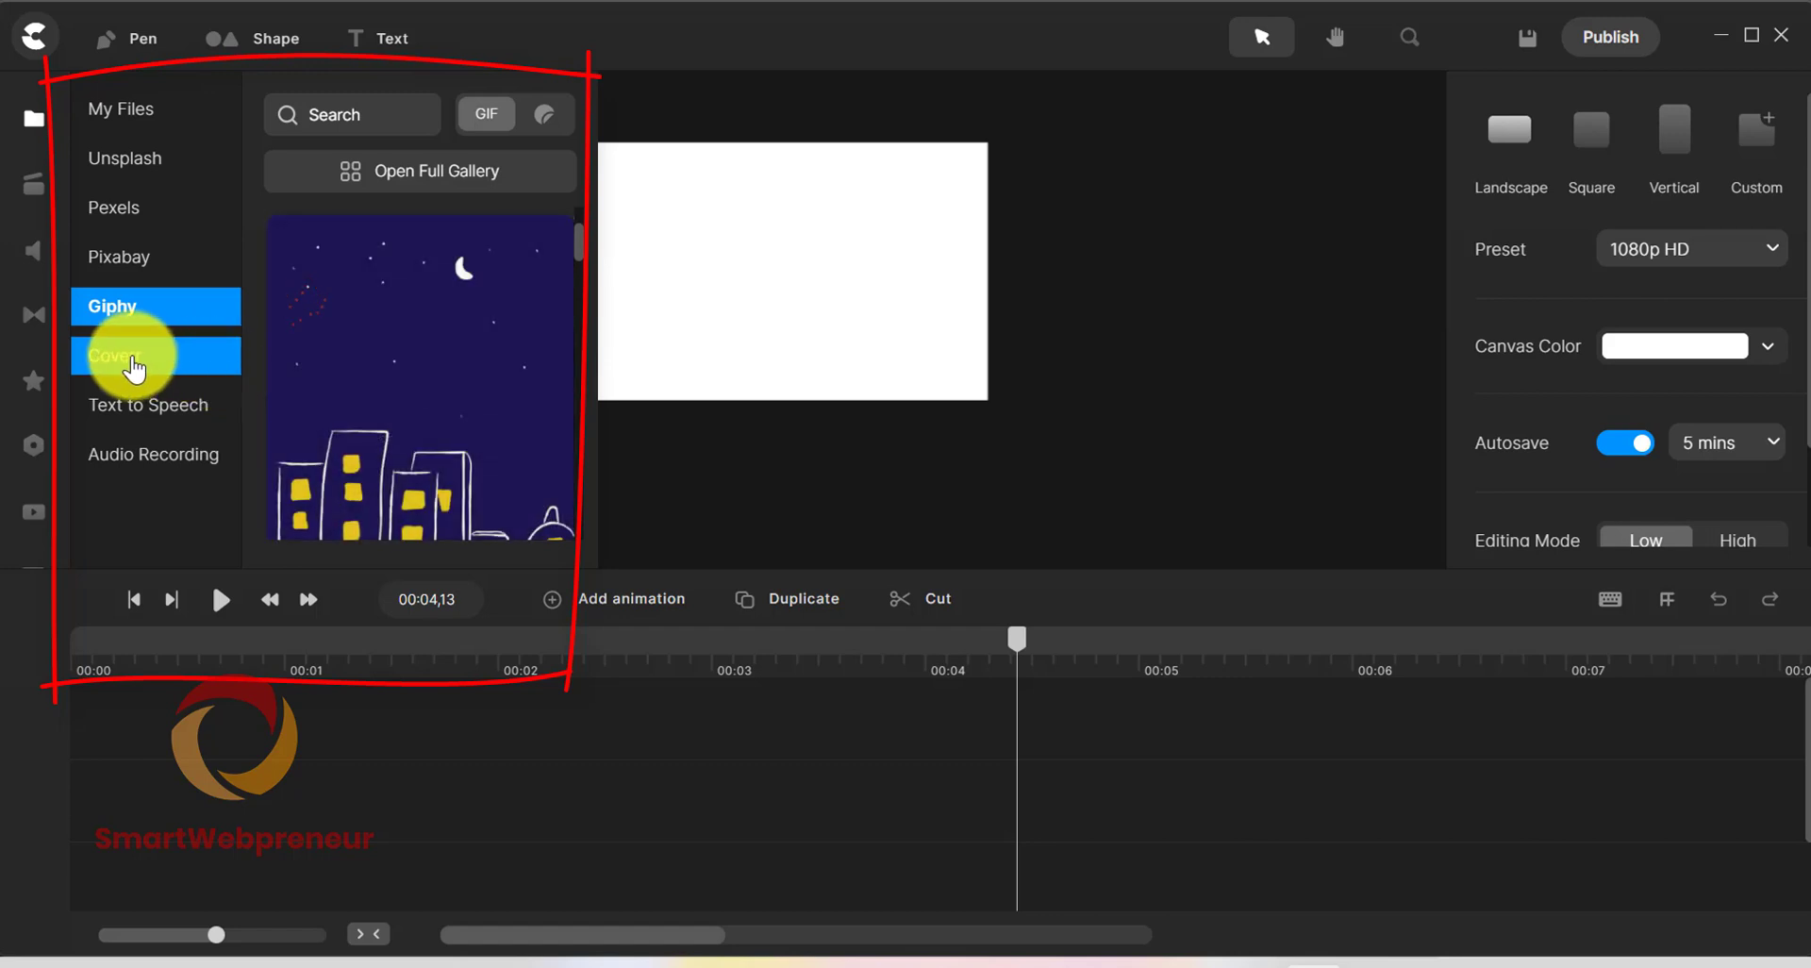
left_click(135, 366)
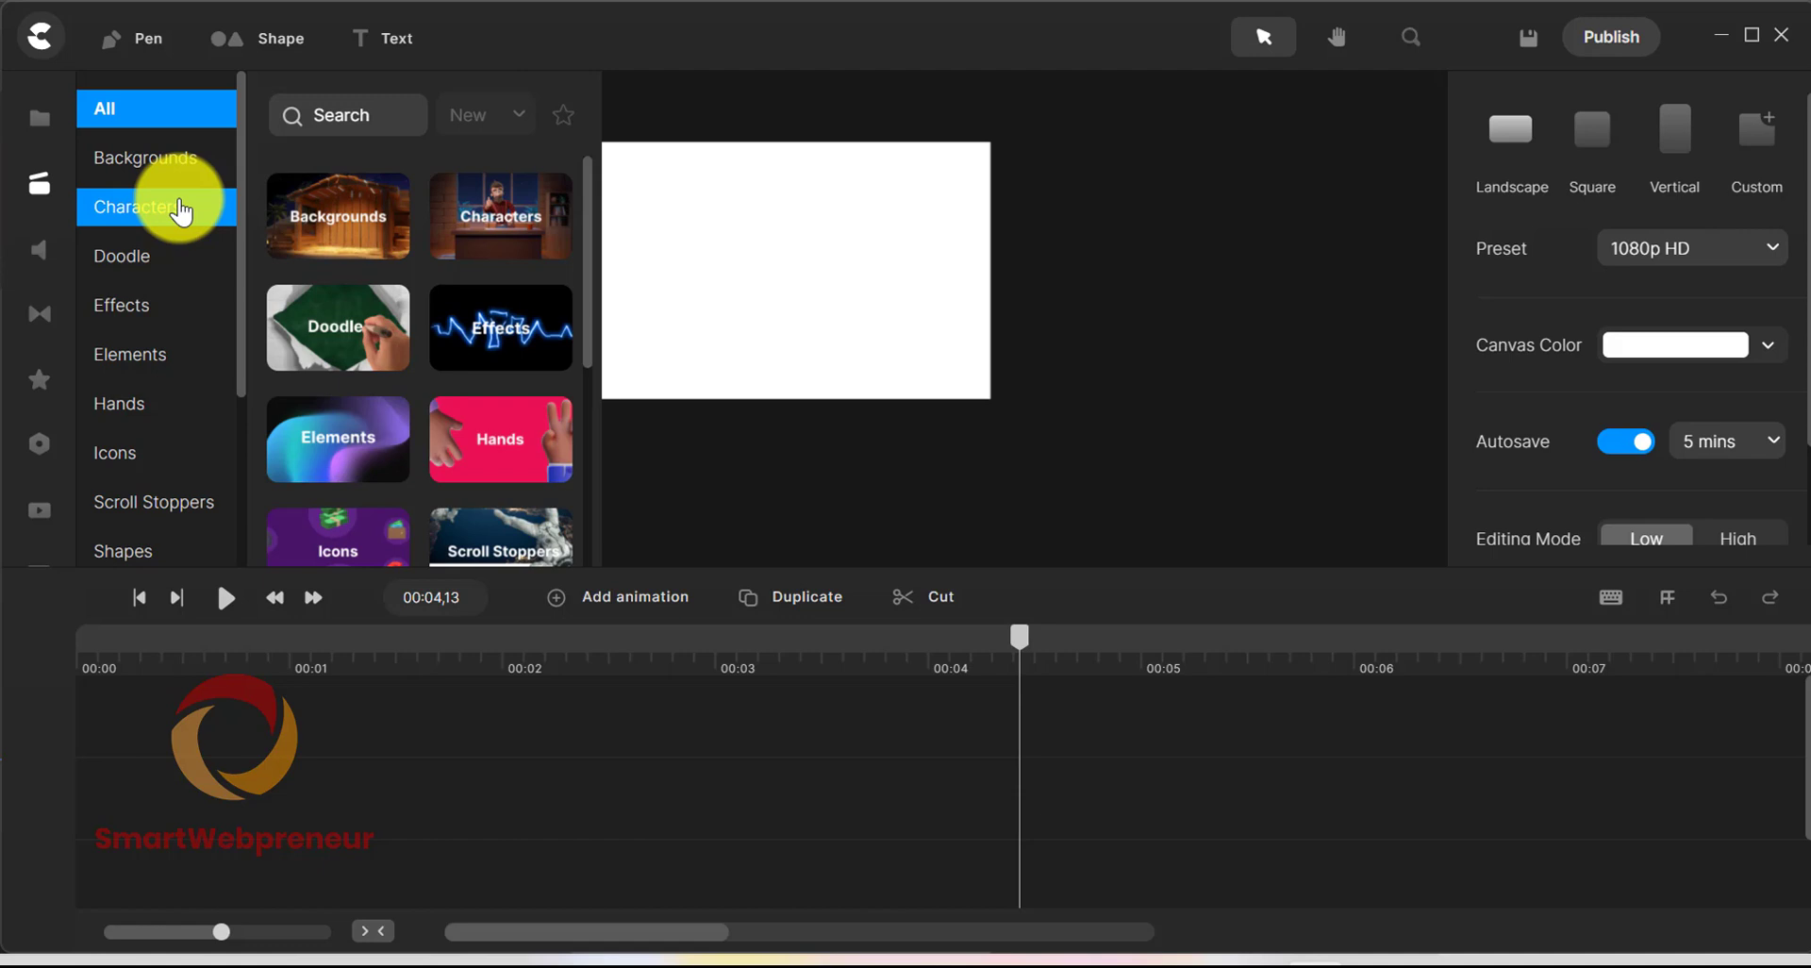
Open the Characters category in both versions and scroll through the collection.
left_click(181, 211)
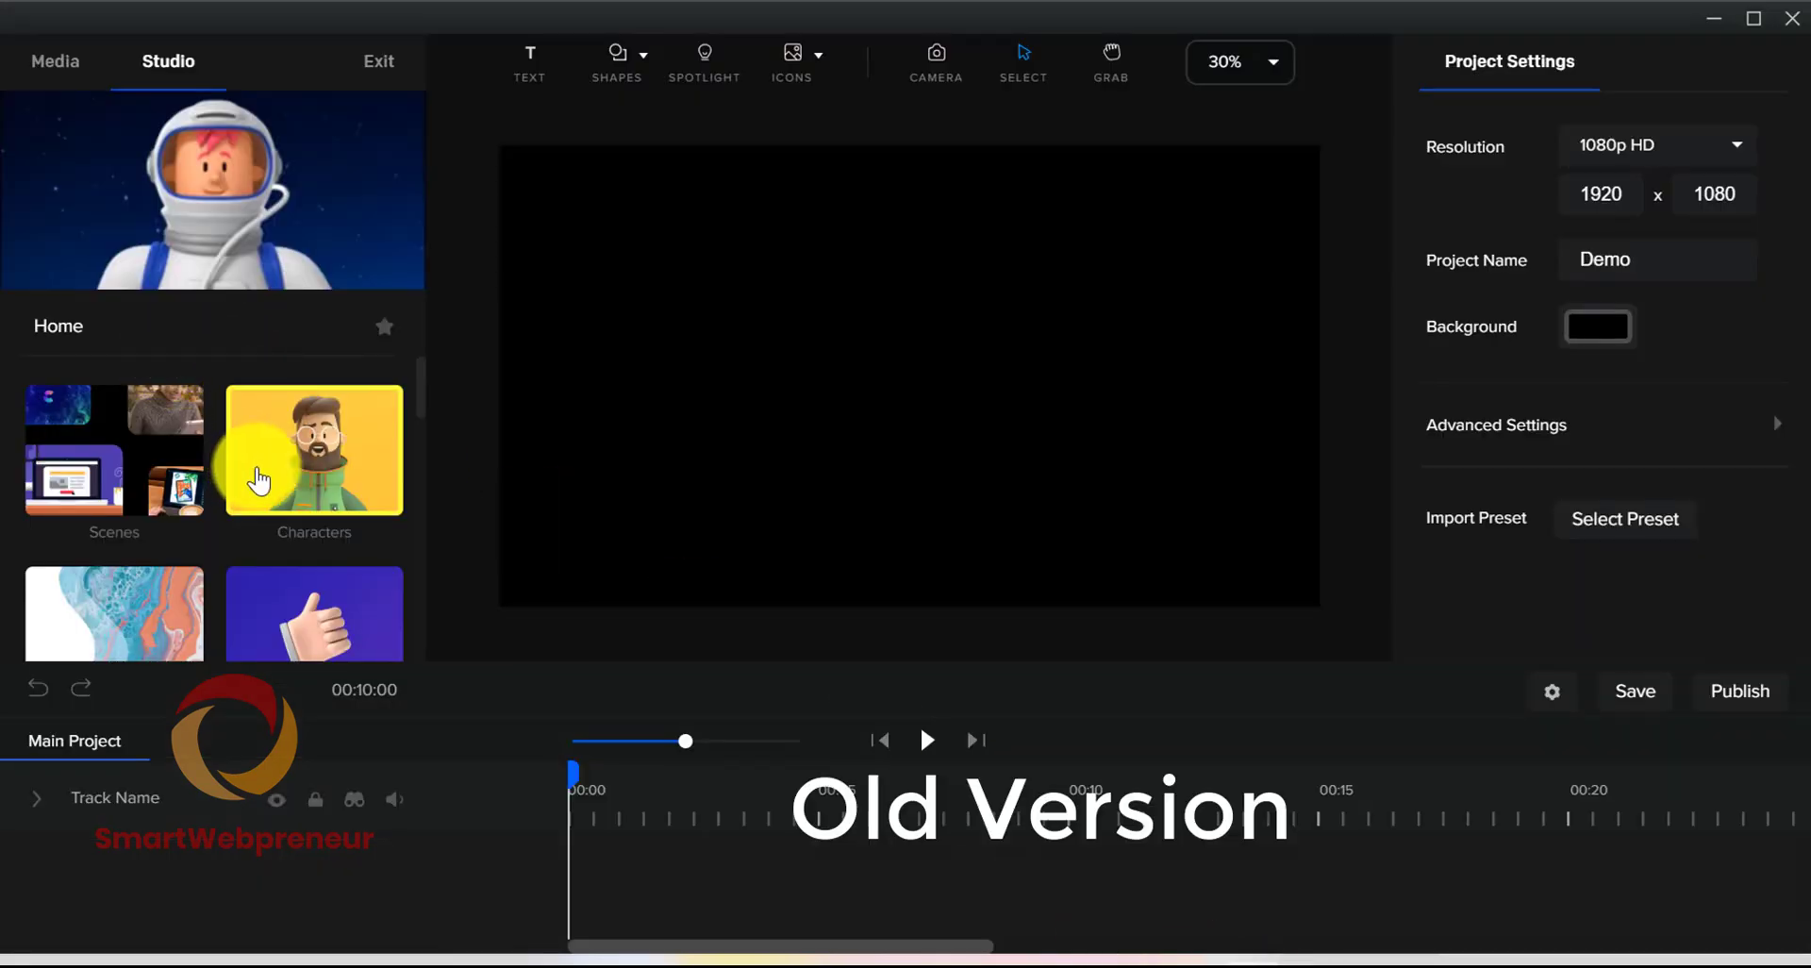
left_click(267, 477)
scroll(156, 396, "down", 2)
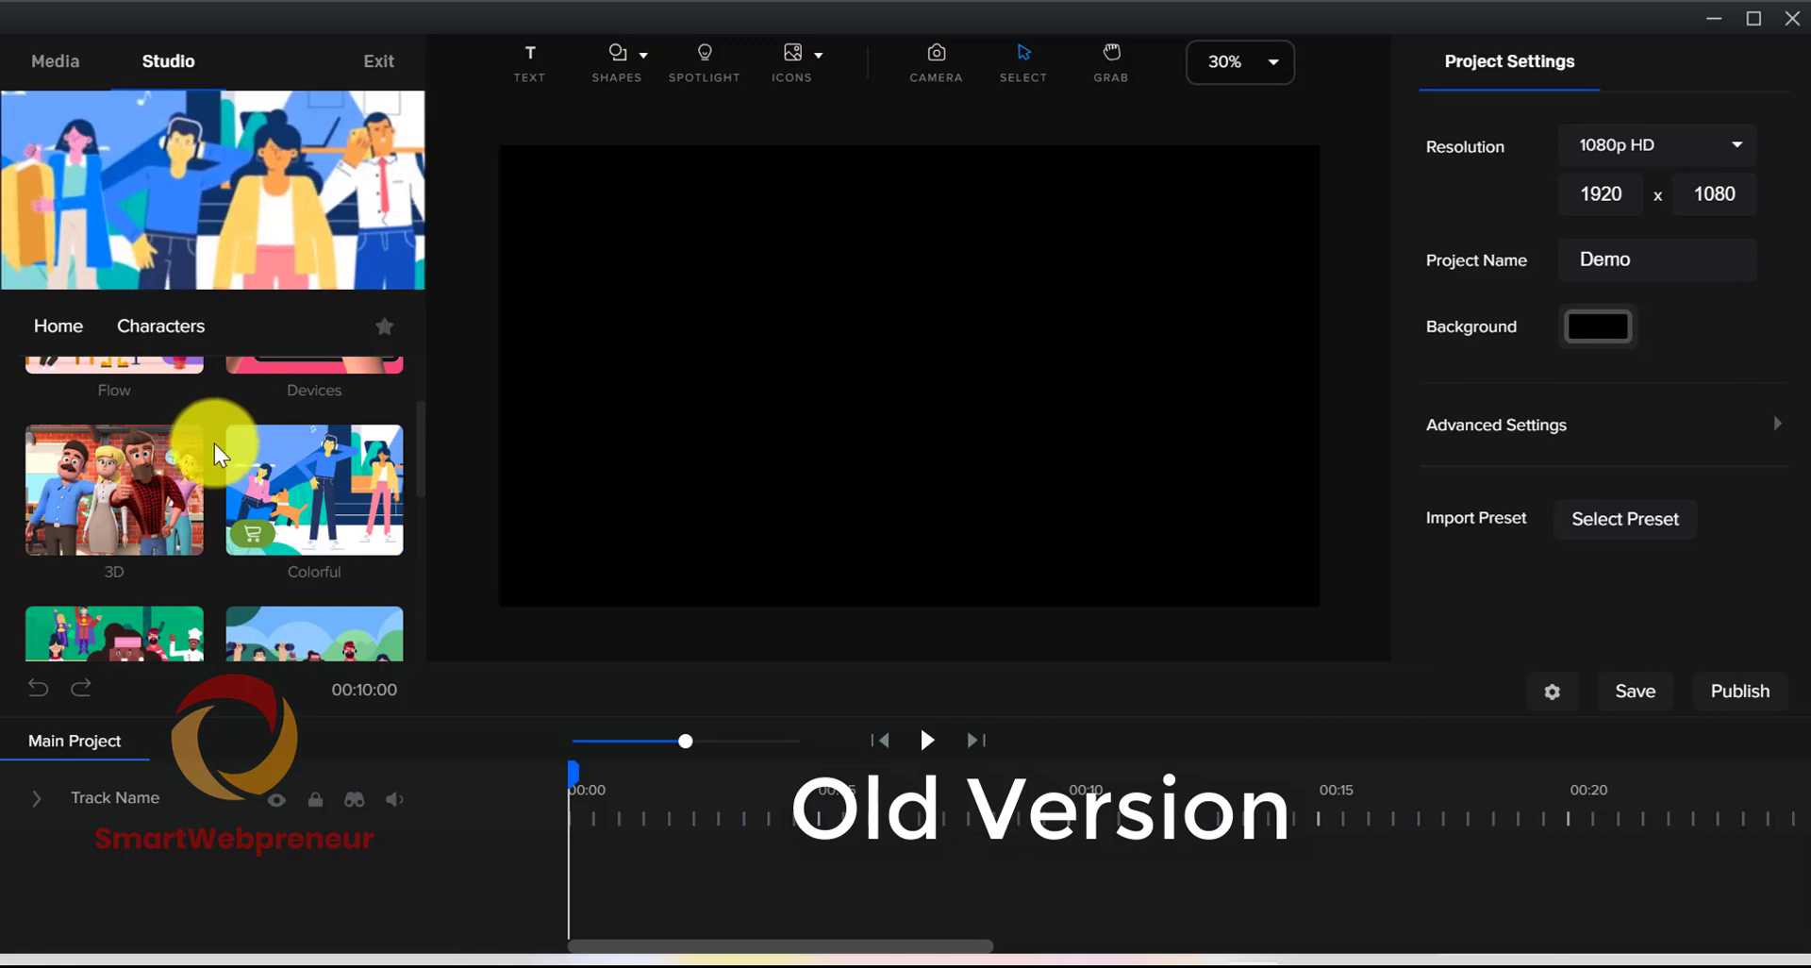
scroll(162, 478, "down", 5)
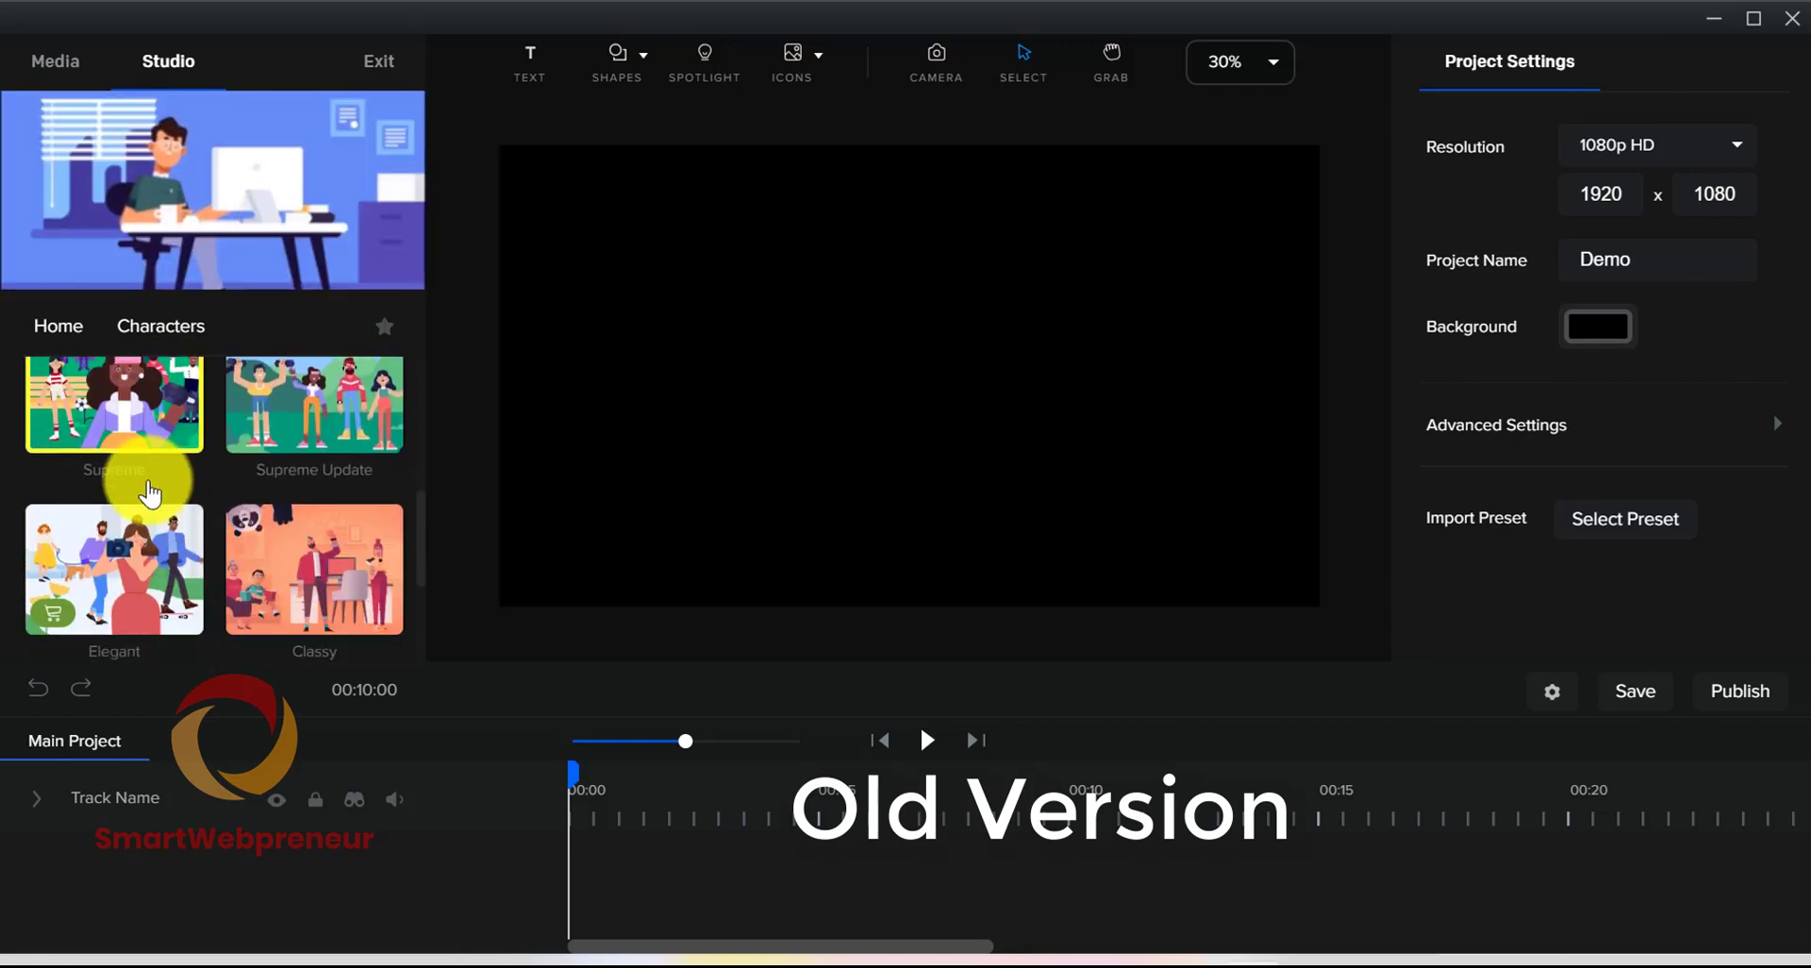
scroll(268, 538, "down", 1)
scroll(239, 497, "up", 4)
scroll(249, 500, "up", 1)
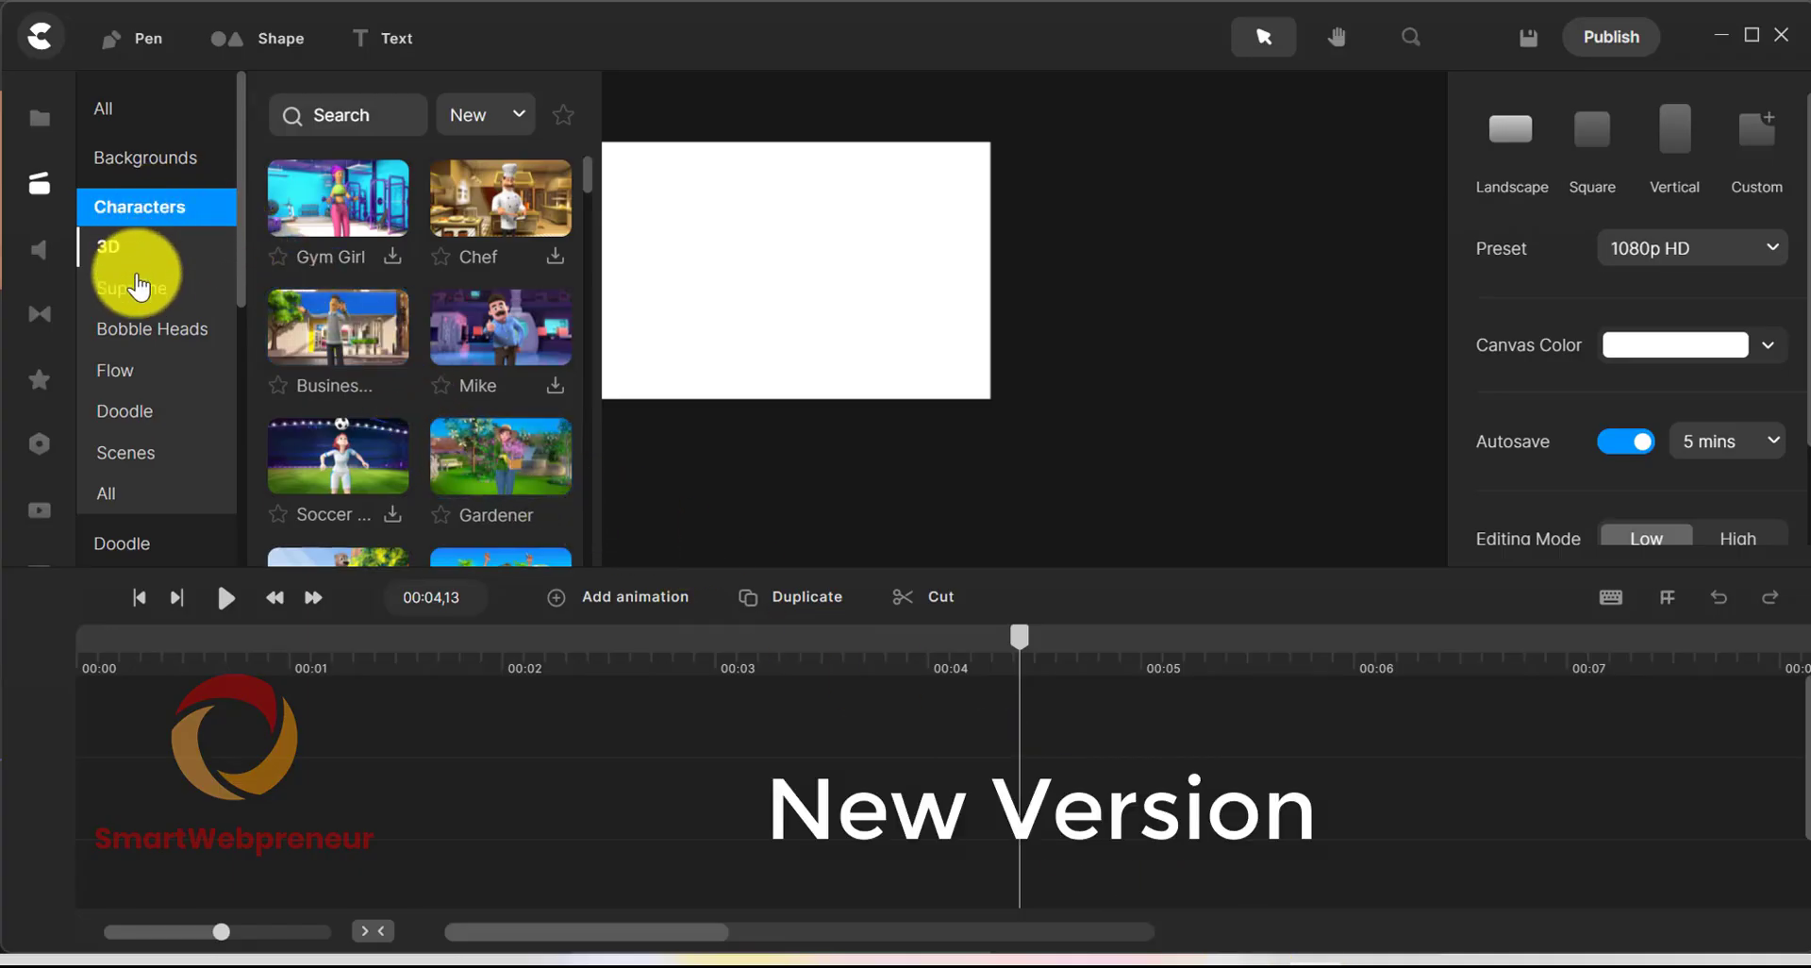
Browse the Supreme, Bobble Heads, Flow and 3D character sets and download the Astronaut 3D character.
left_click(137, 290)
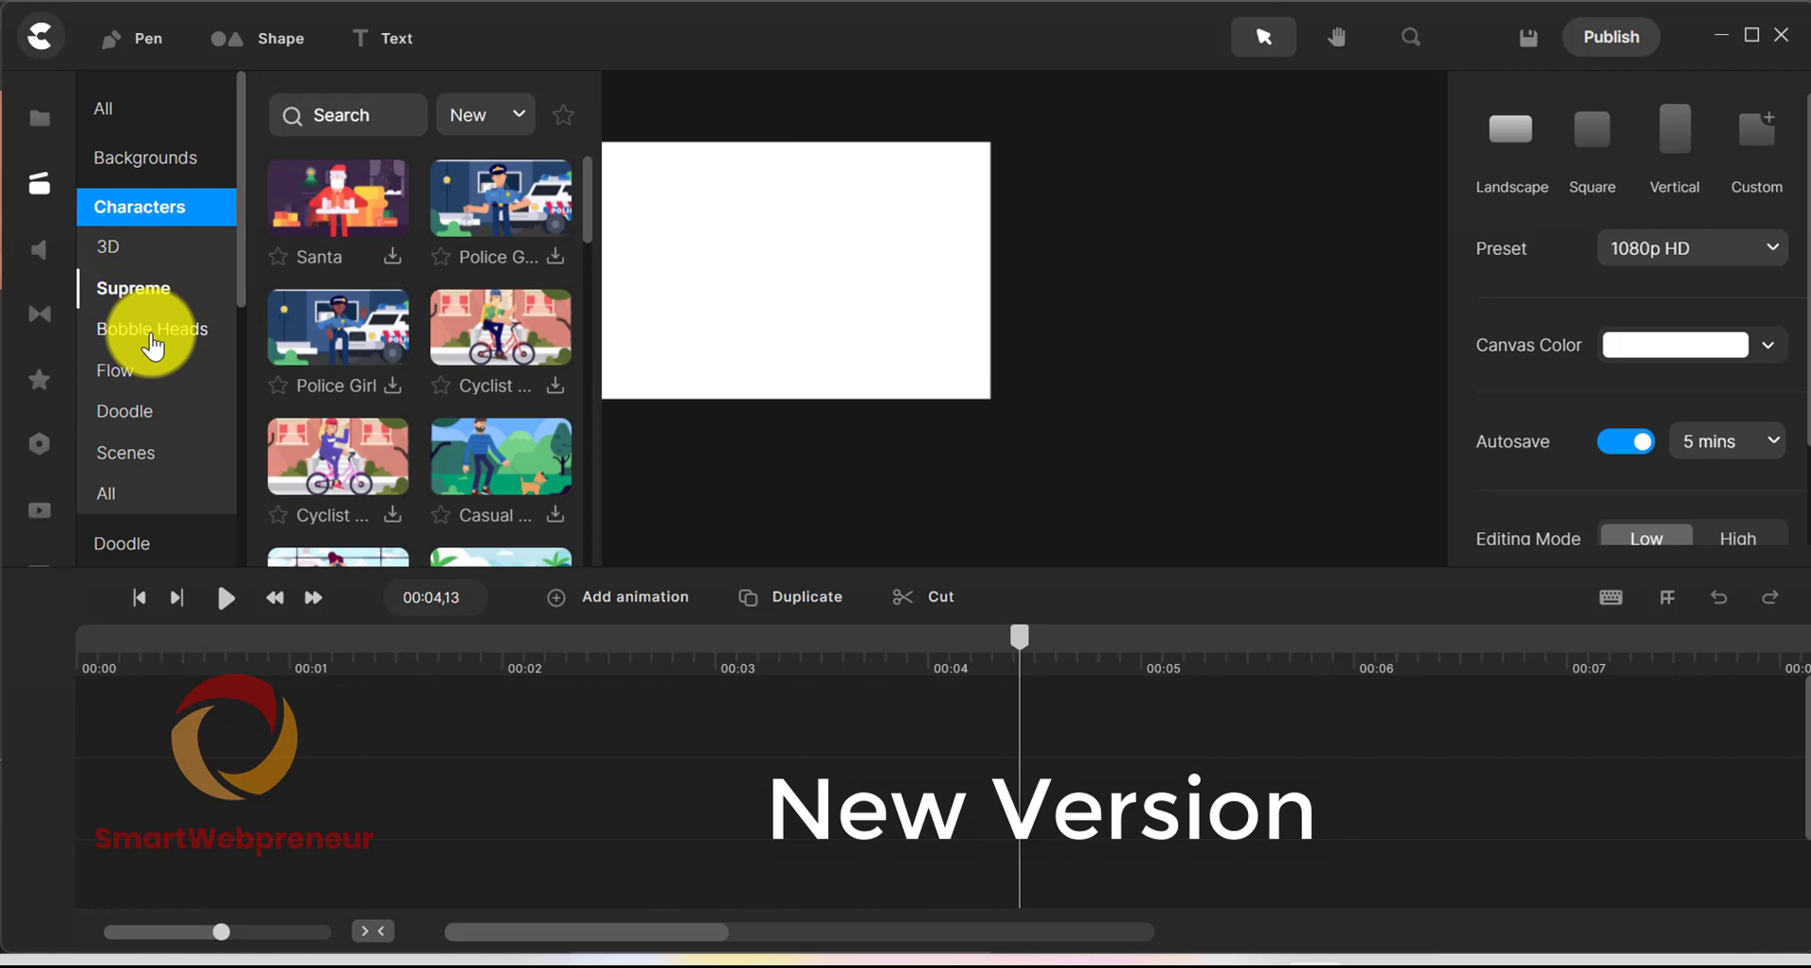
left_click(143, 332)
left_click(135, 377)
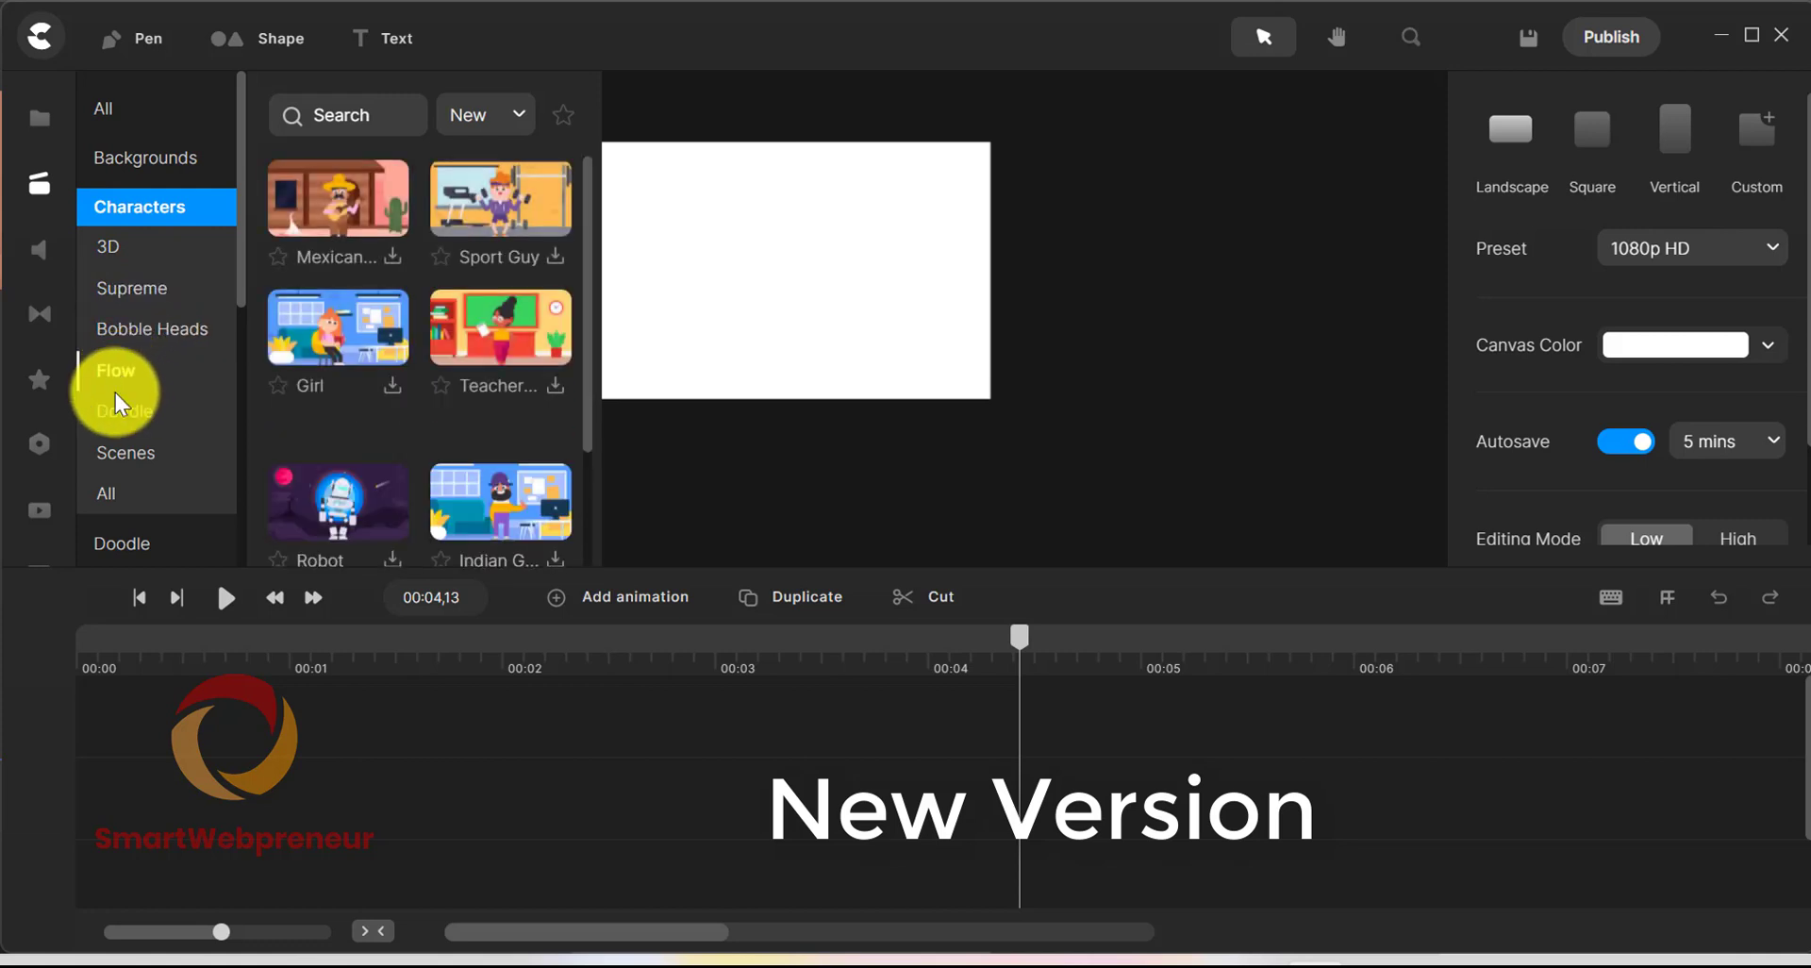
left_click(109, 246)
scroll(364, 405, "down", 3)
left_click(162, 332)
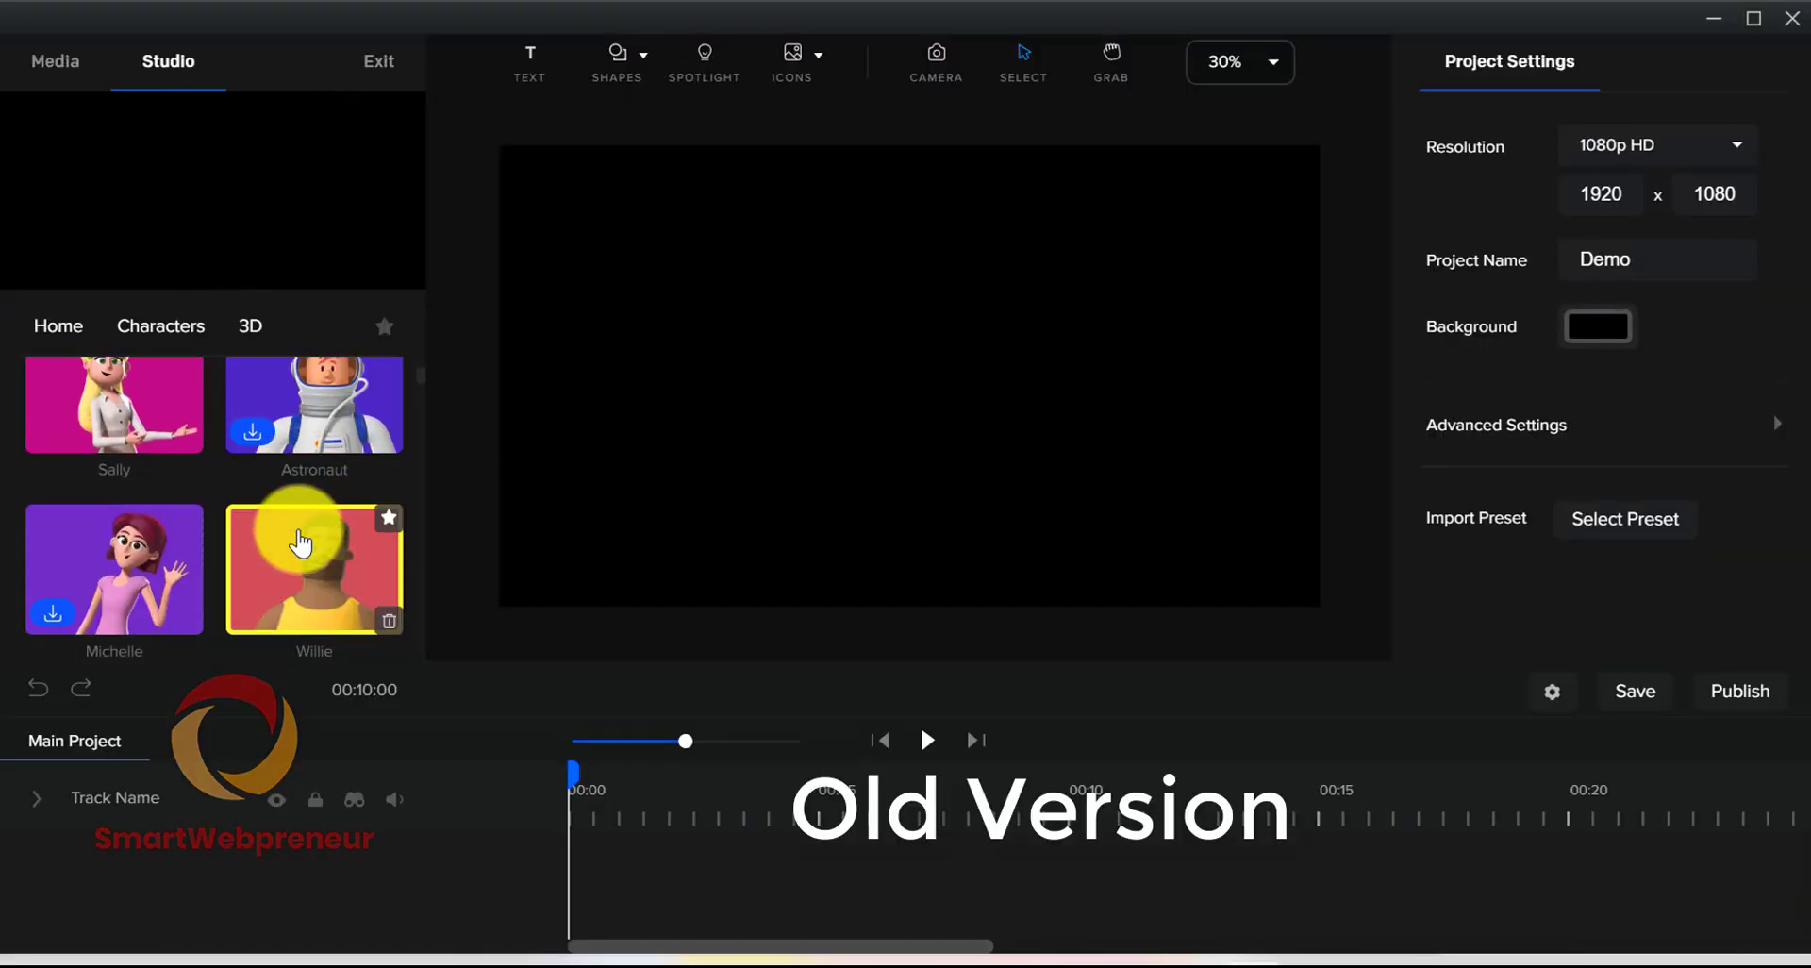
left_click(253, 431)
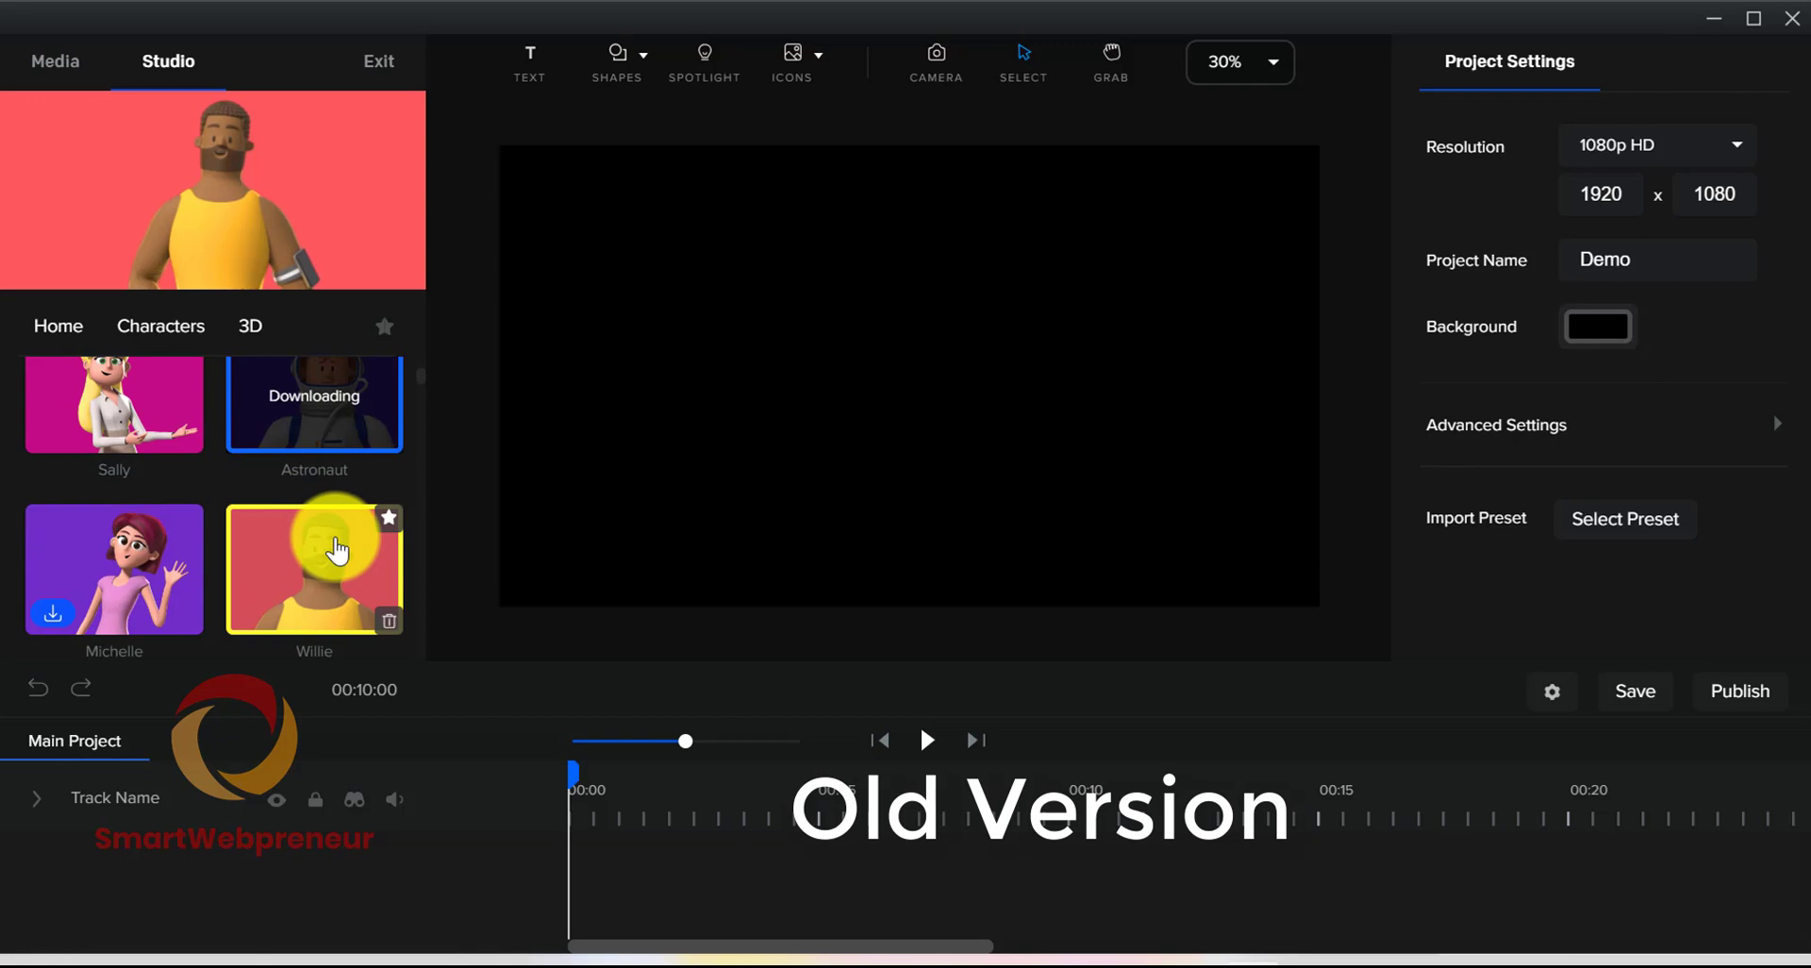
scroll(337, 550, "up", 2)
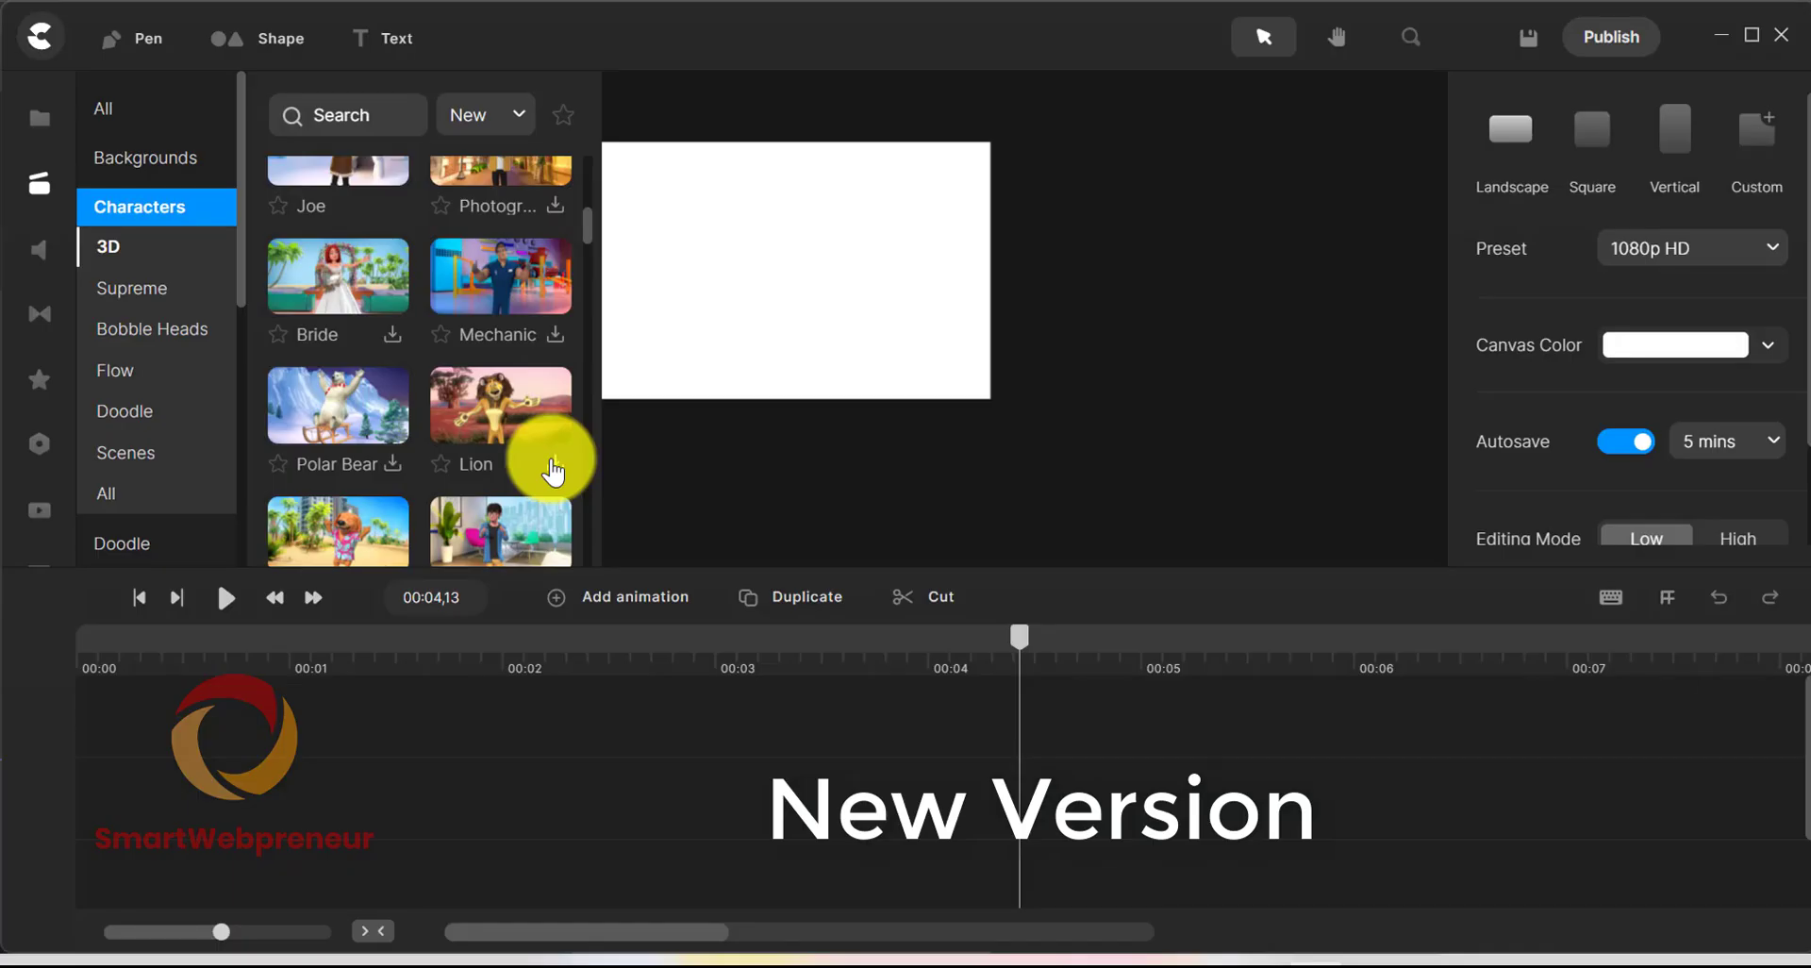
Download the Lion 3D character and enlarge it on the canvas.
left_click(555, 464)
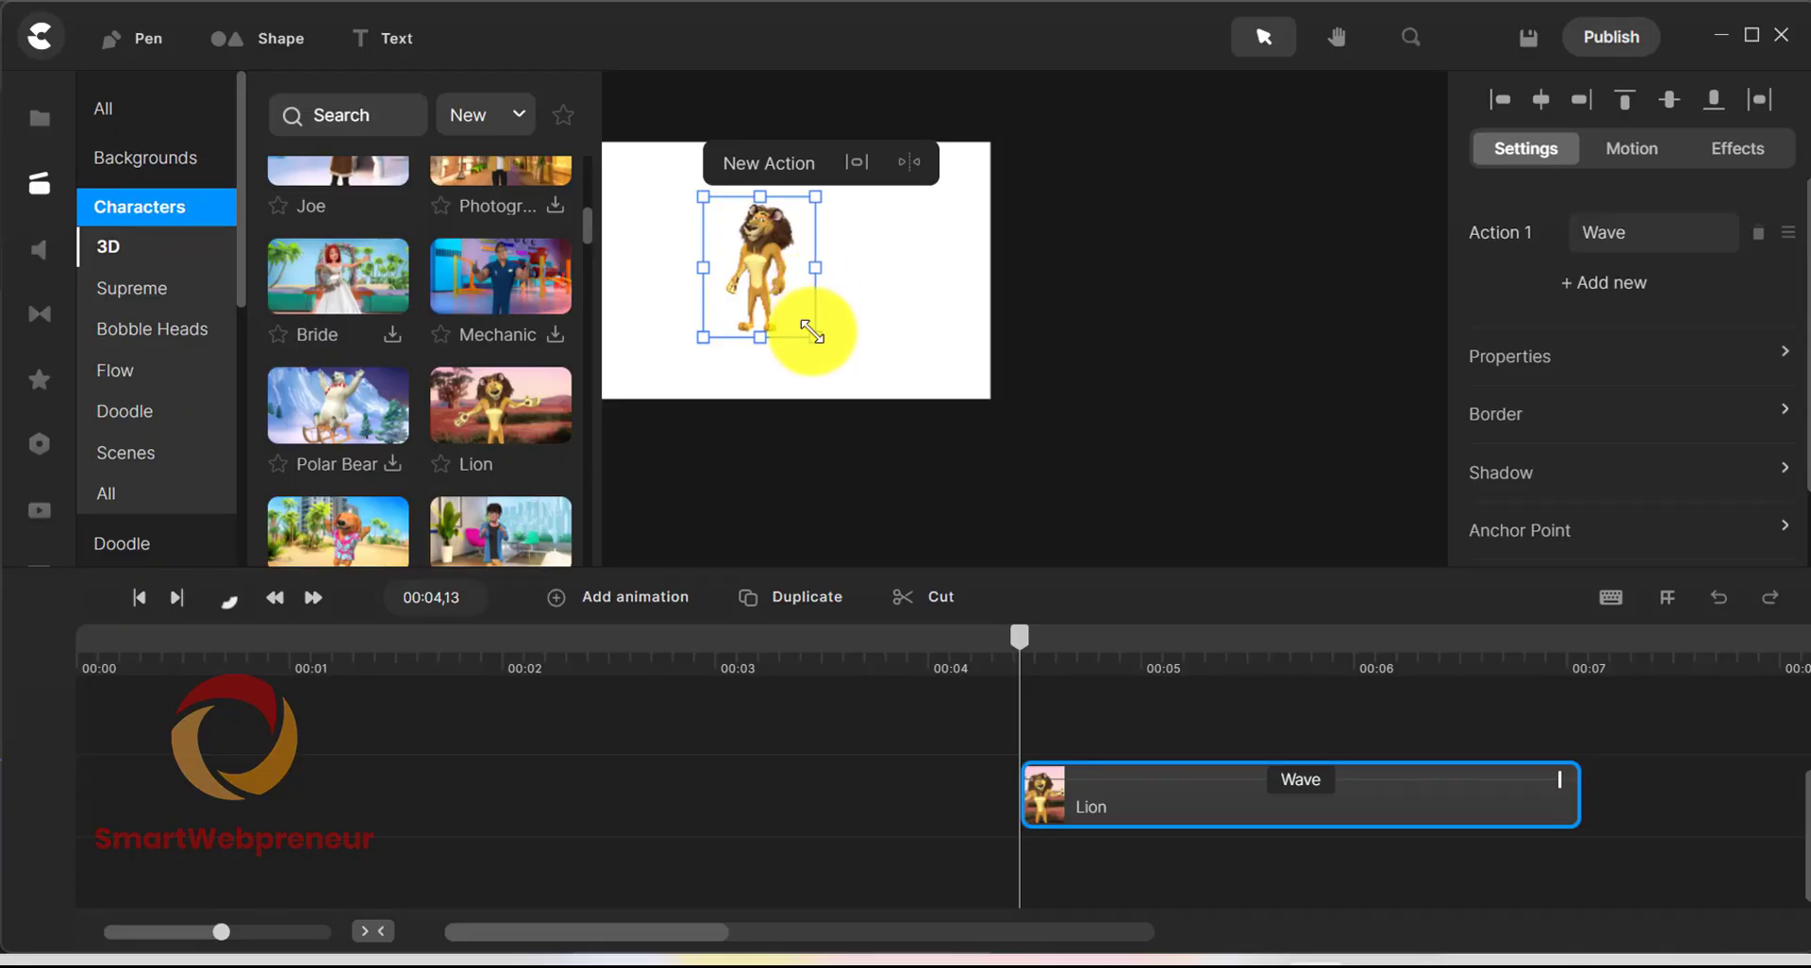
left_click_drag(811, 330, 926, 352)
left_click(854, 353)
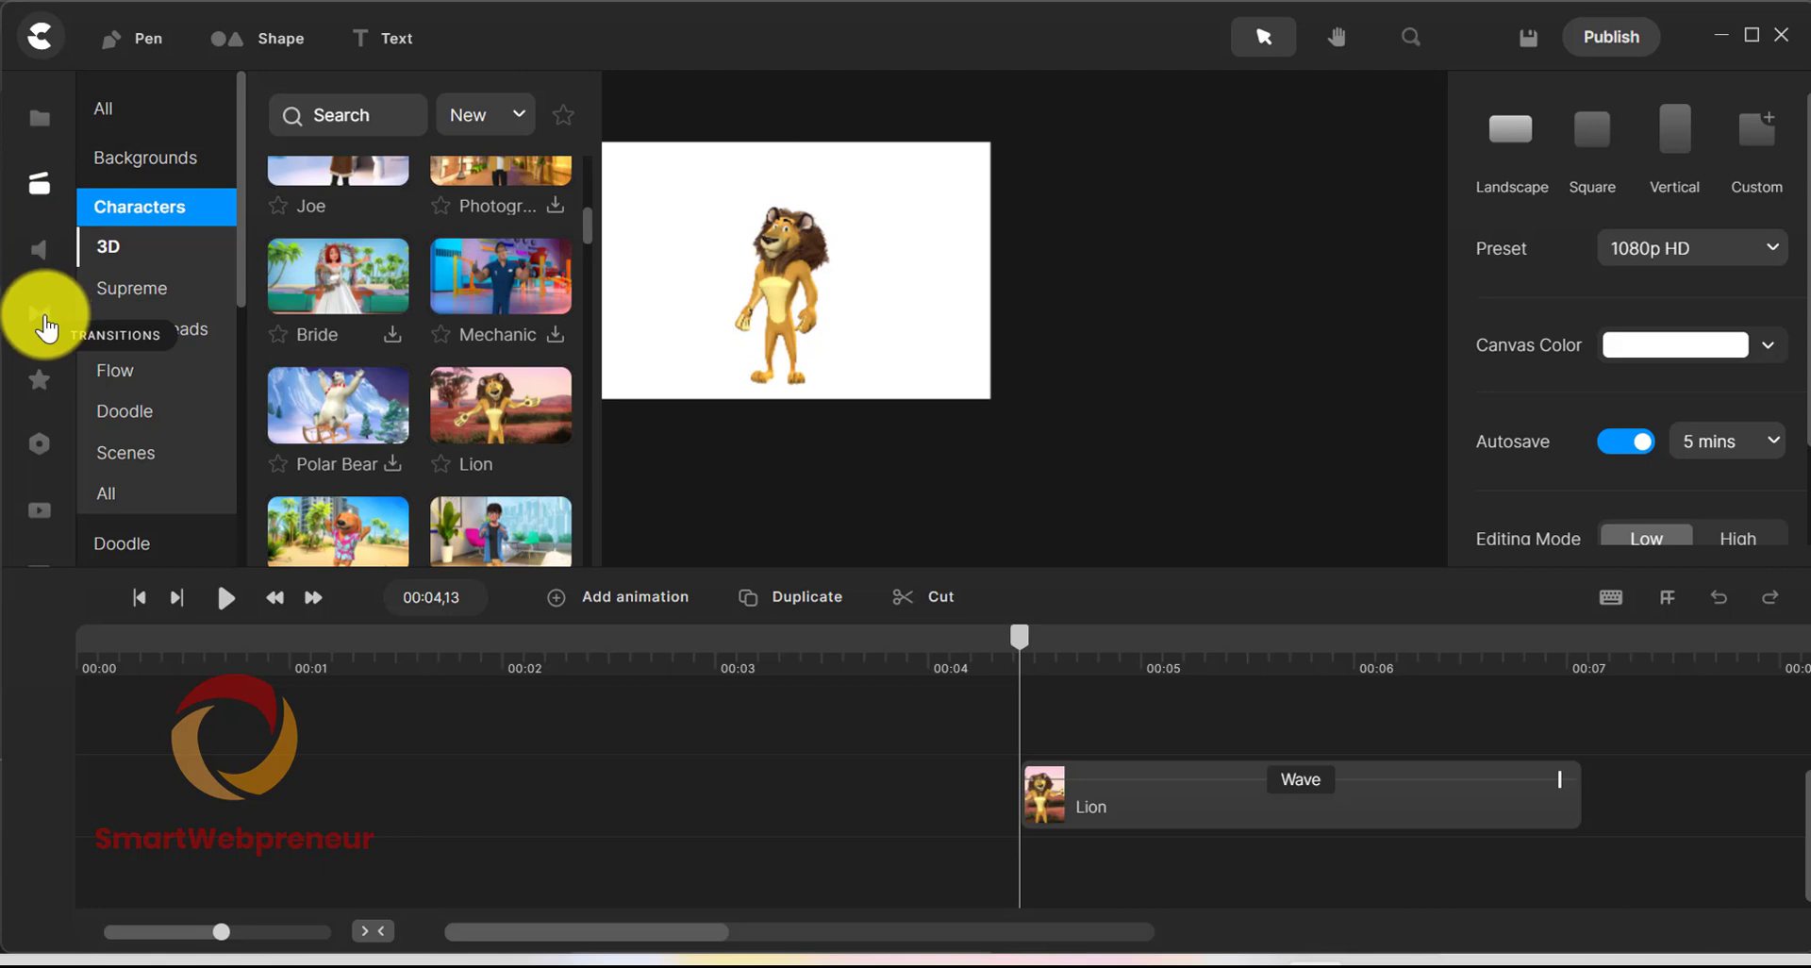
Browse the Transitions, Effects and Components libraries.
left_click(42, 320)
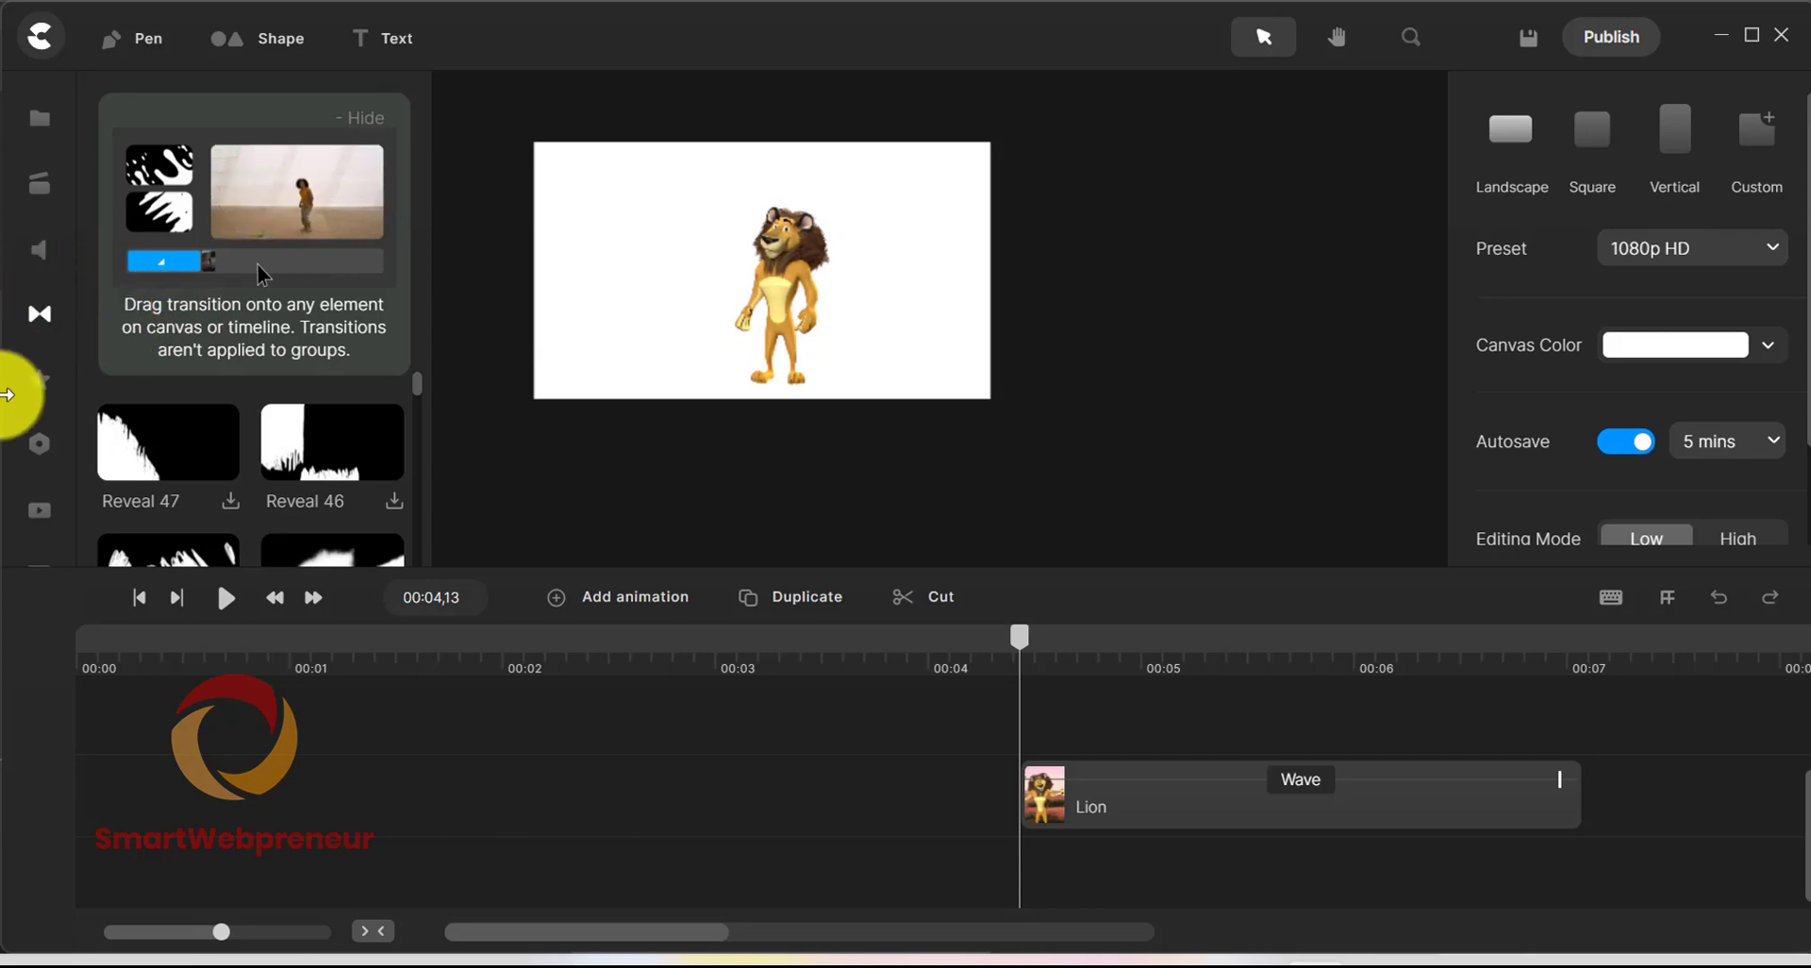
left_click(37, 380)
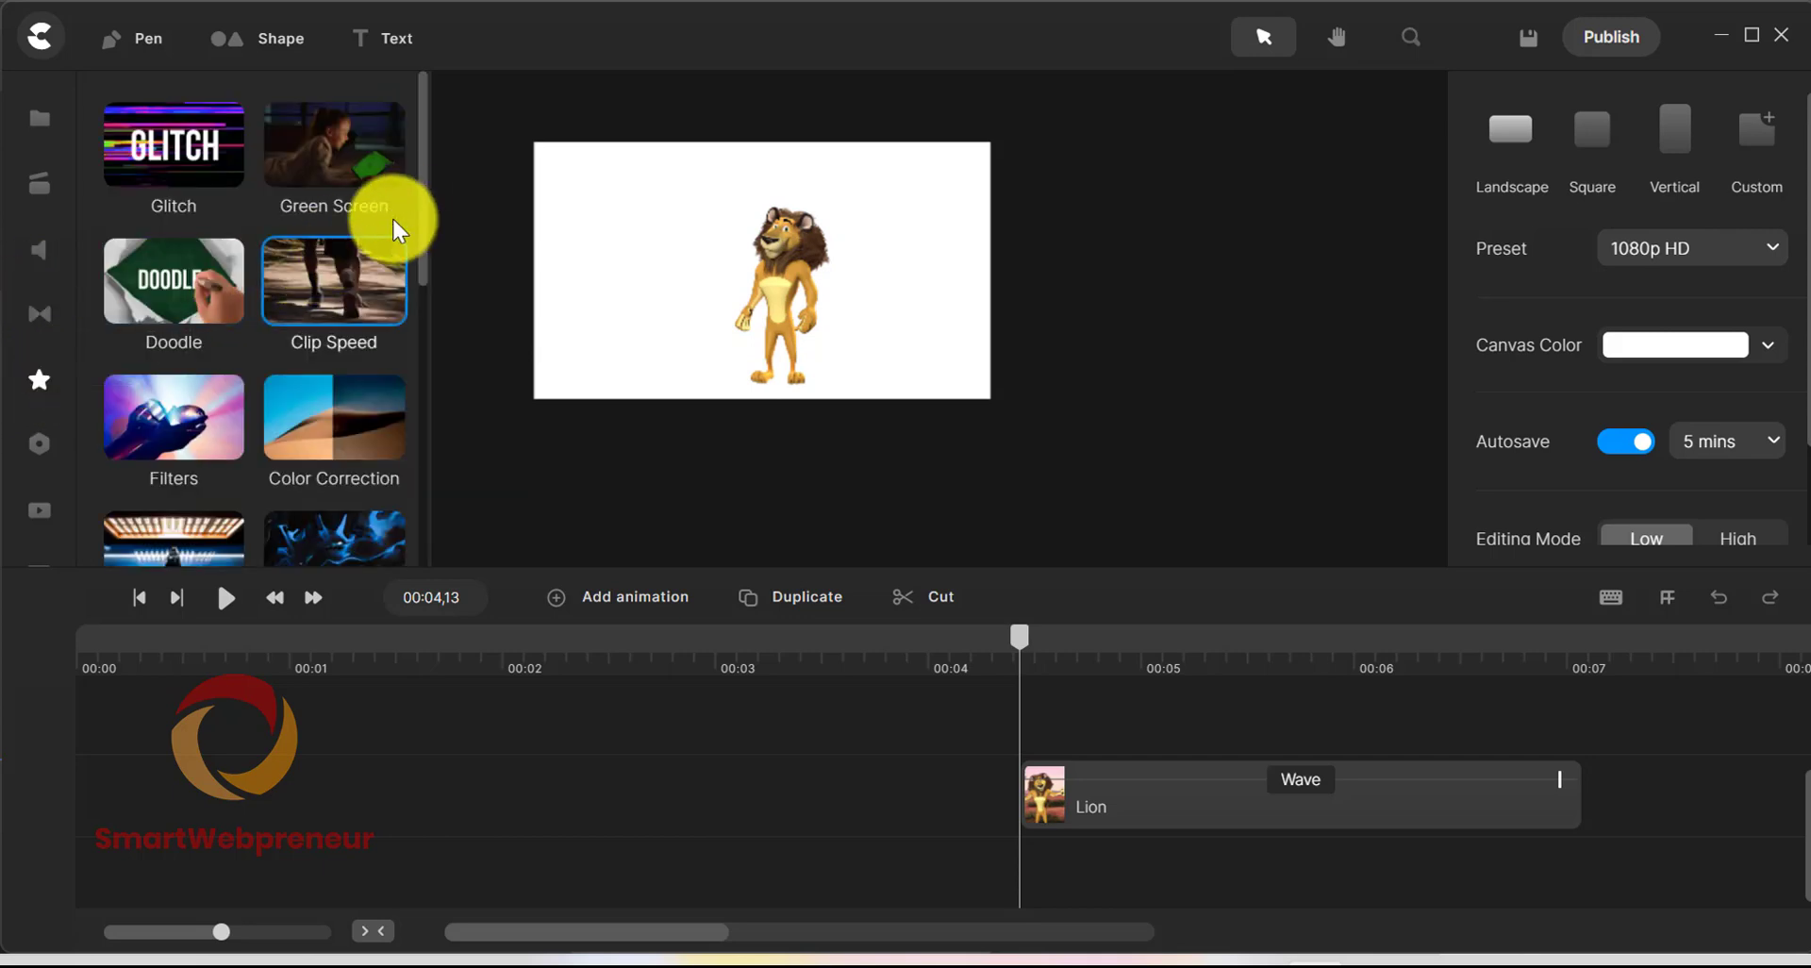
scroll(427, 236, "down", 2)
left_click_drag(420, 327, 433, 494)
left_click(39, 313)
left_click(42, 456)
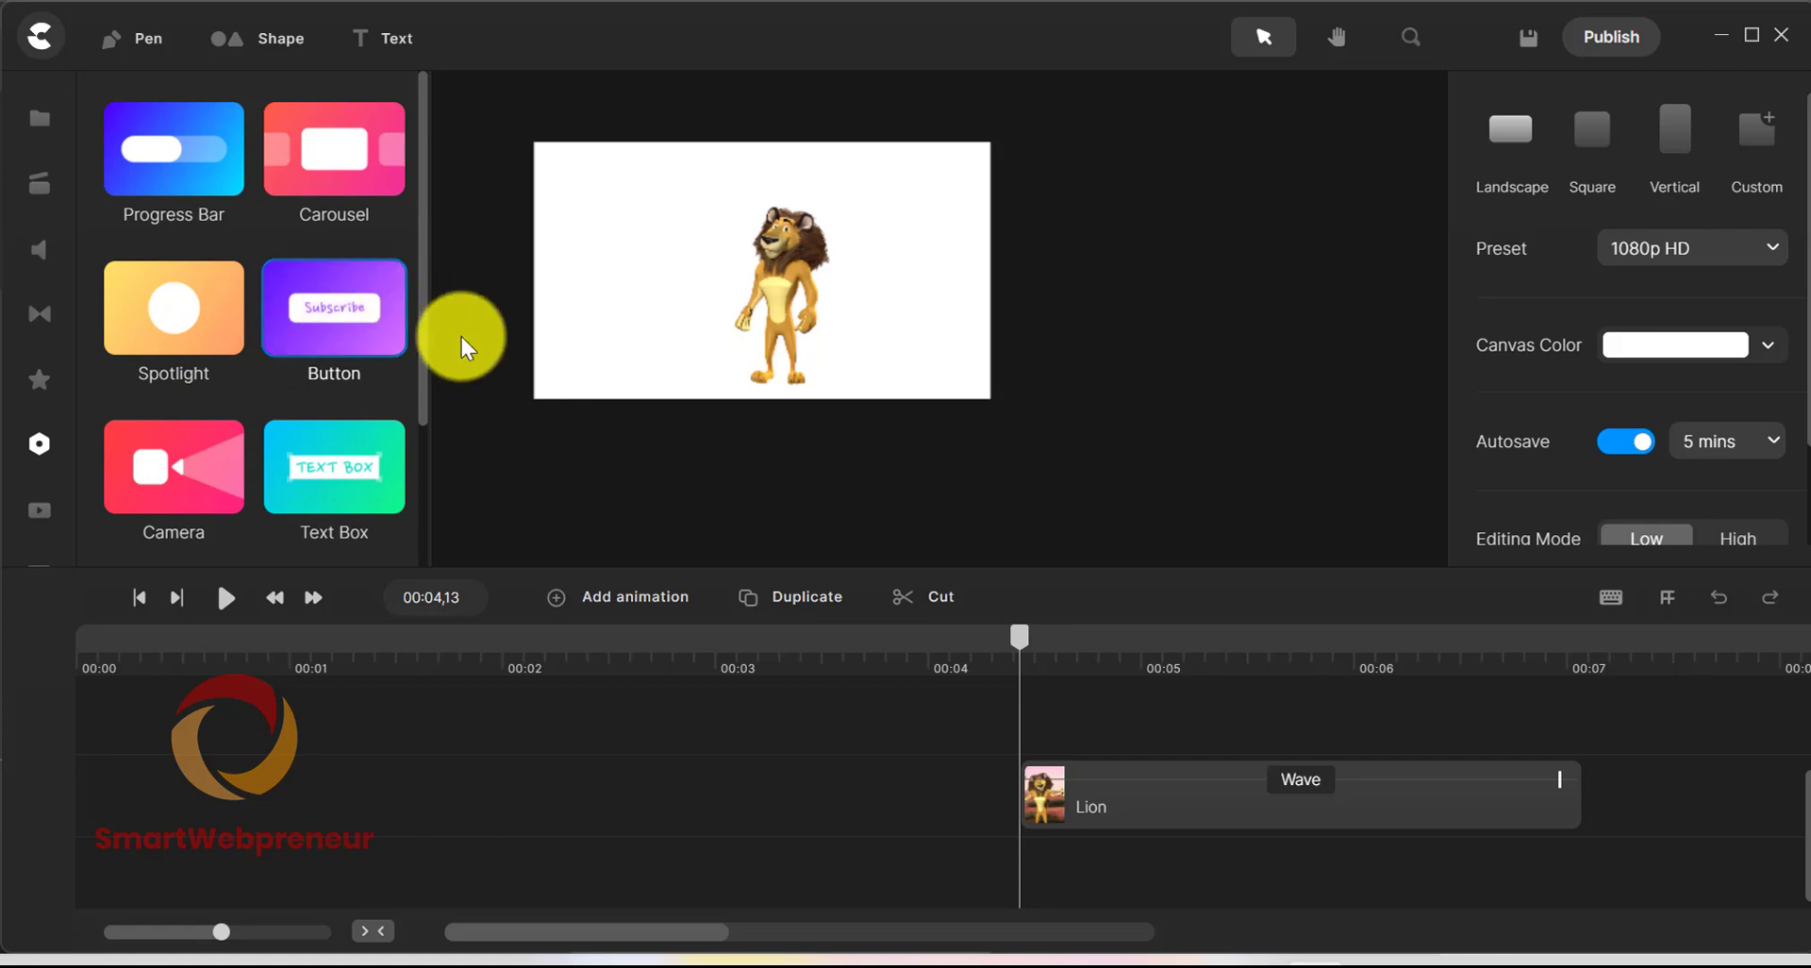
left_click_drag(430, 326, 412, 237)
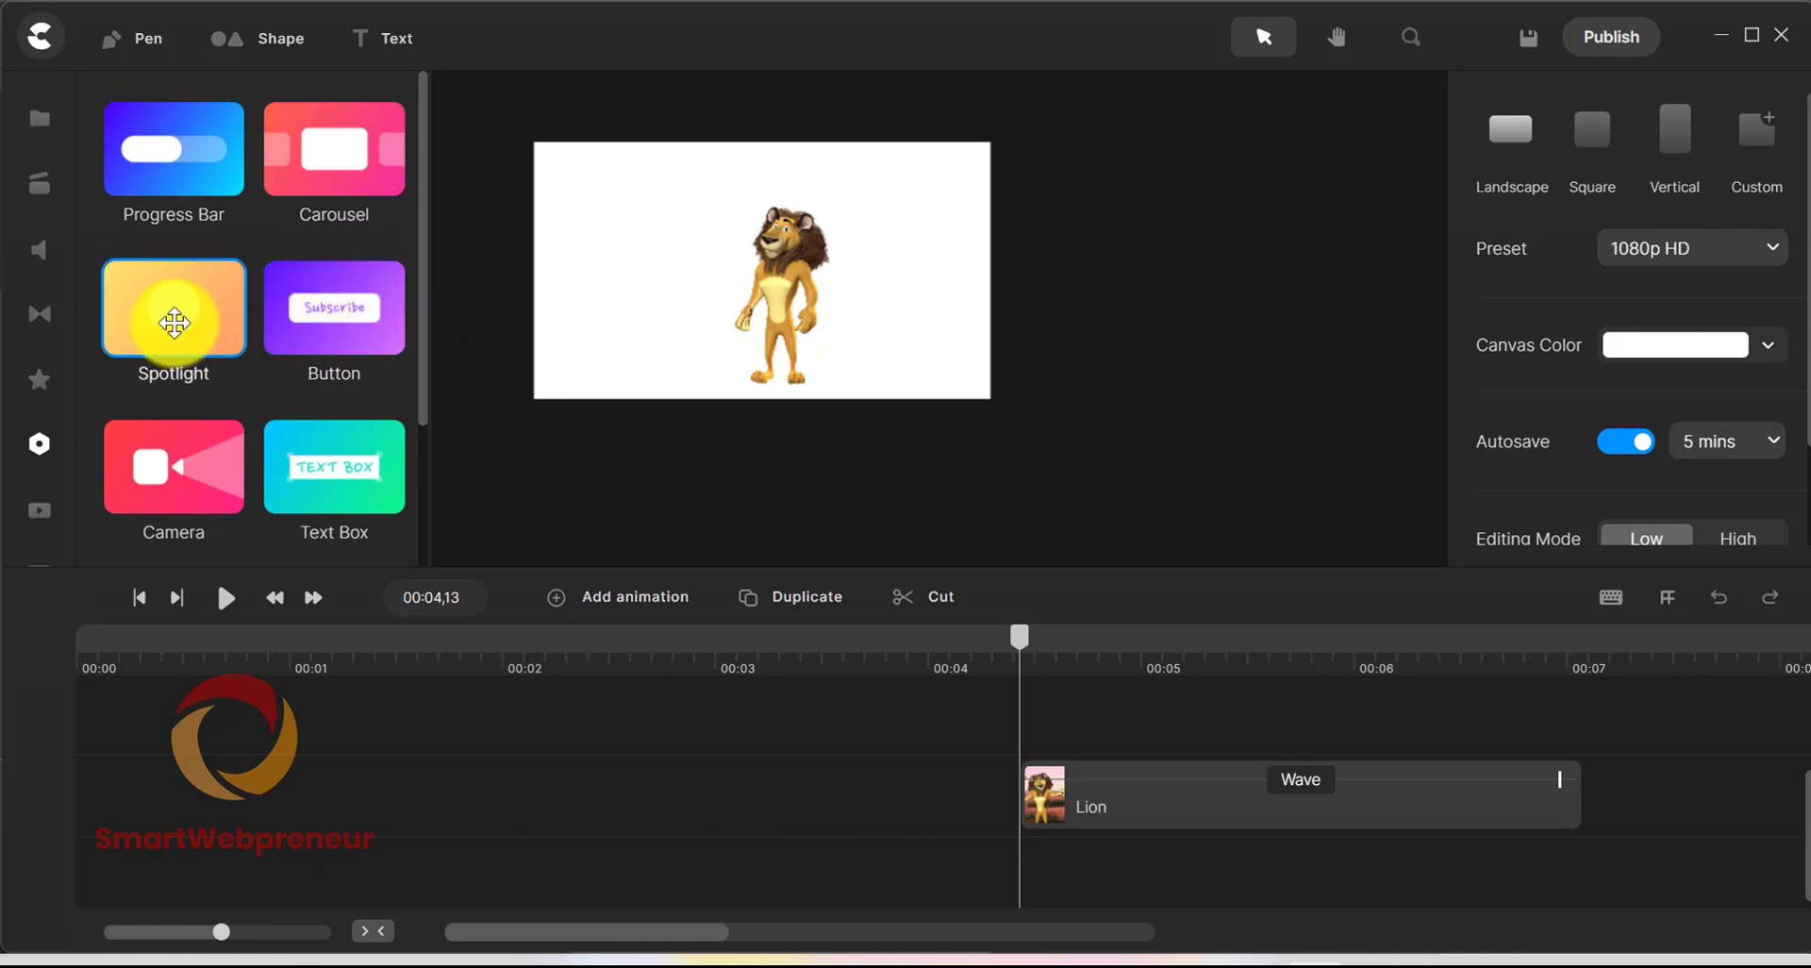
Add an enlarged spotlight circle around the lion and a text box below it, previewing to 00:05.
left_click_drag(174, 325, 769, 288)
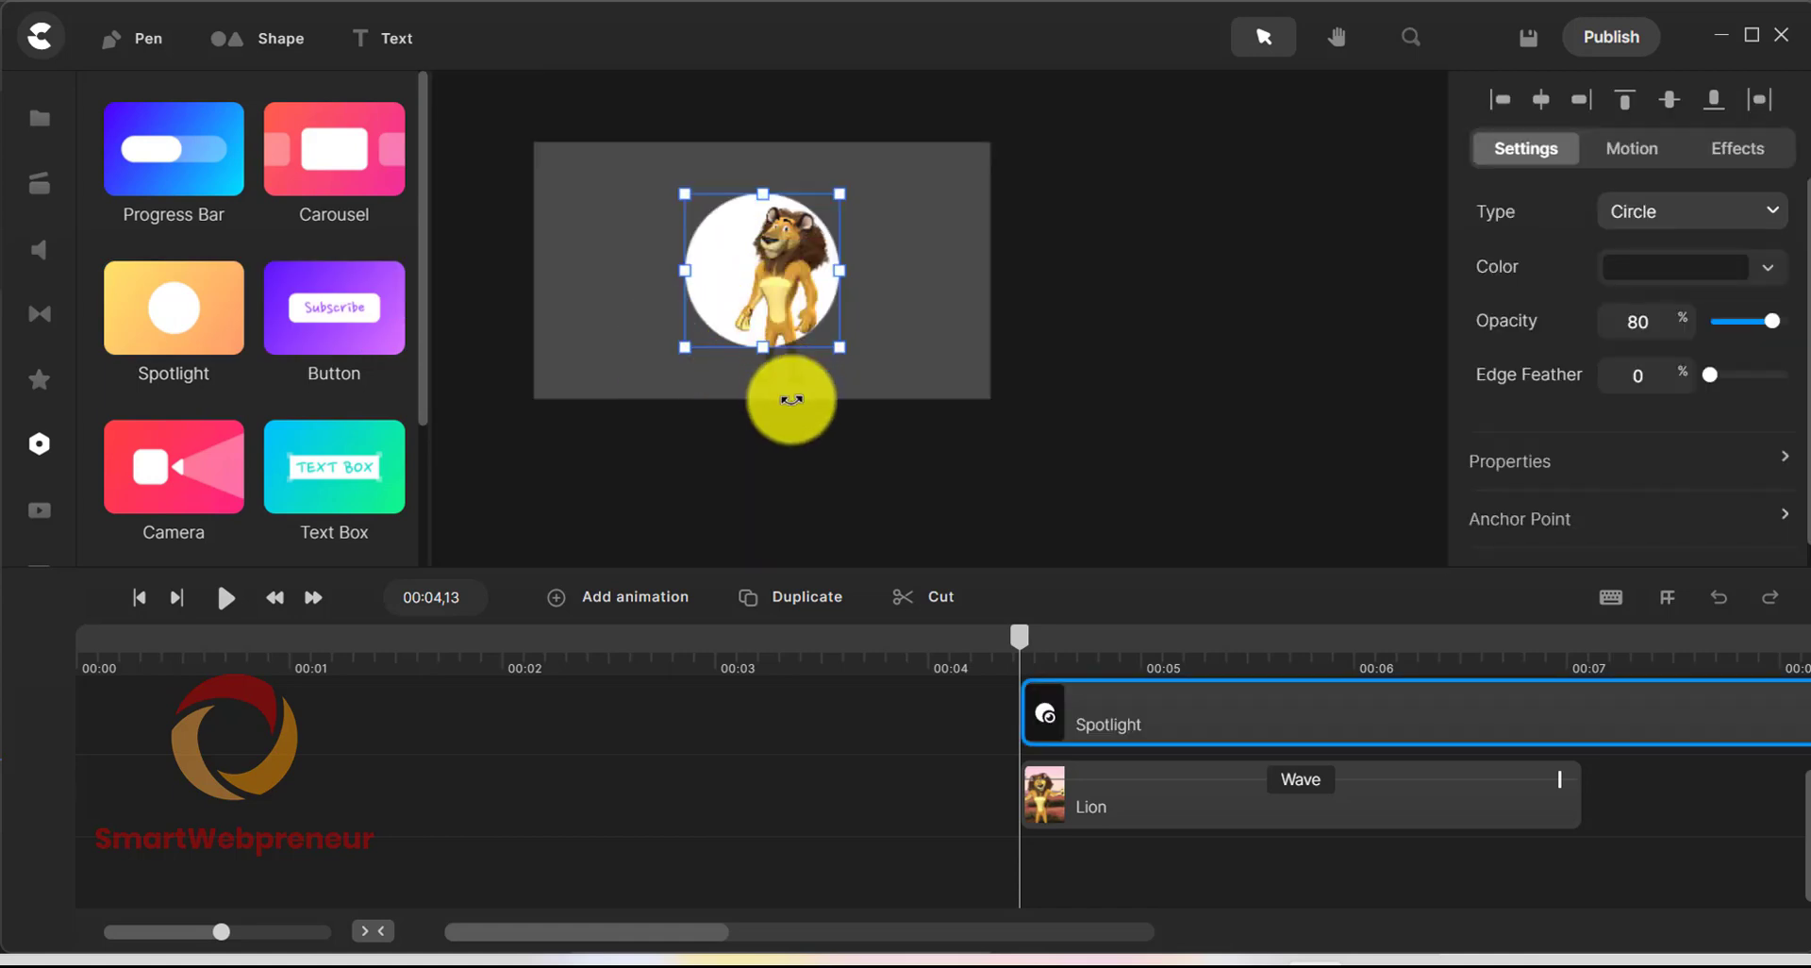
left_click_drag(840, 346, 886, 381)
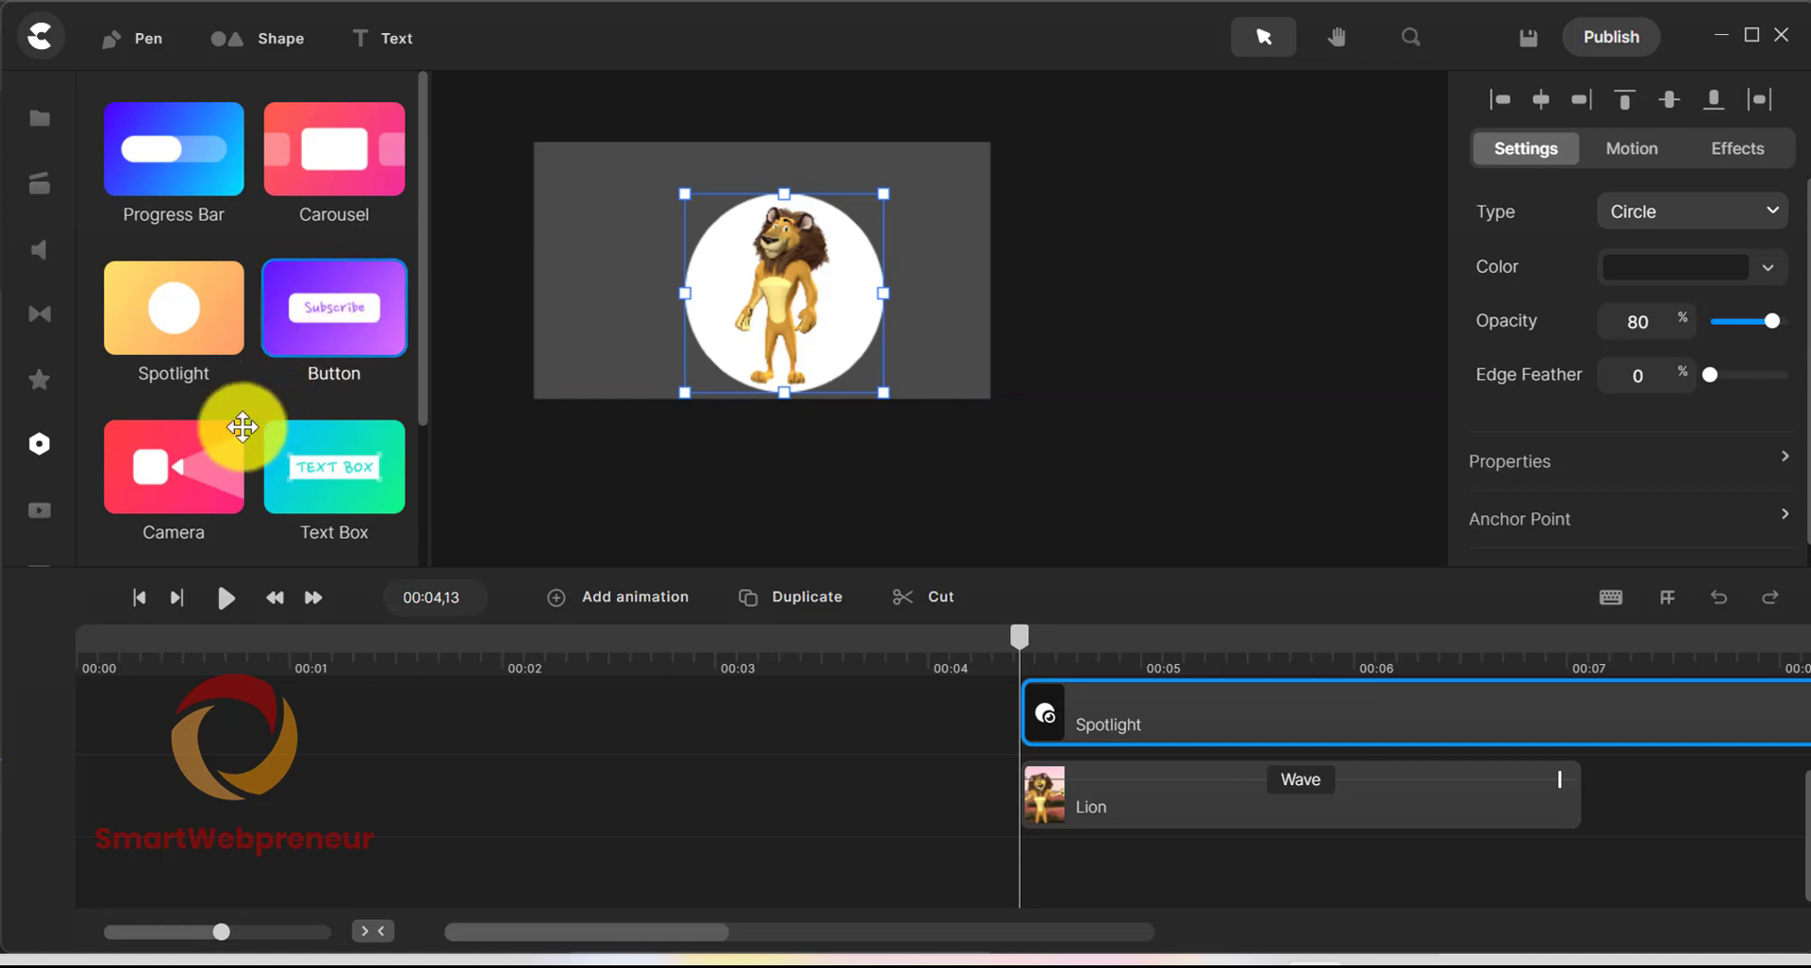
scroll(283, 444, "down", 2)
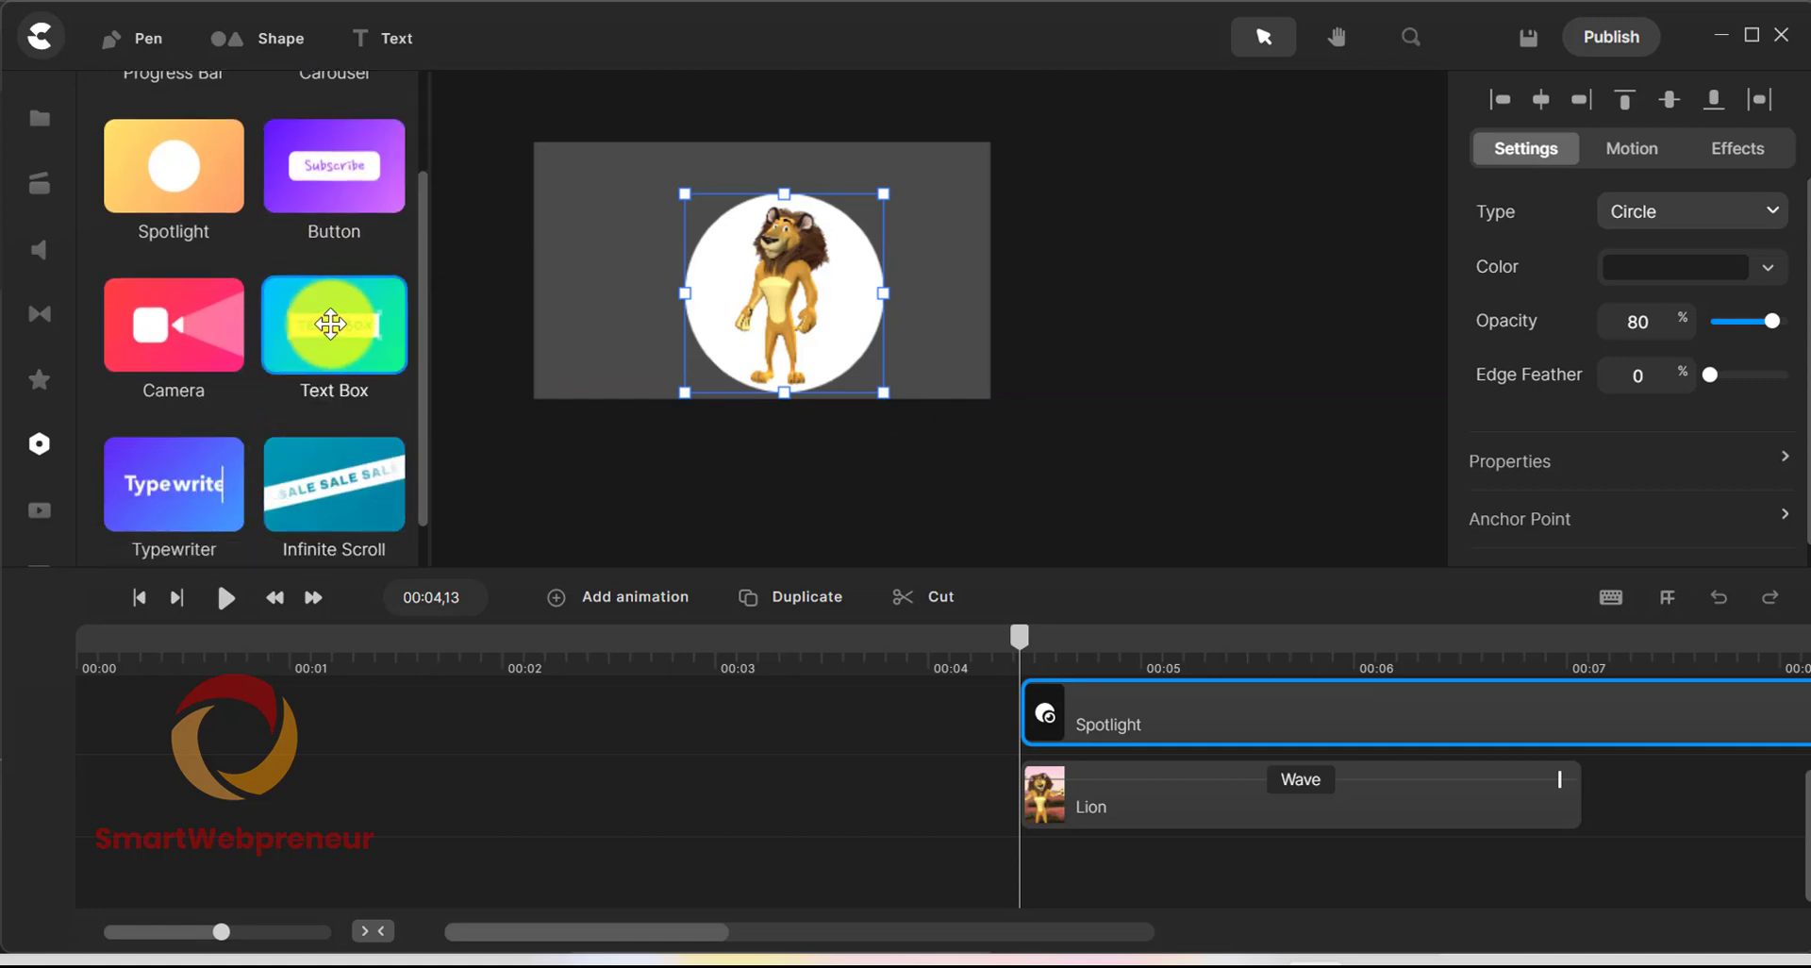
left_click_drag(334, 325, 587, 359)
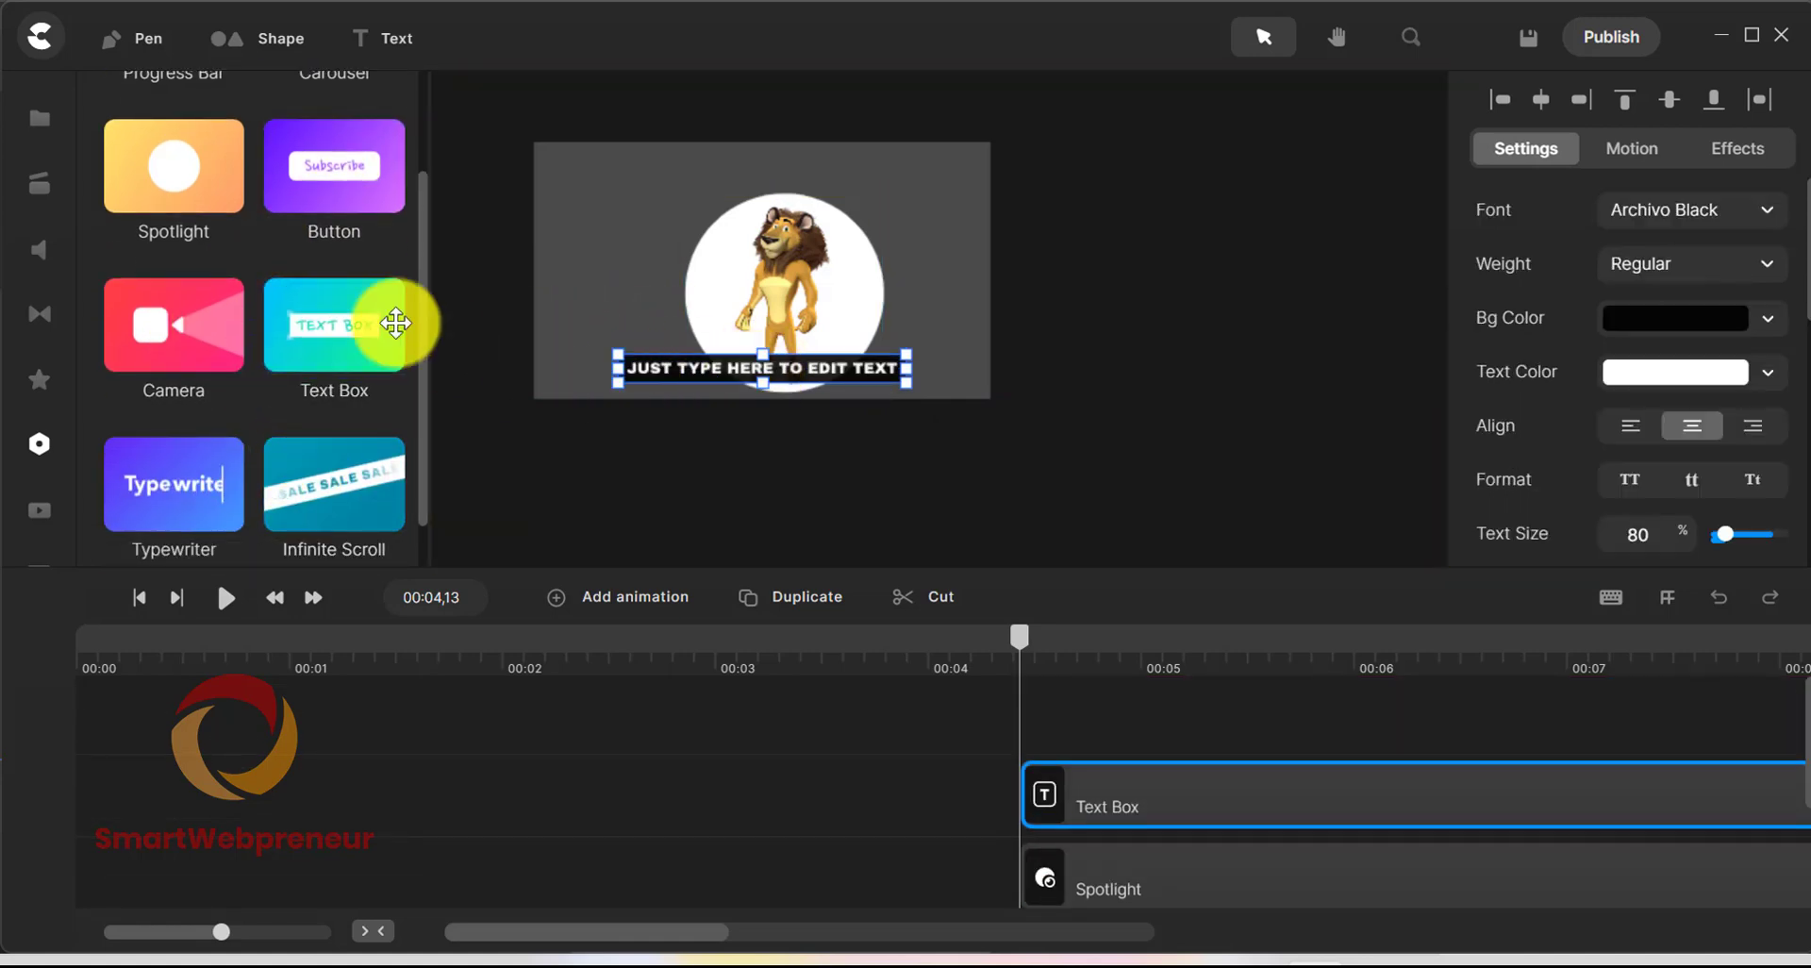
key("Escape")
left_click_drag(1026, 647, 1183, 651)
left_click(37, 375)
Return to the Home asset categories through the Media and Studio tabs and scroll the category grid.
scroll(422, 179, "down", 3)
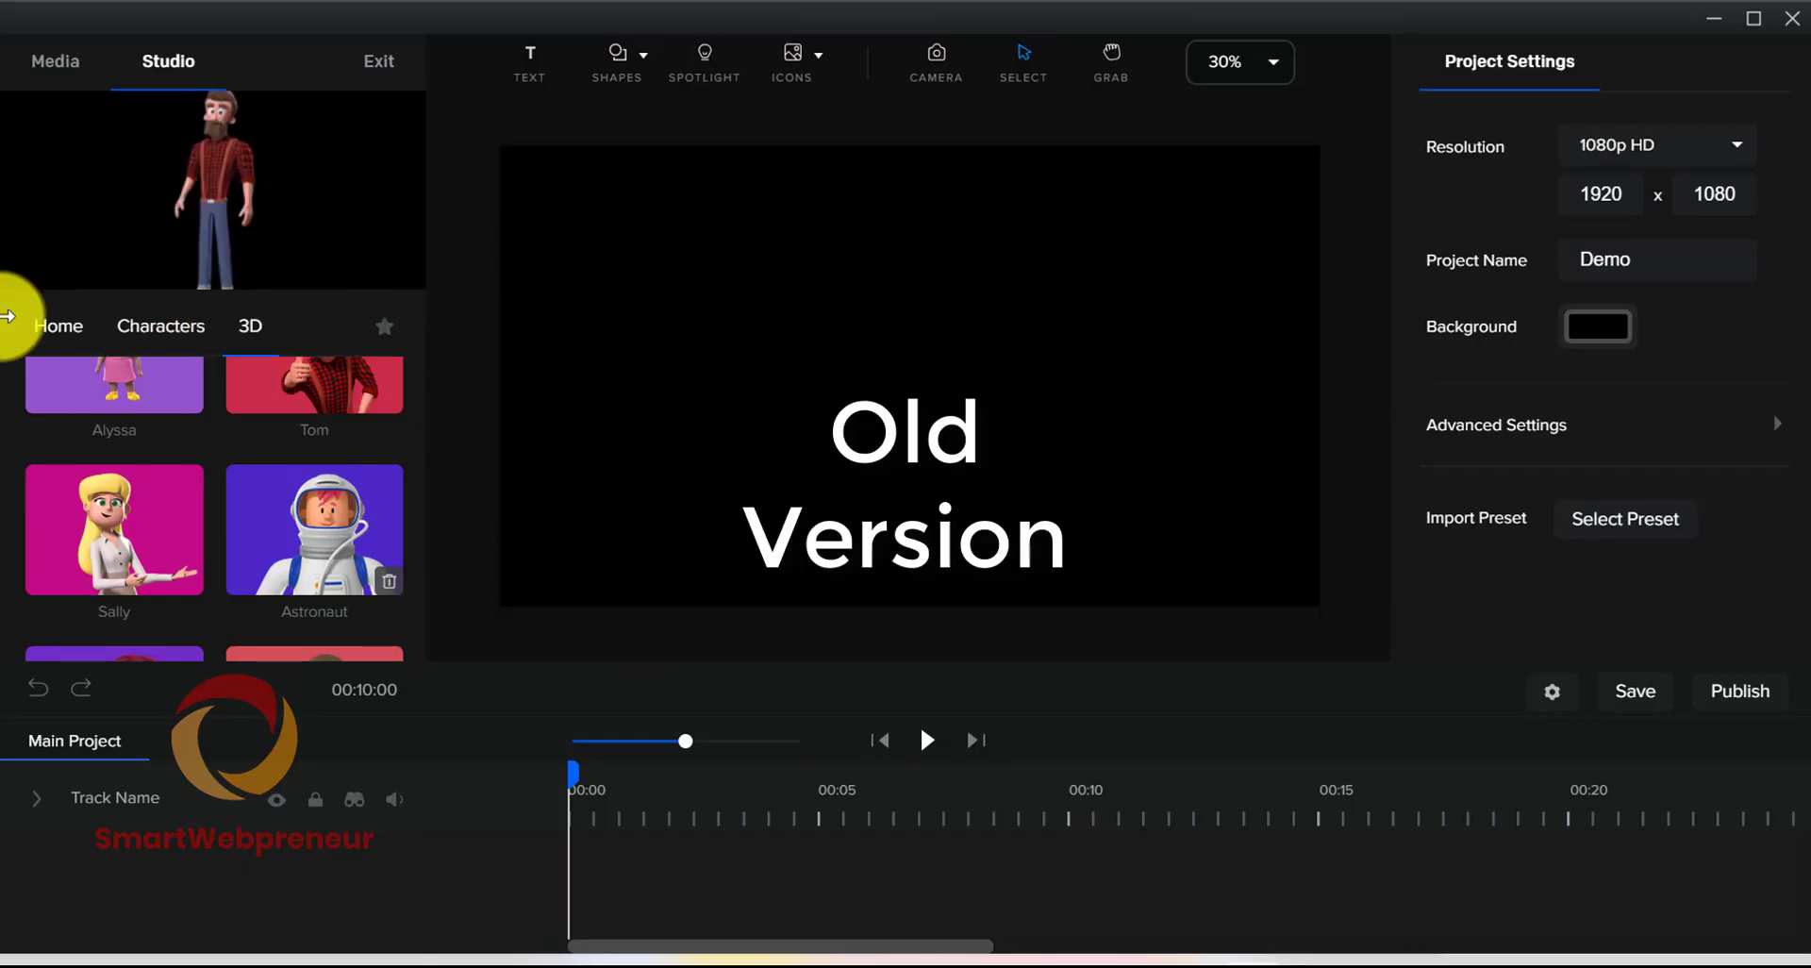
left_click(52, 330)
left_click(57, 61)
left_click(158, 66)
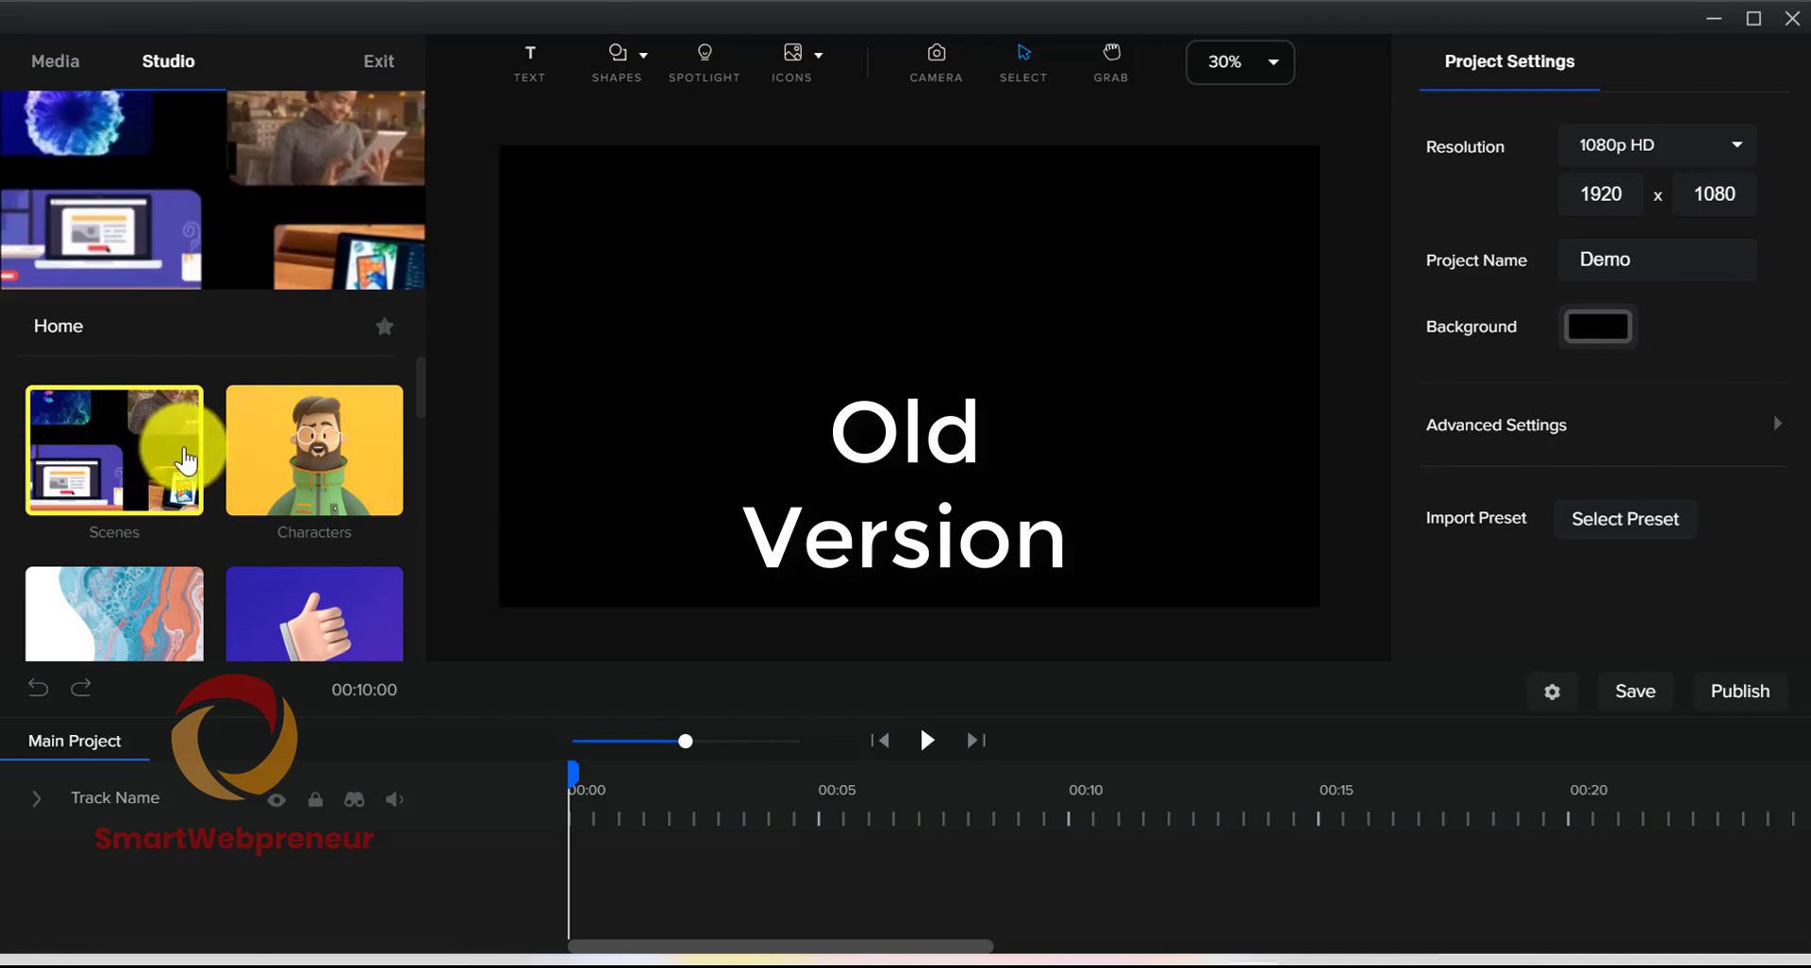
scroll(178, 534, "down", 2)
scroll(179, 519, "down", 2)
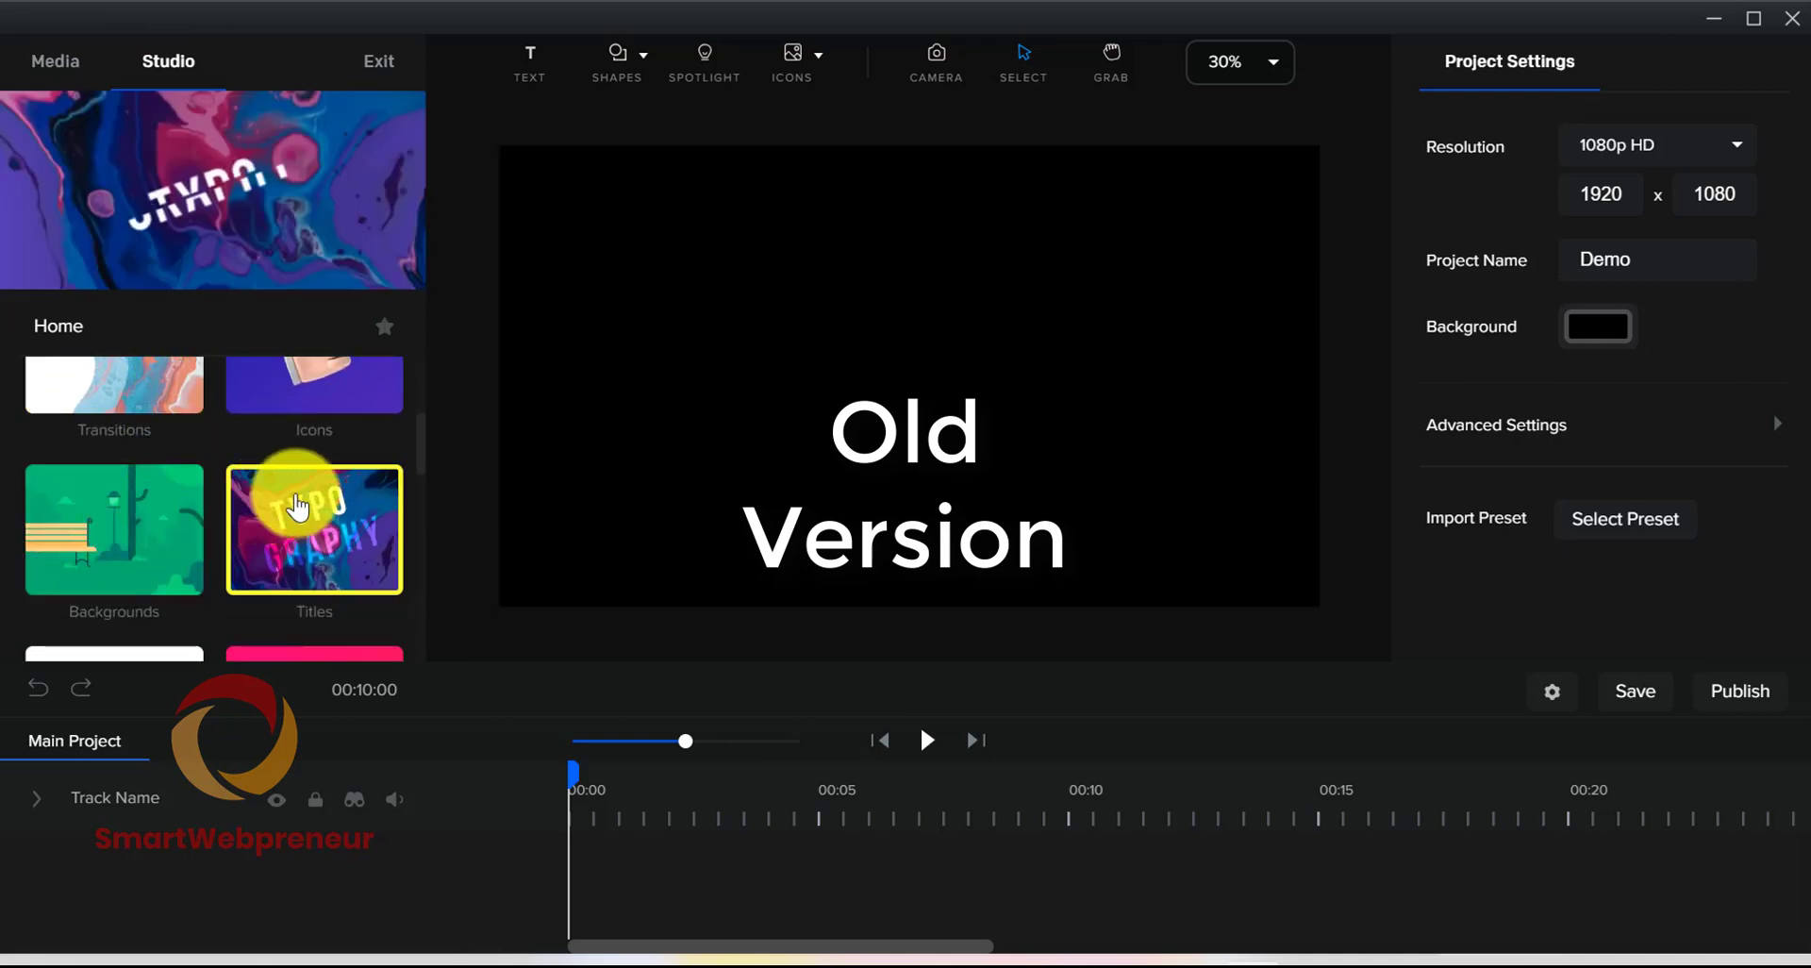
scroll(76, 506, "down", 4)
scroll(83, 507, "down", 1)
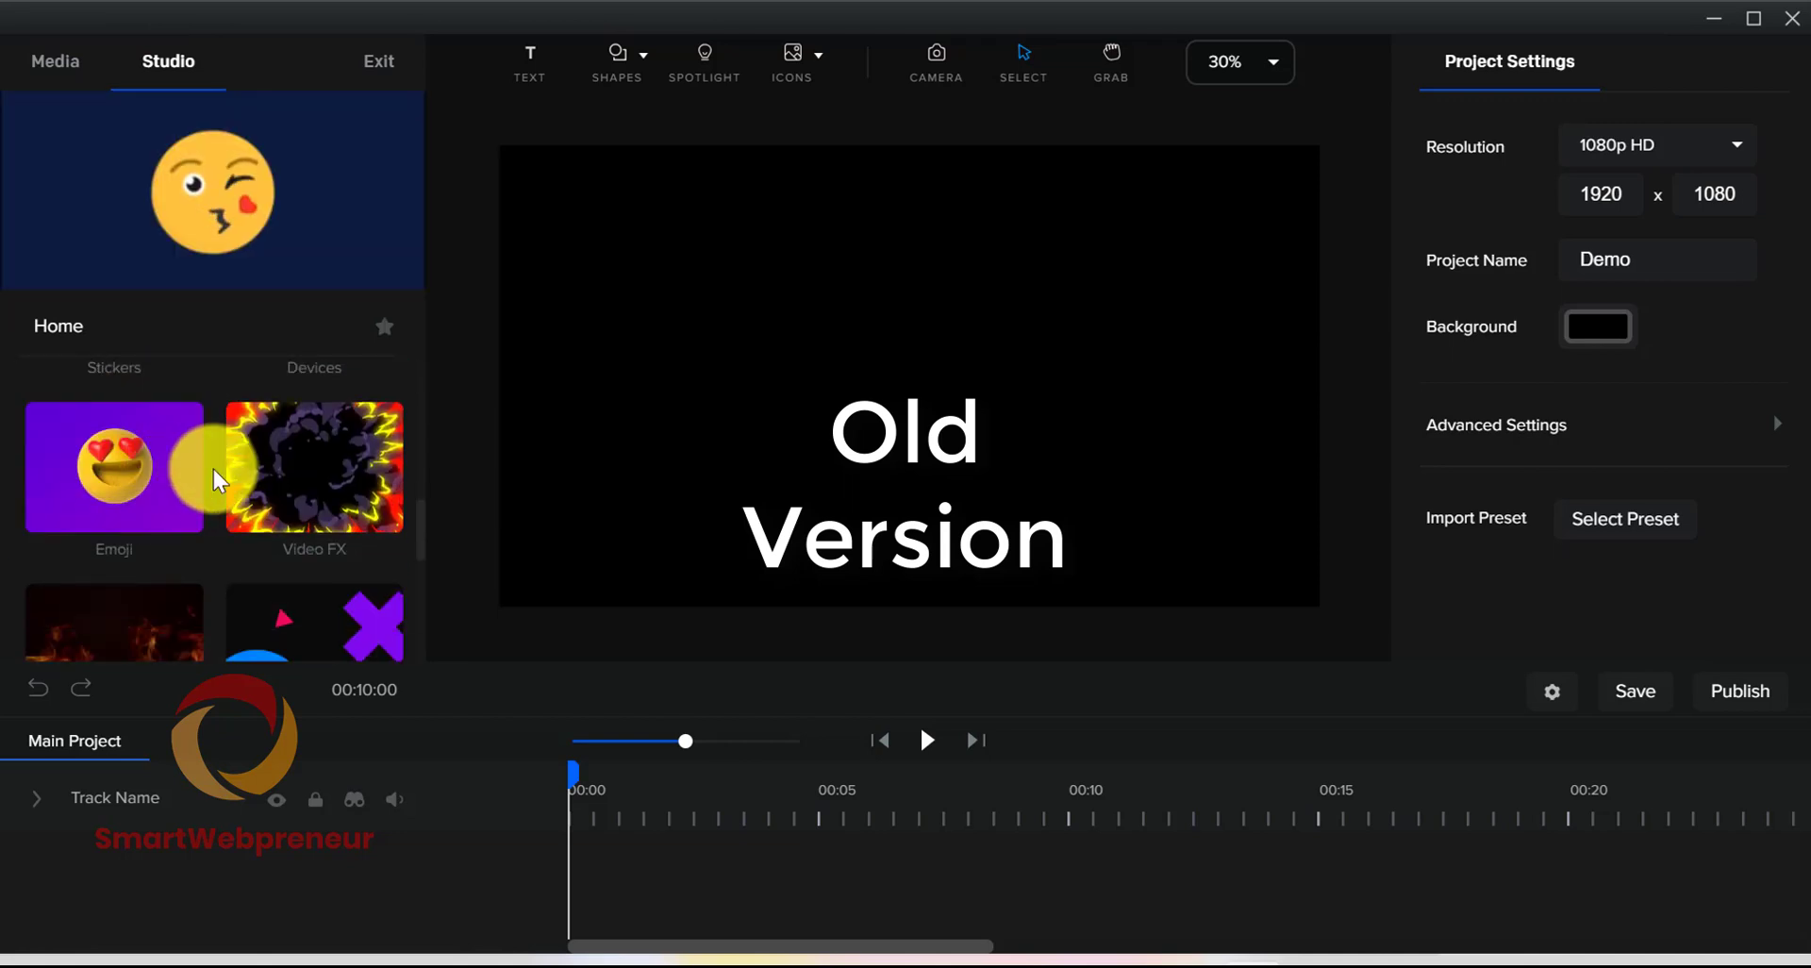
scroll(213, 468, "down", 3)
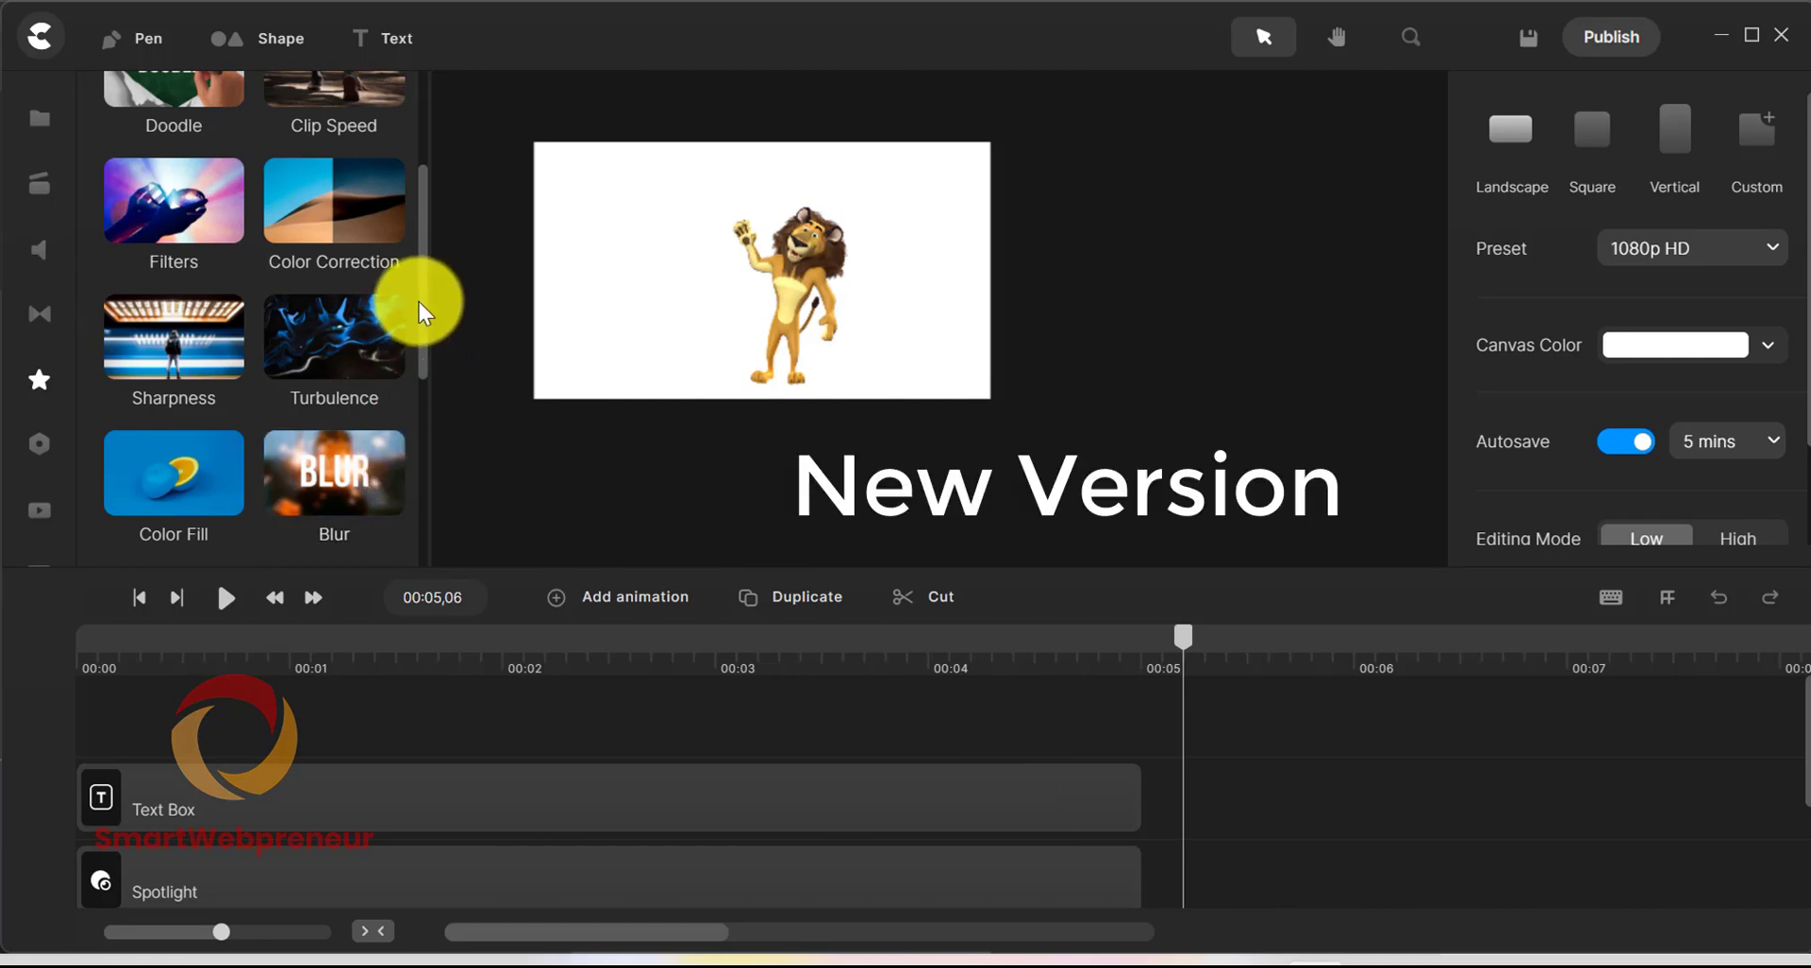
Close and reopen the effects library and scroll through its effect grid.
mouse_move(423, 304)
left_mouse_down()
mouse_move(416, 397)
mouse_move(404, 248)
mouse_move(359, 194)
left_mouse_up()
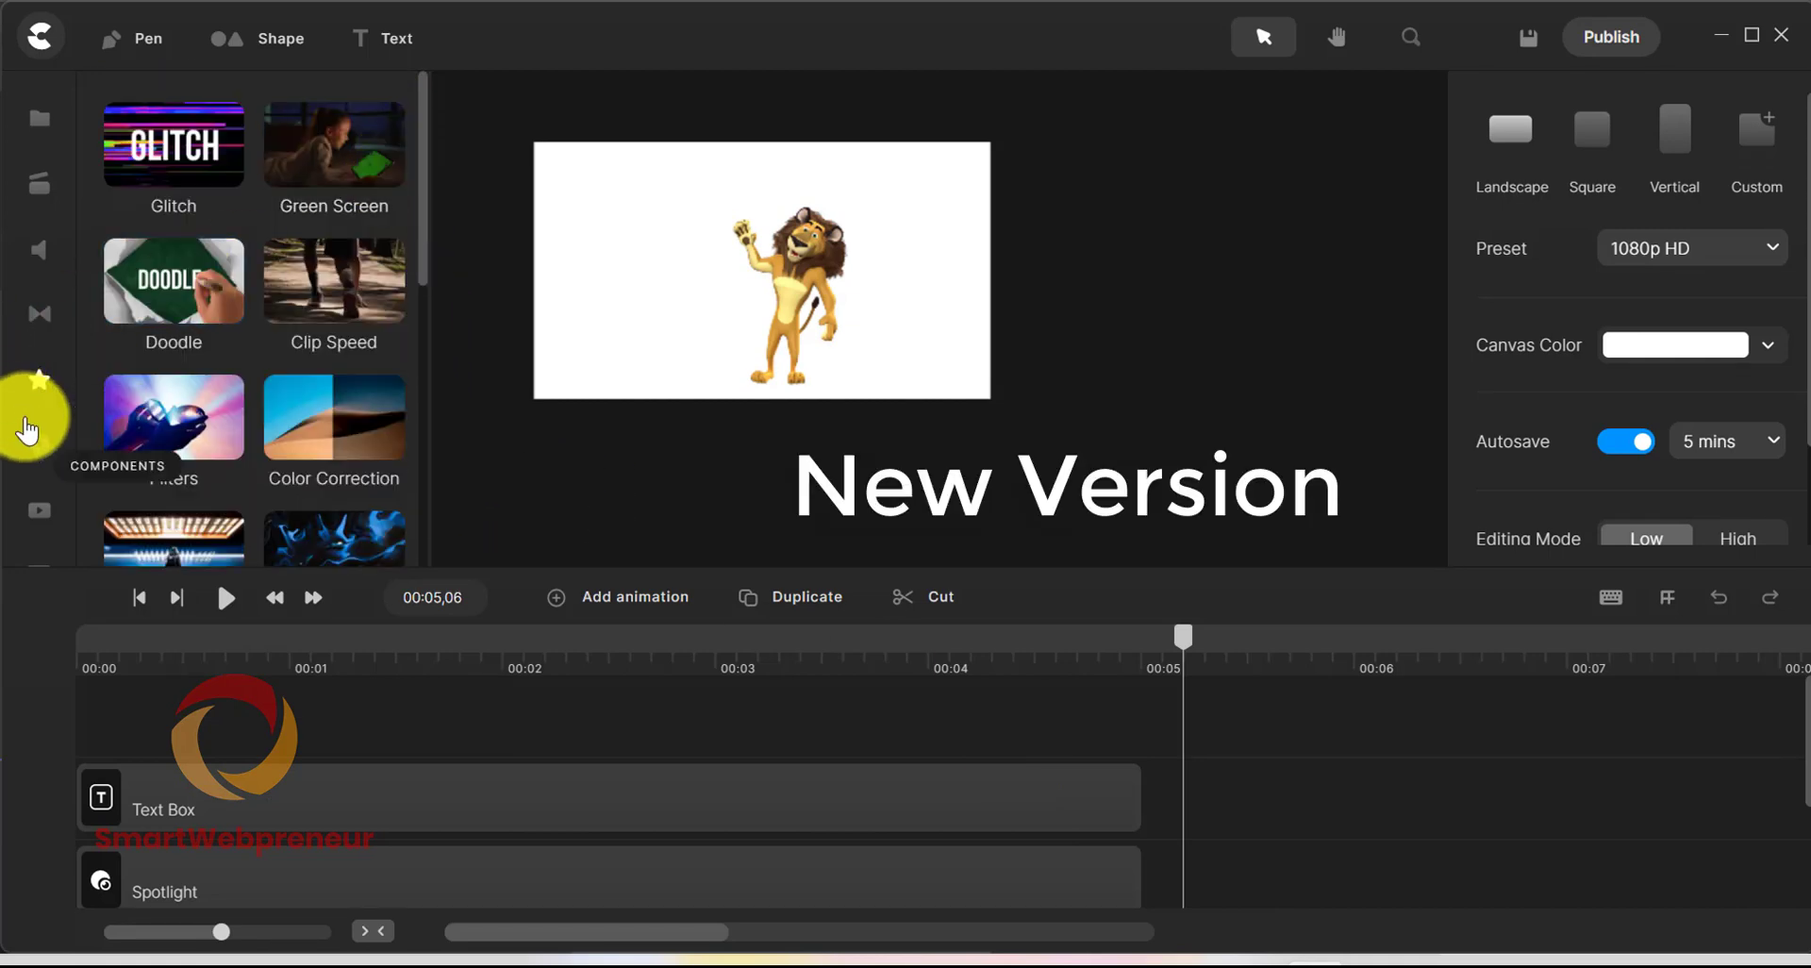
left_click(21, 383)
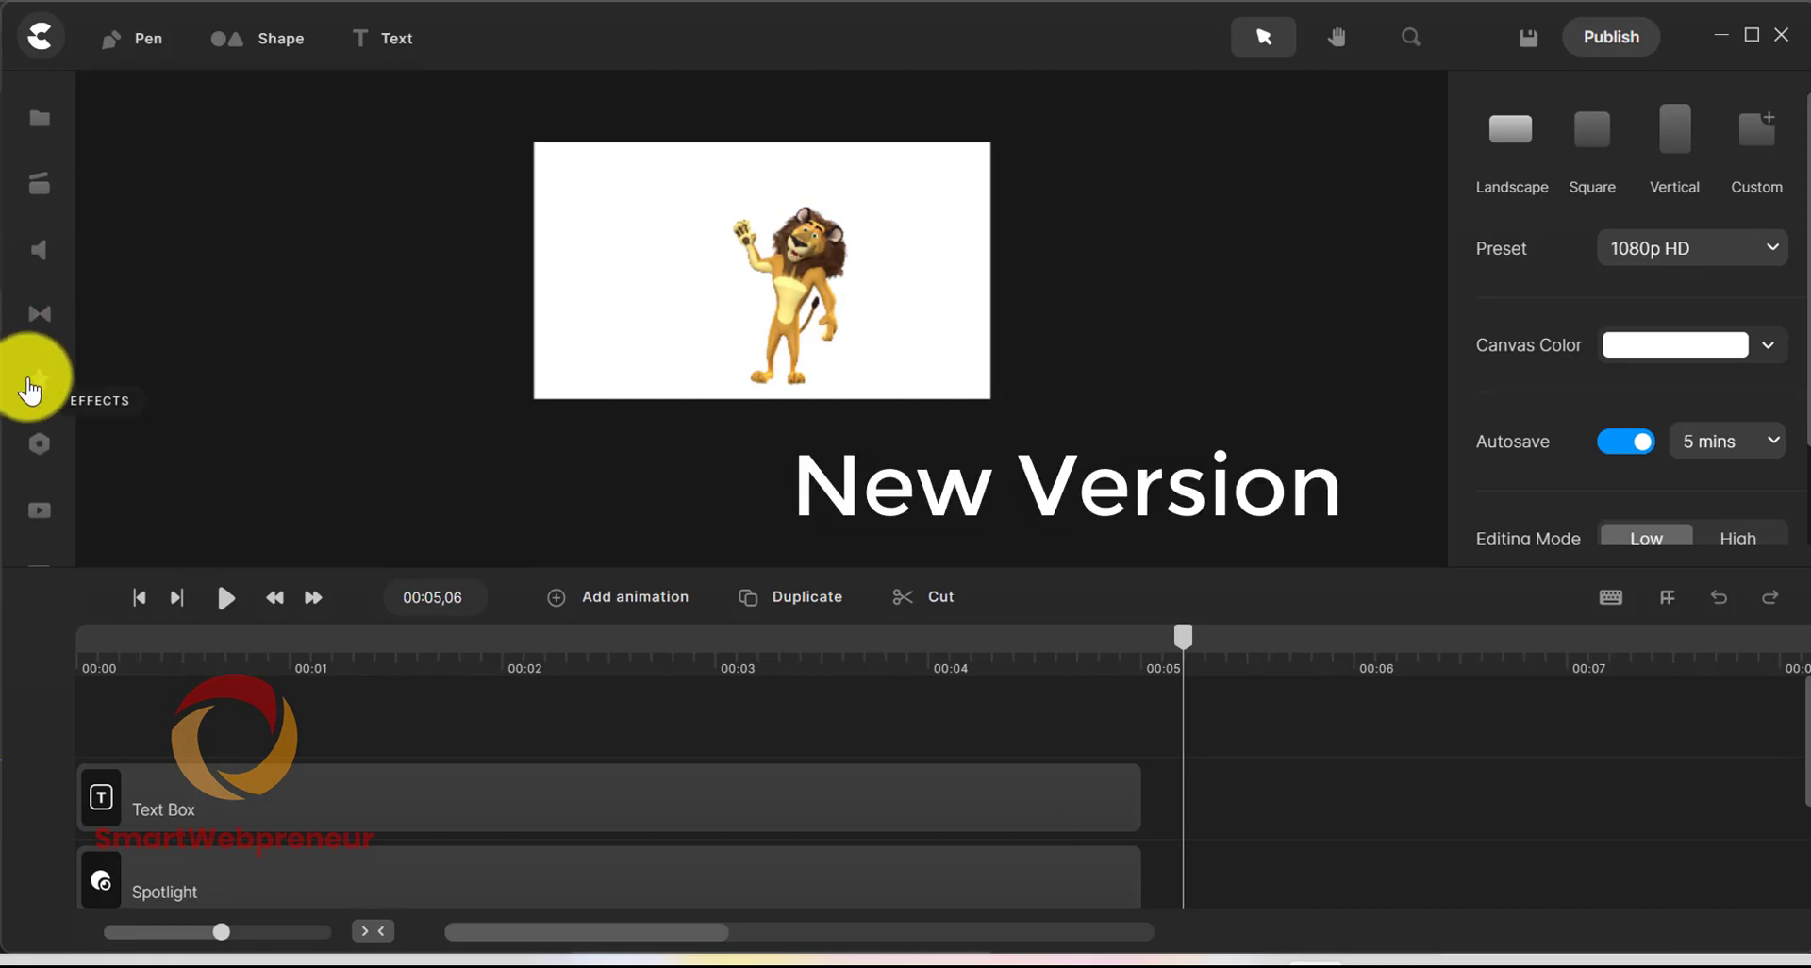
left_click(34, 381)
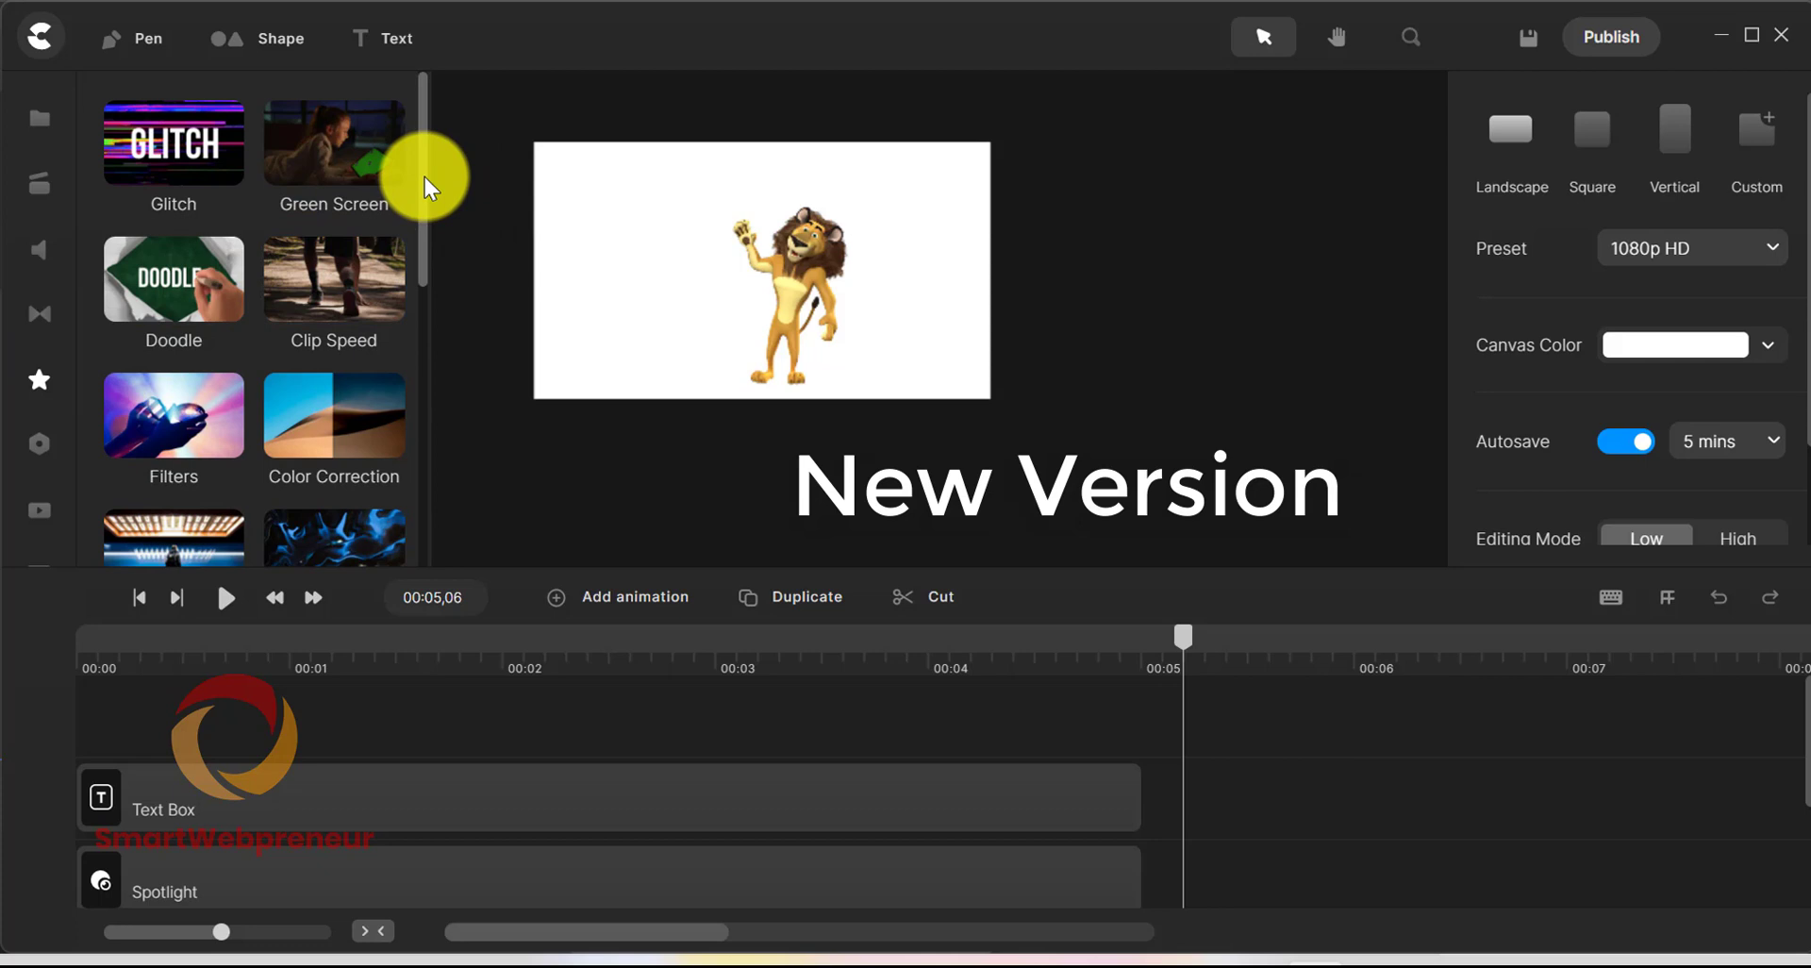
left_click_drag(426, 184, 425, 225)
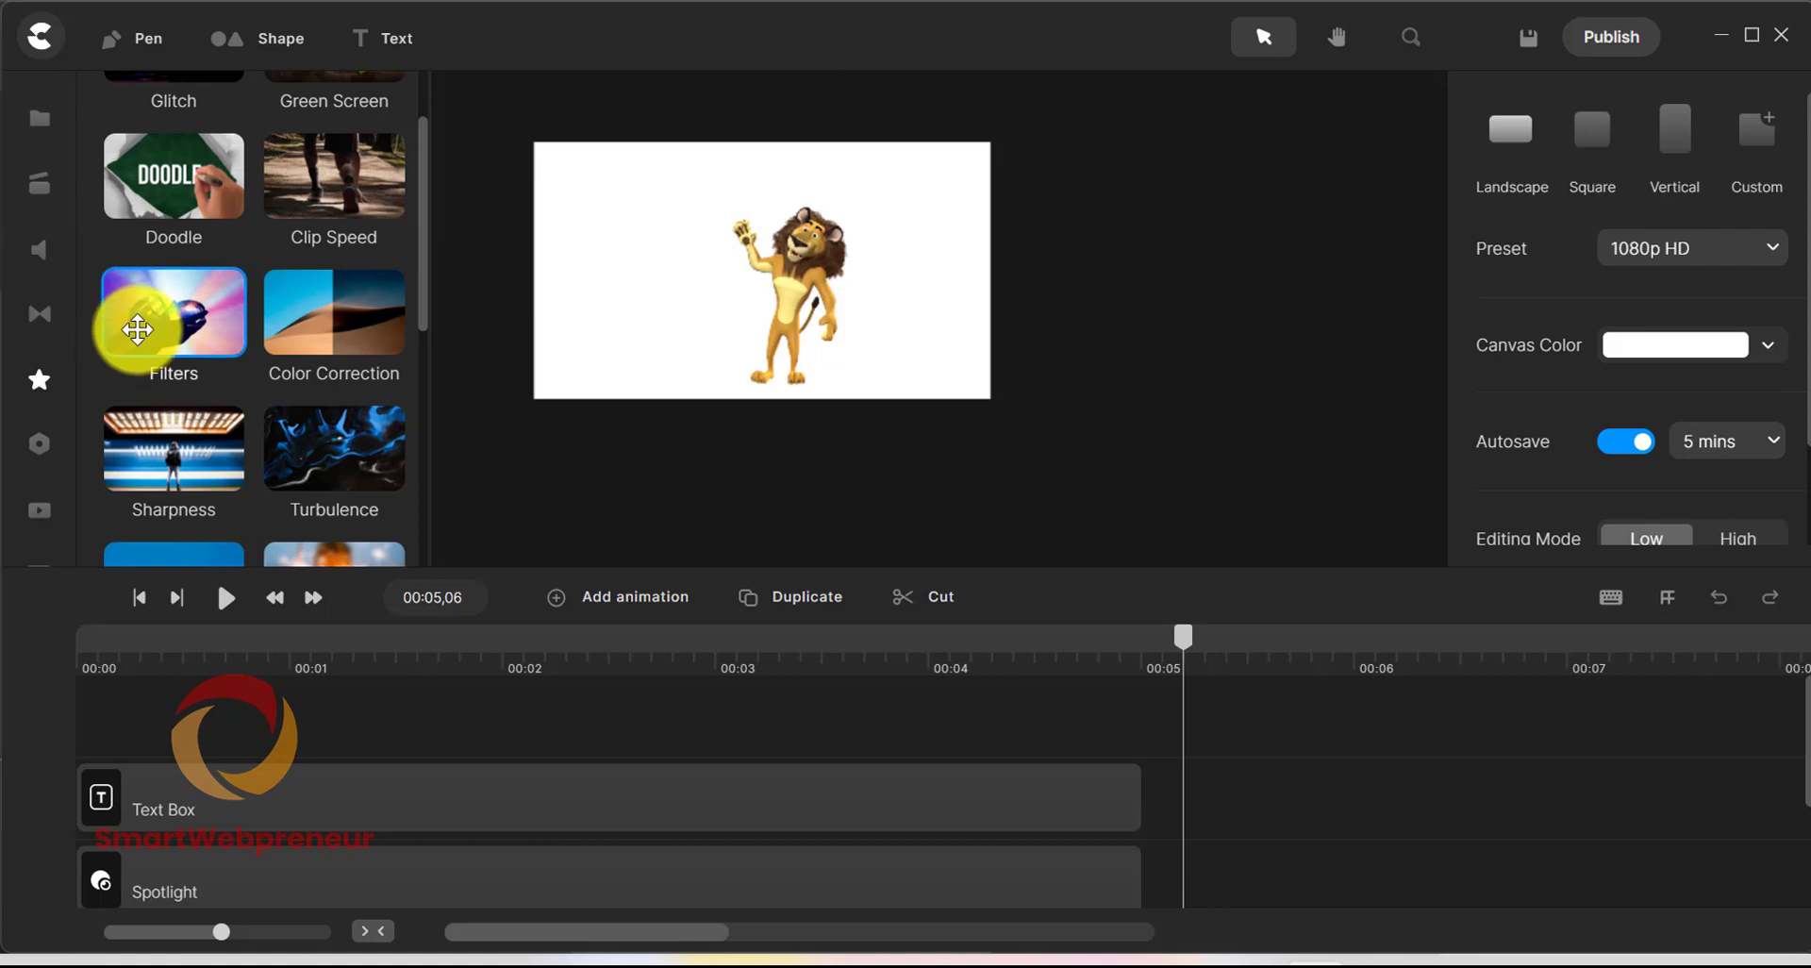
Apply the Filters effect to the lion scene and scrub from 00:01 to about 00:04.
left_click_drag(137, 328, 647, 256)
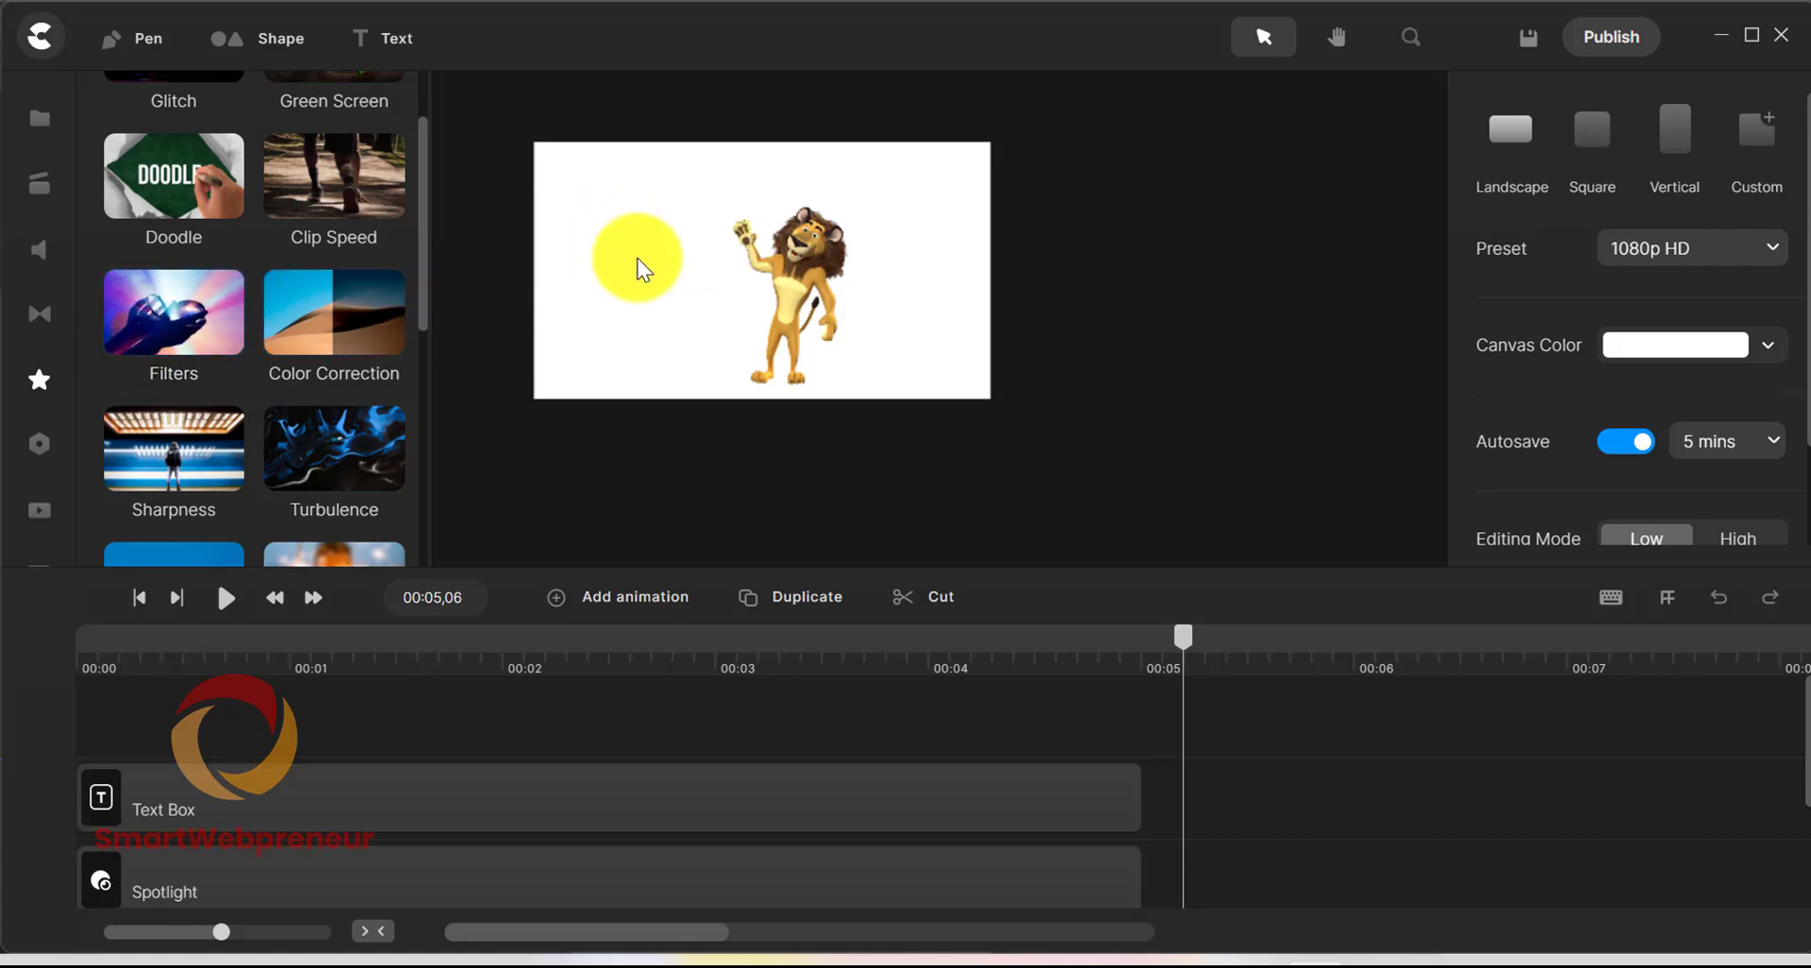
left_click(377, 663)
left_click_drag(376, 666, 1158, 668)
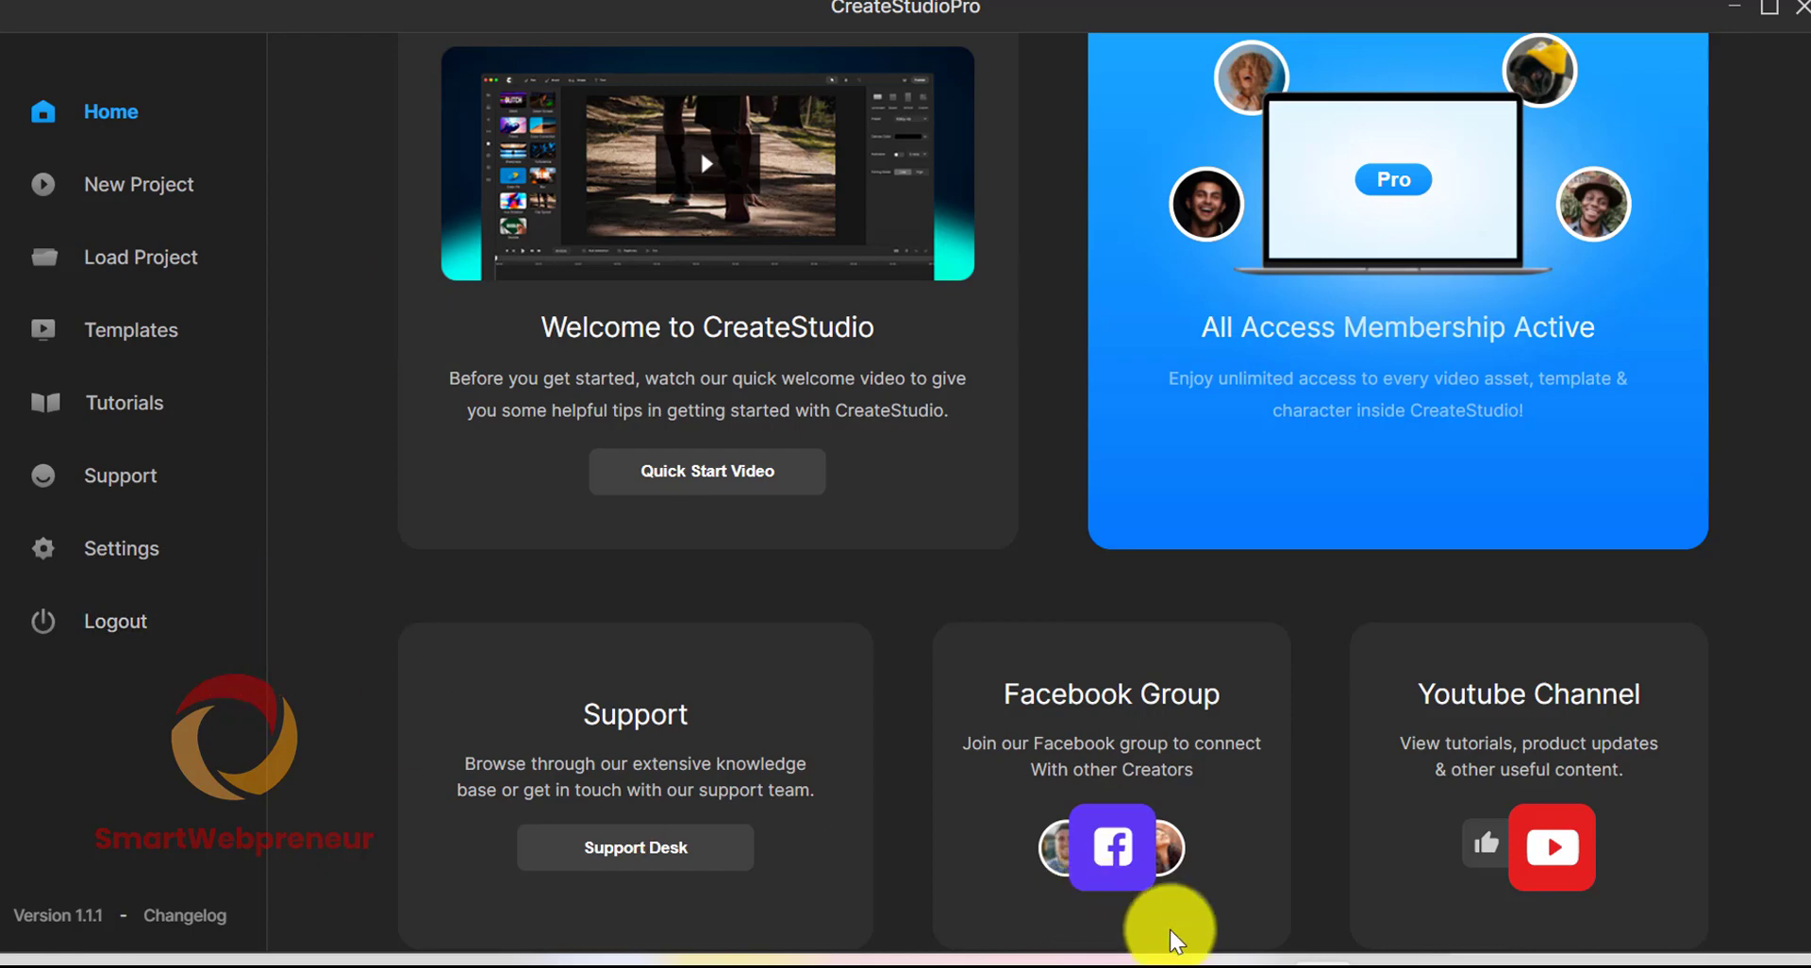
In the old CreateStudio, open the Store and scroll through the 17-credit Character templates.
left_click(1247, 958)
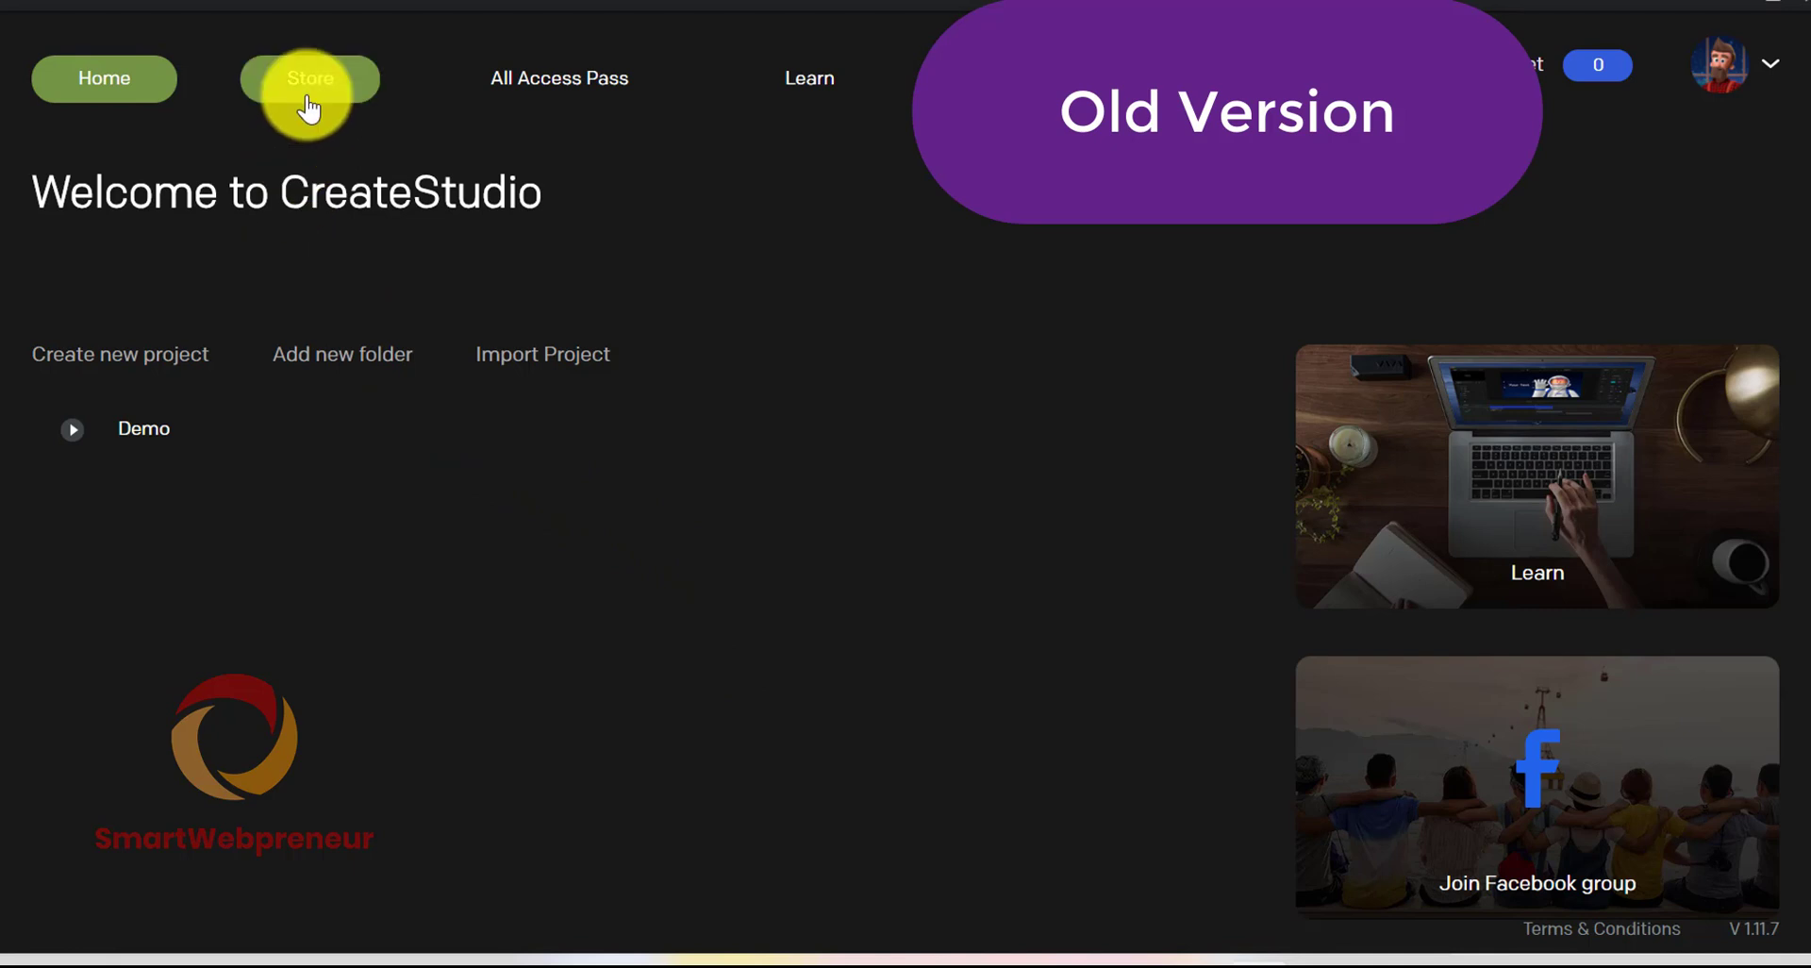
left_click(307, 83)
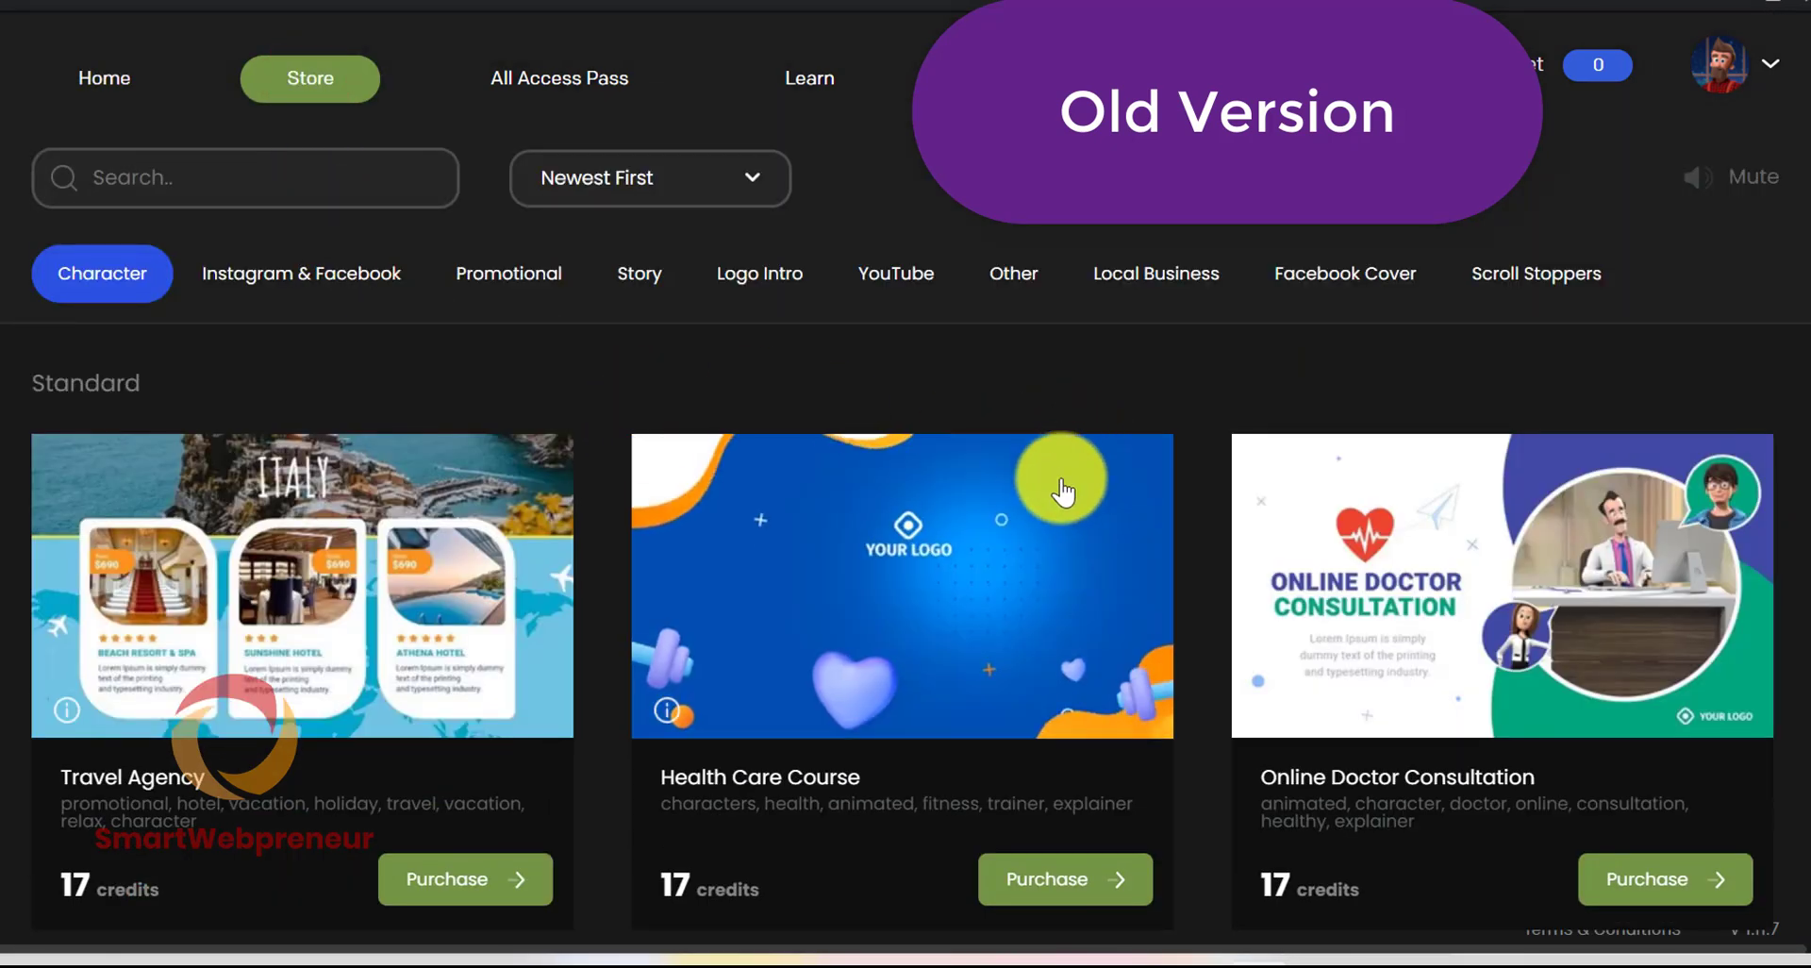
scroll(1213, 837, "down", 3)
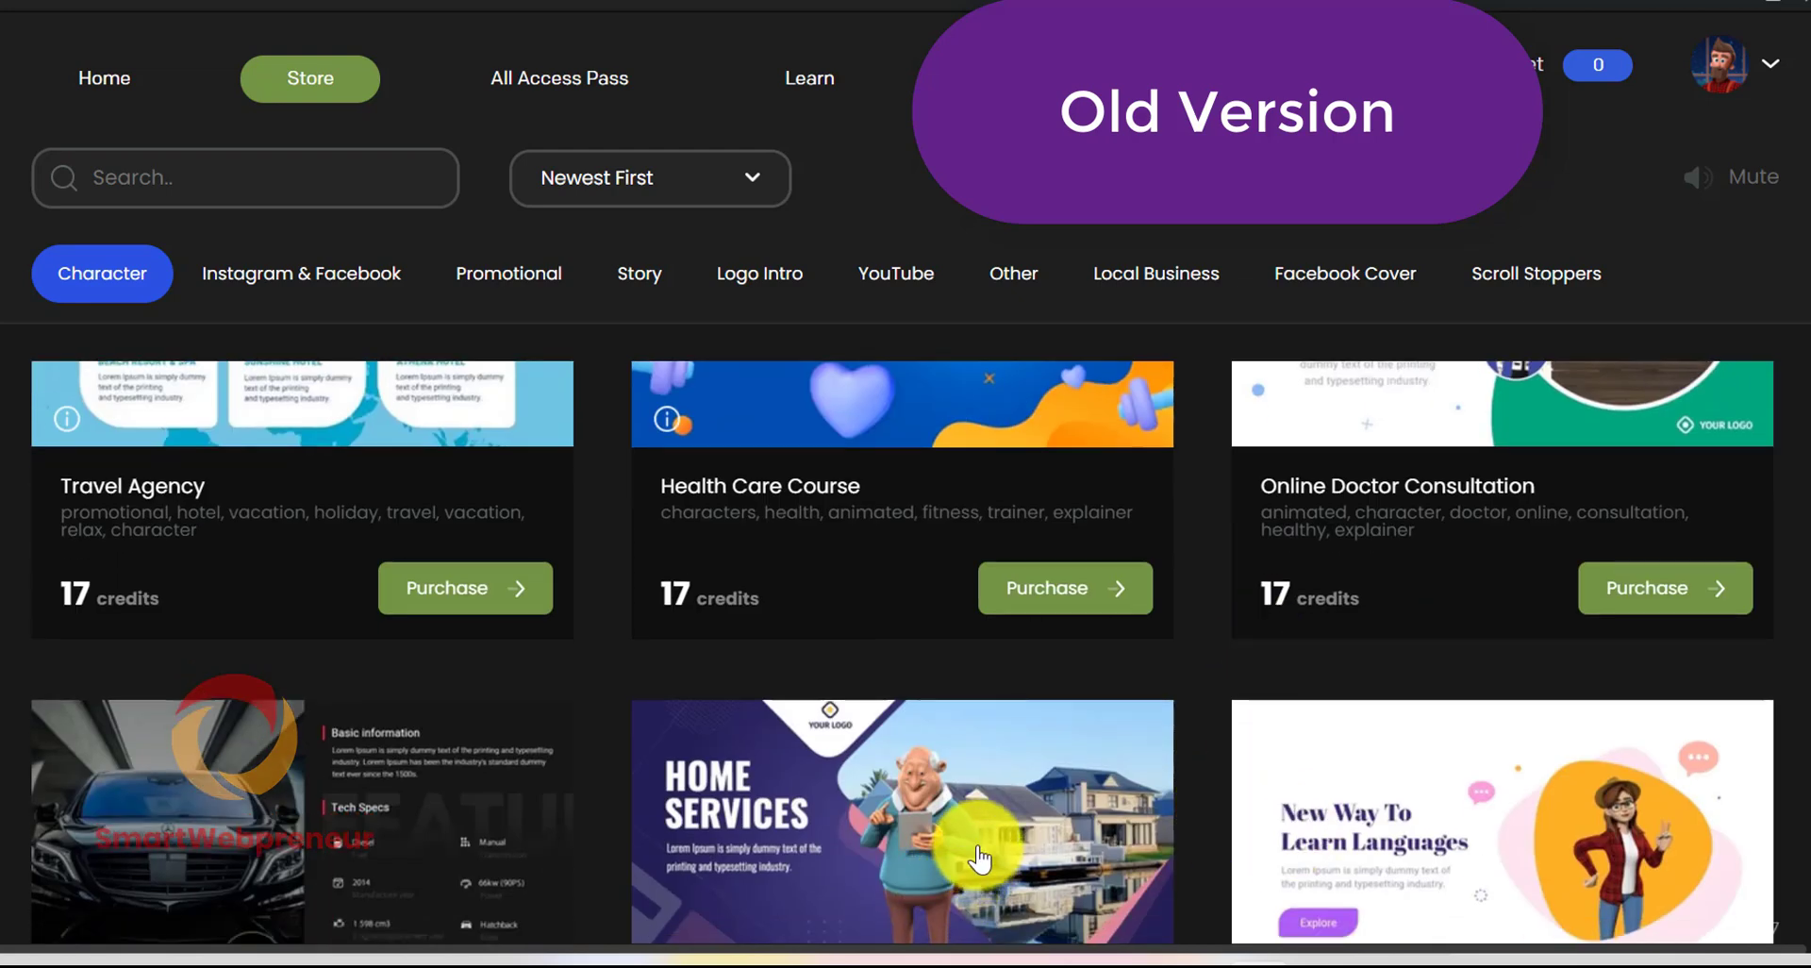
scroll(979, 858, "down", 2)
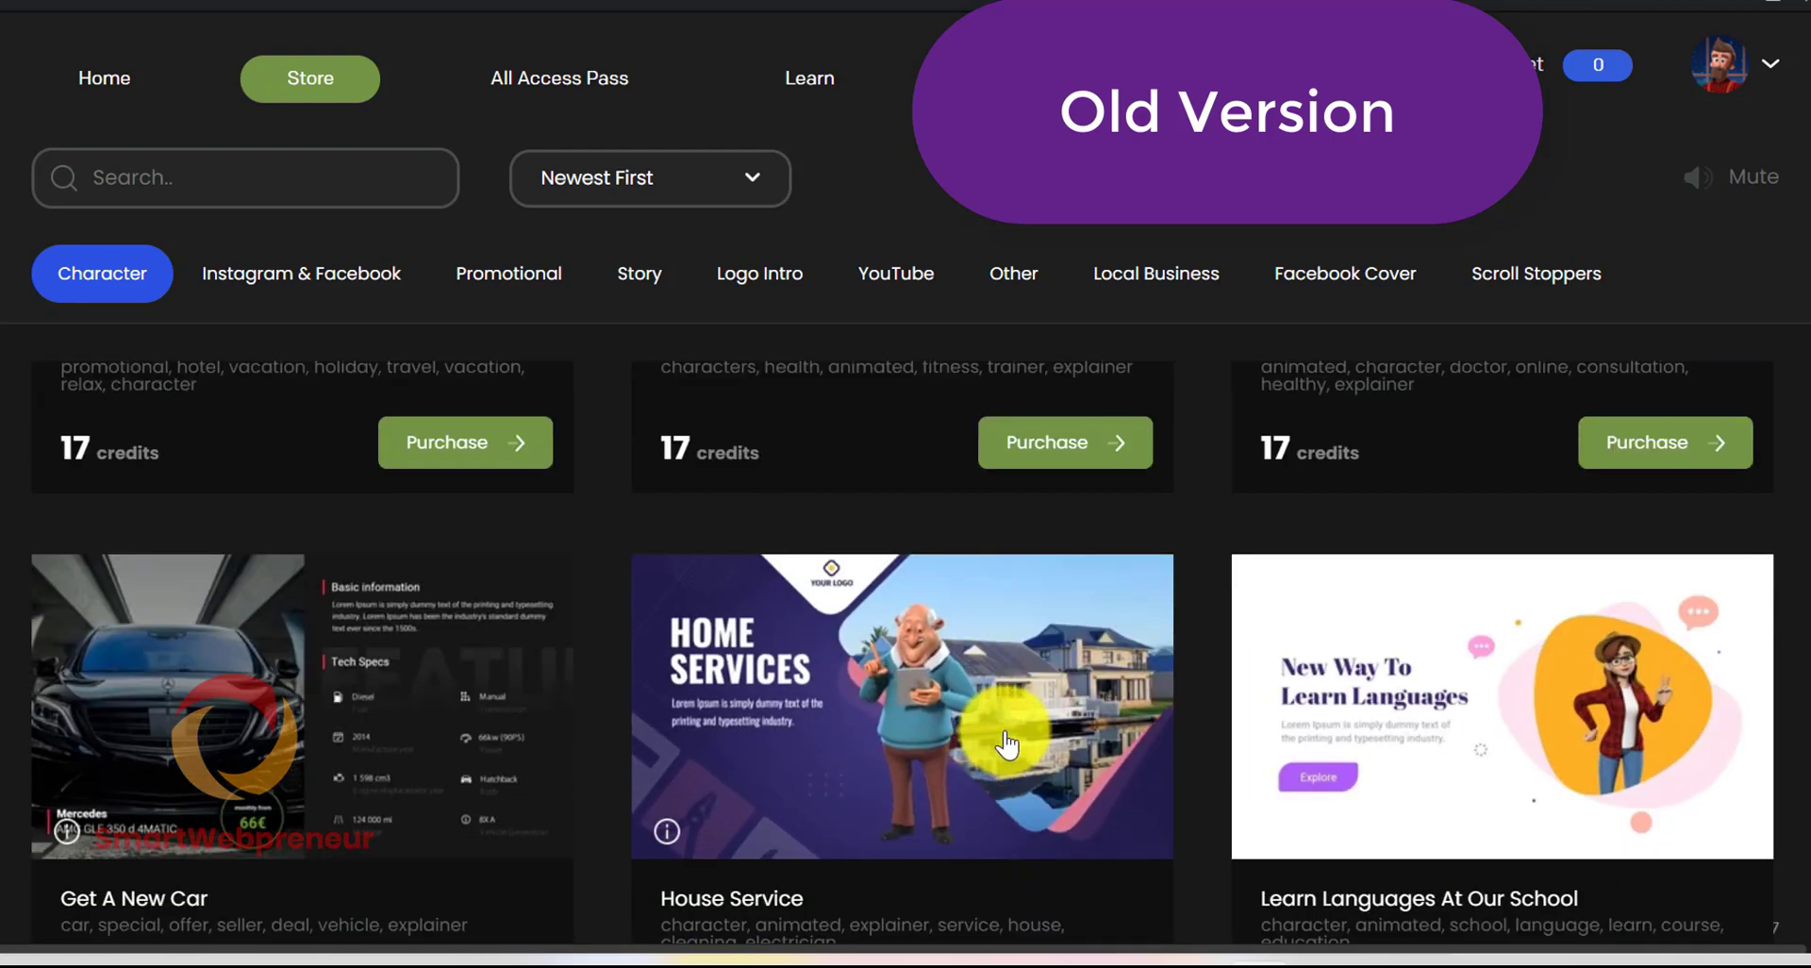
scroll(1005, 747, "down", 3)
scroll(1003, 750, "down", 2)
scroll(991, 741, "down", 2)
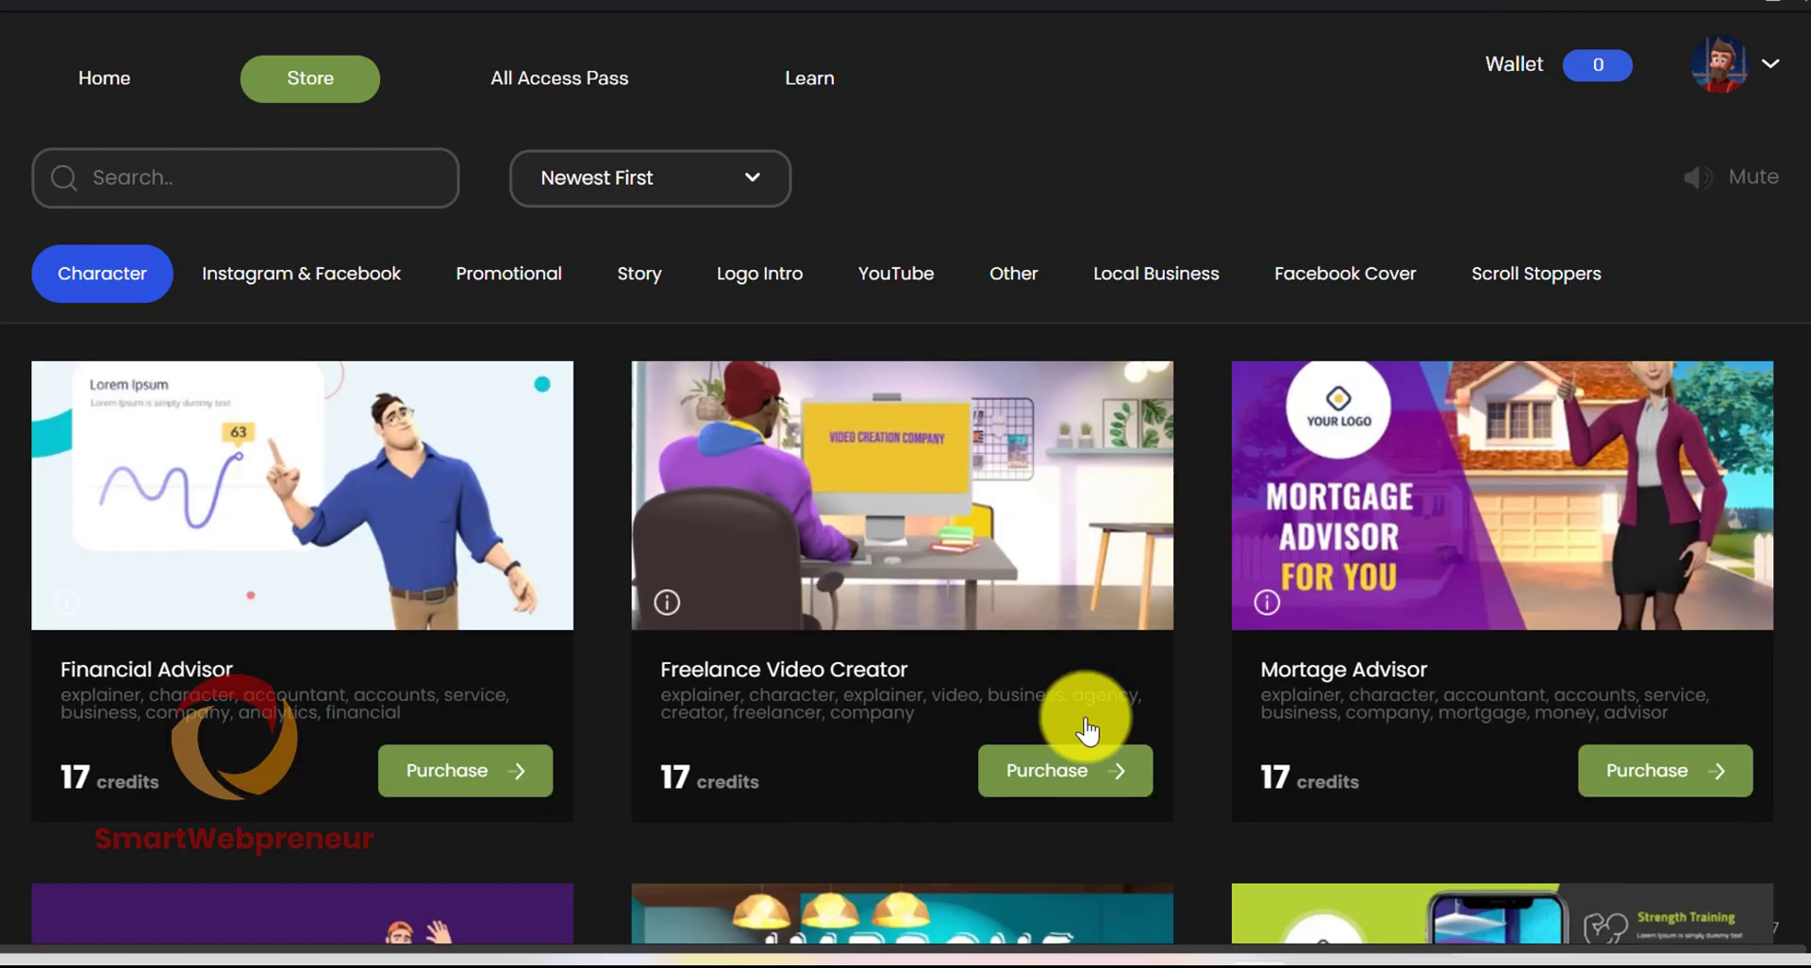
scroll(1087, 729, "down", 1)
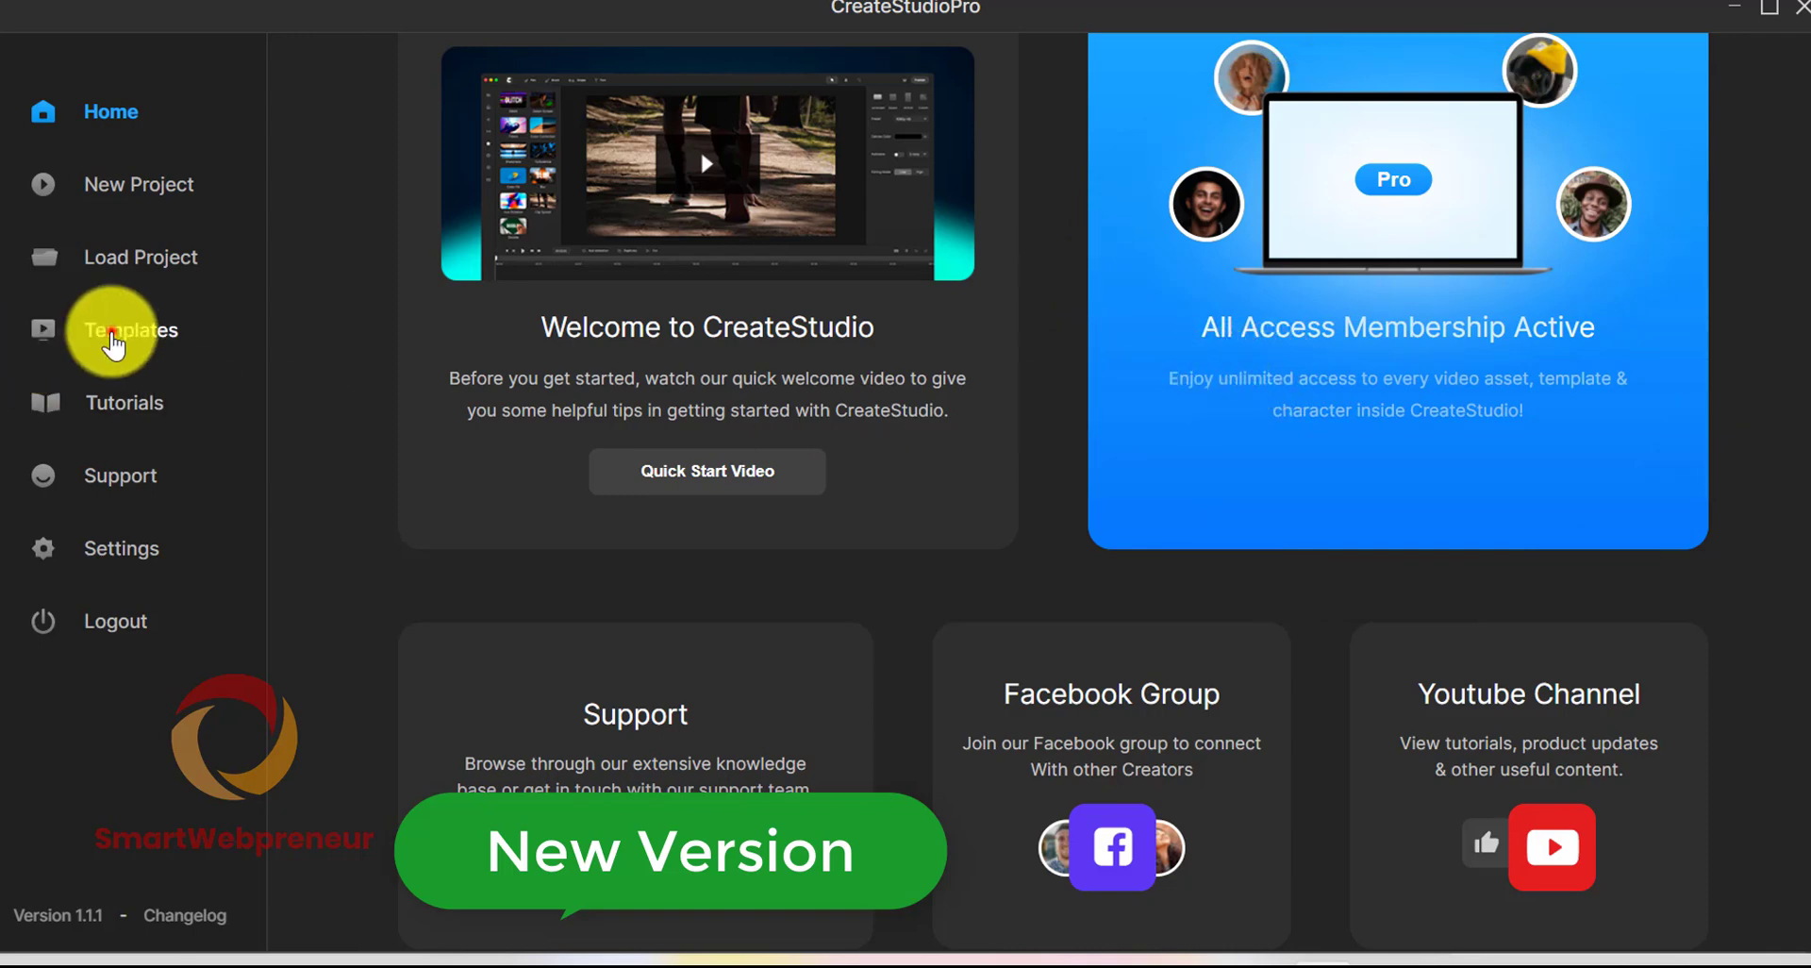
Scroll through the template library, preview Luxury Hotel Promo, then show the 3D backgrounds on a blank canvas.
left_click(111, 332)
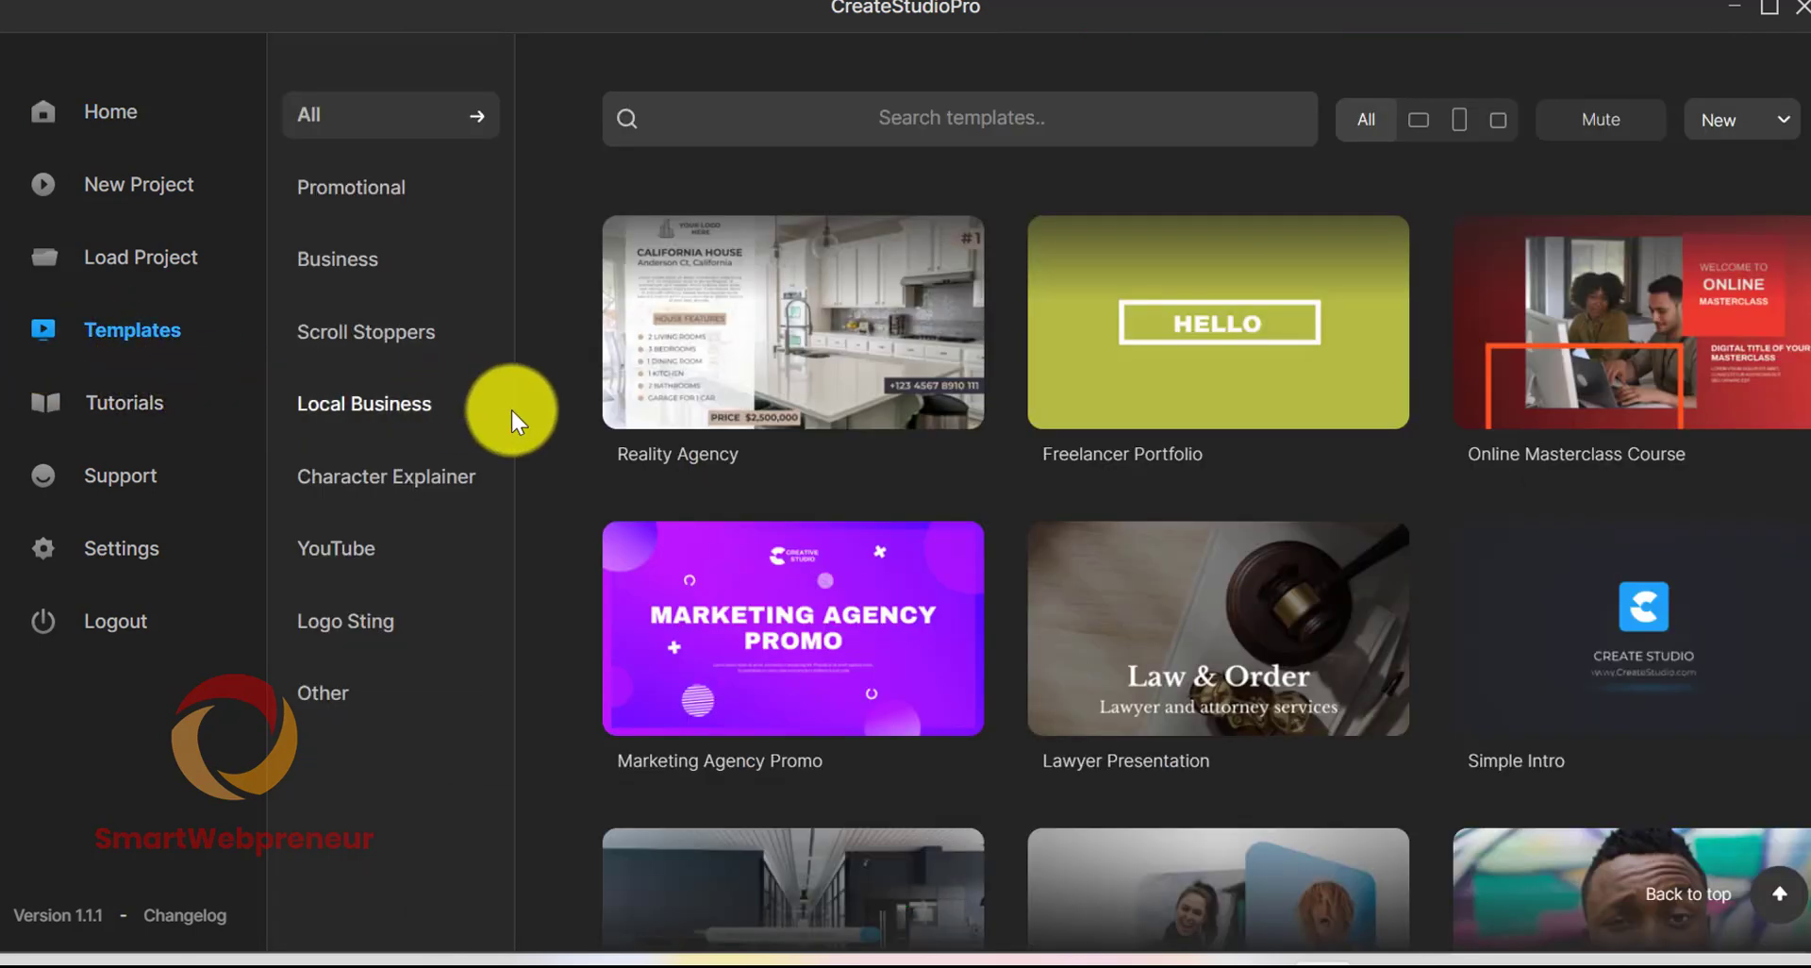
scroll(666, 490, "down", 9)
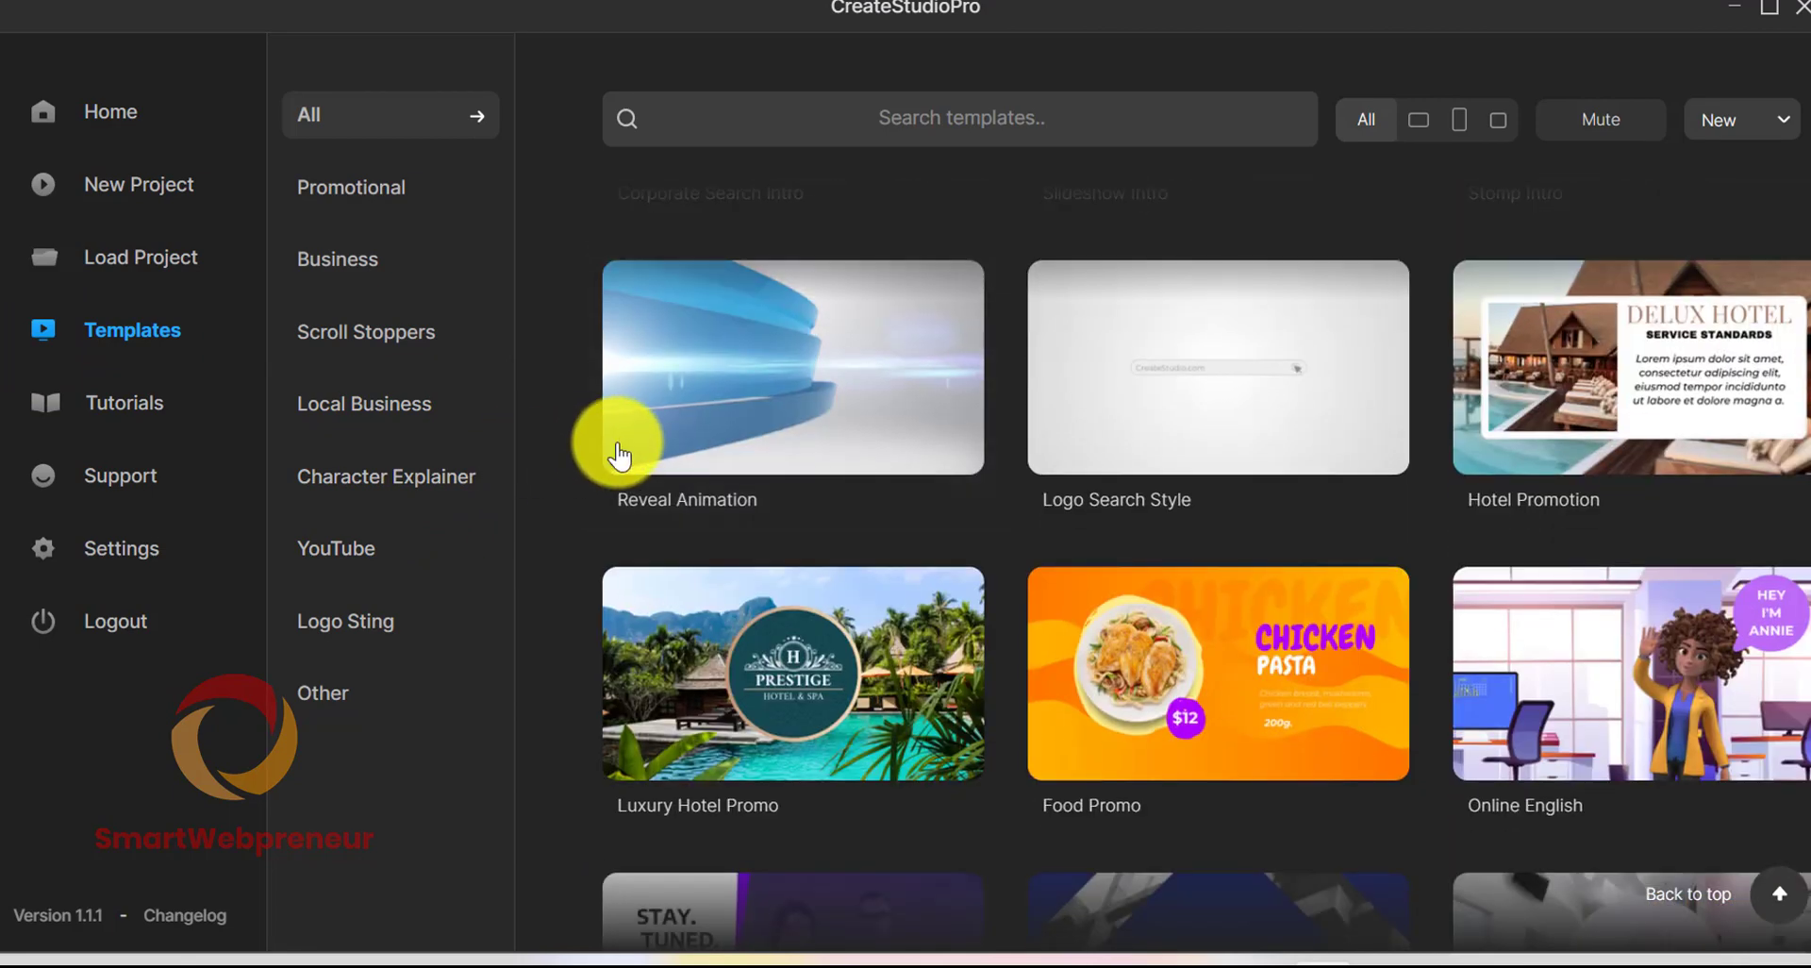
scroll(831, 463, "down", 4)
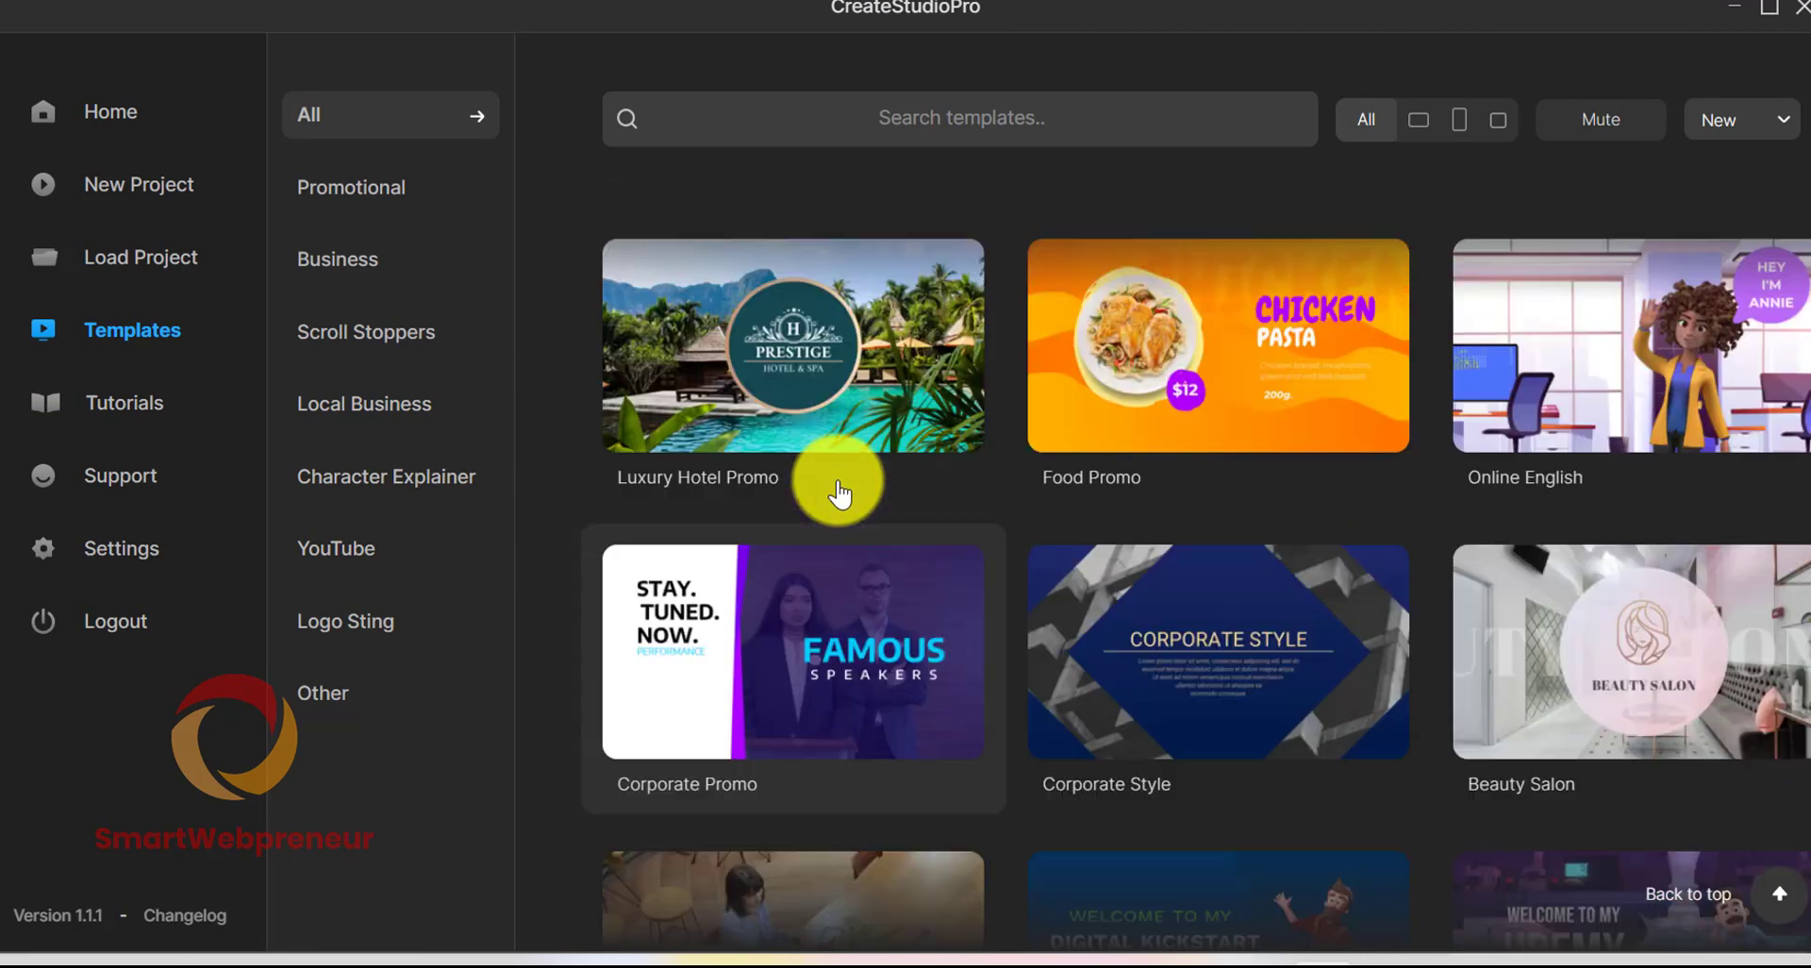
scroll(837, 472, "up", 1)
left_click(892, 453)
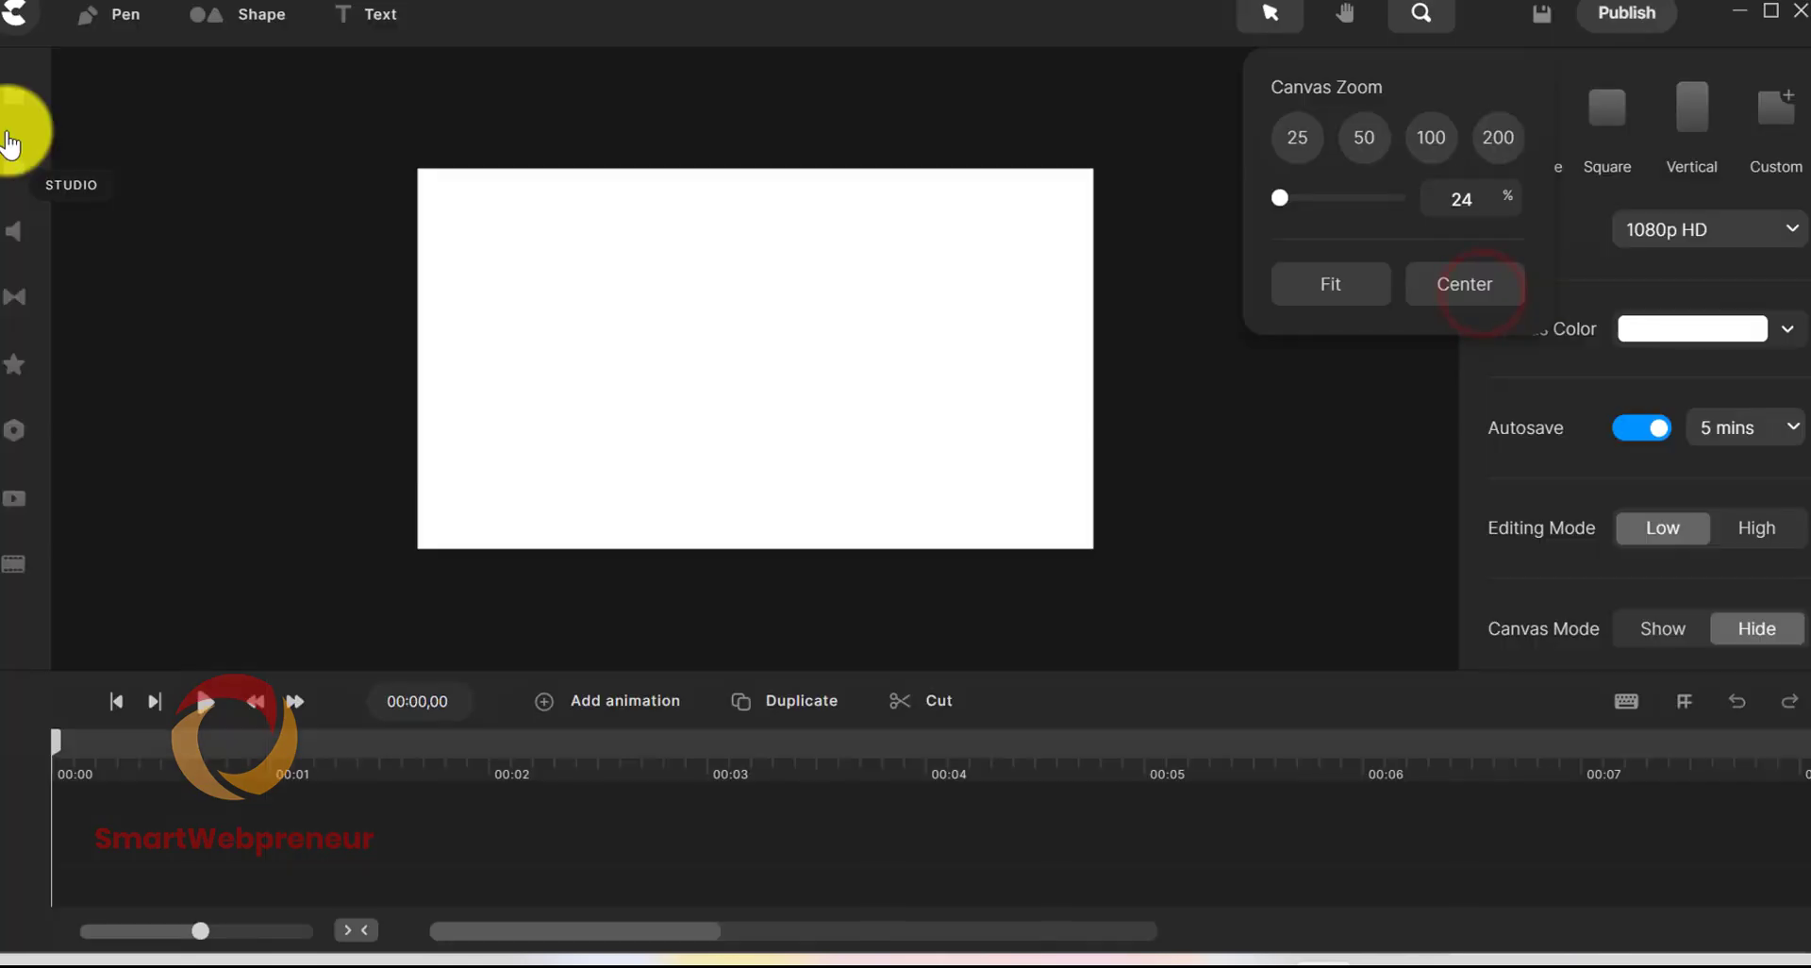
left_click(12, 155)
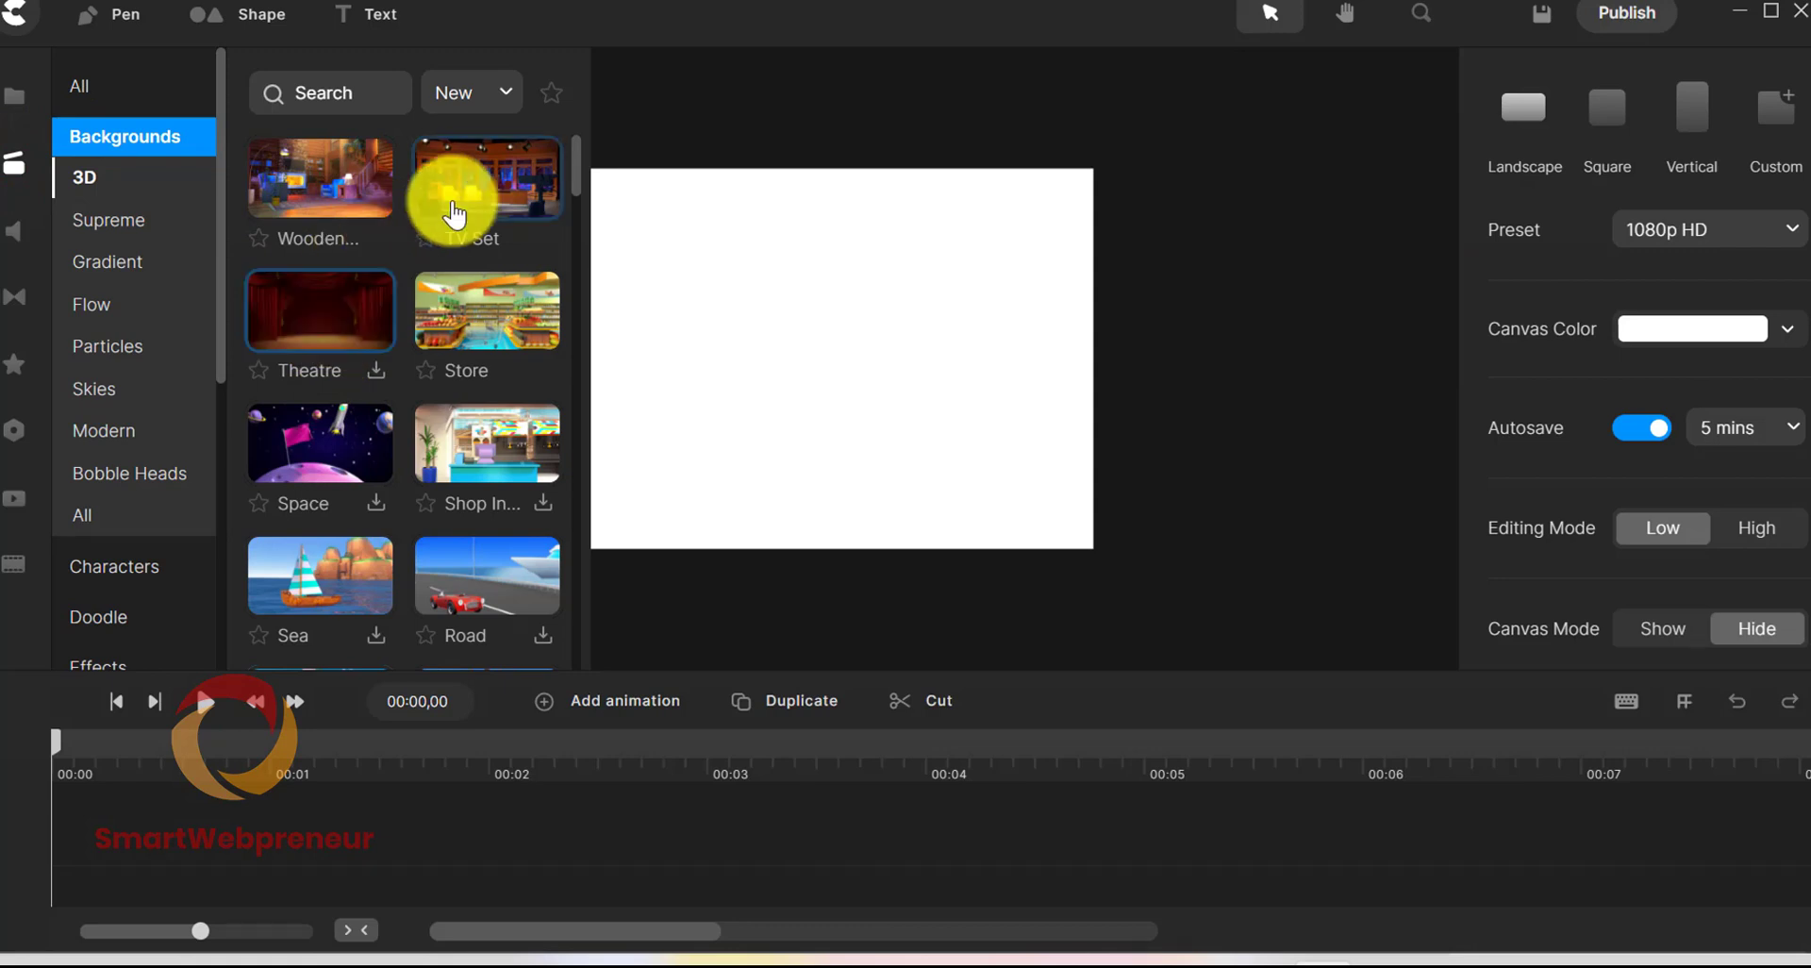
Drag the Store supermarket scene onto the canvas as background and choose the 3D Business character.
left_click_drag(485, 324, 710, 334)
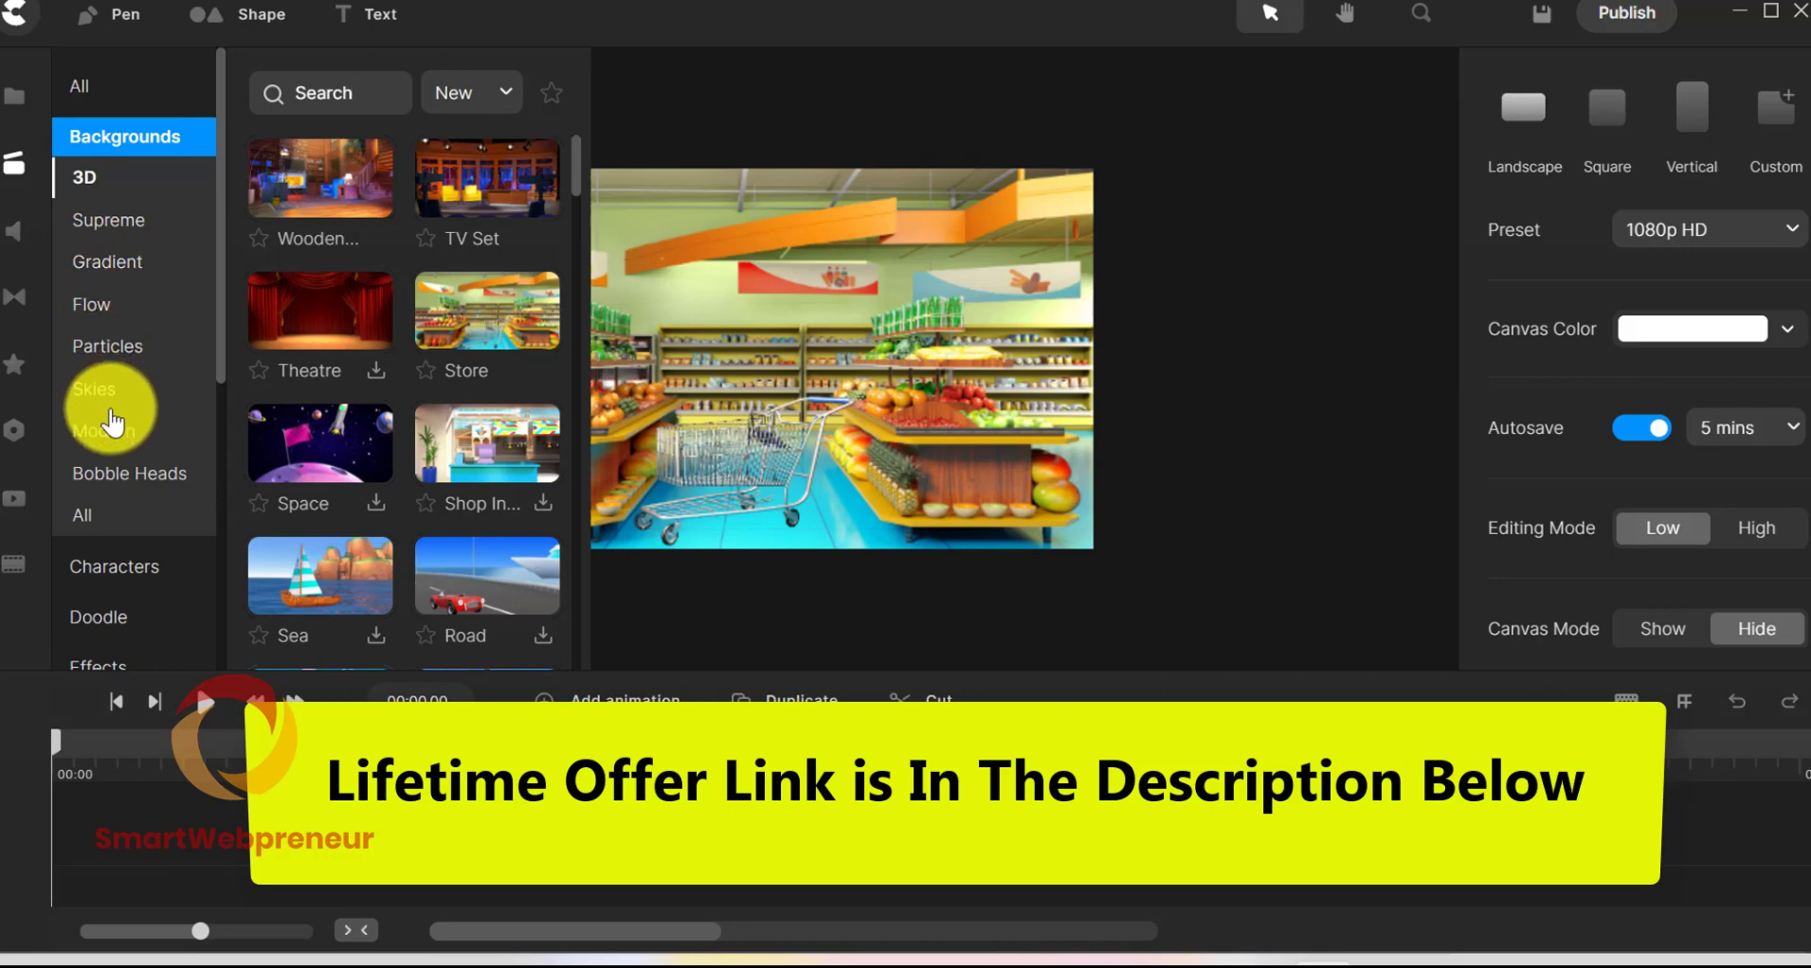
scroll(151, 359, "down", 2)
left_click(141, 429)
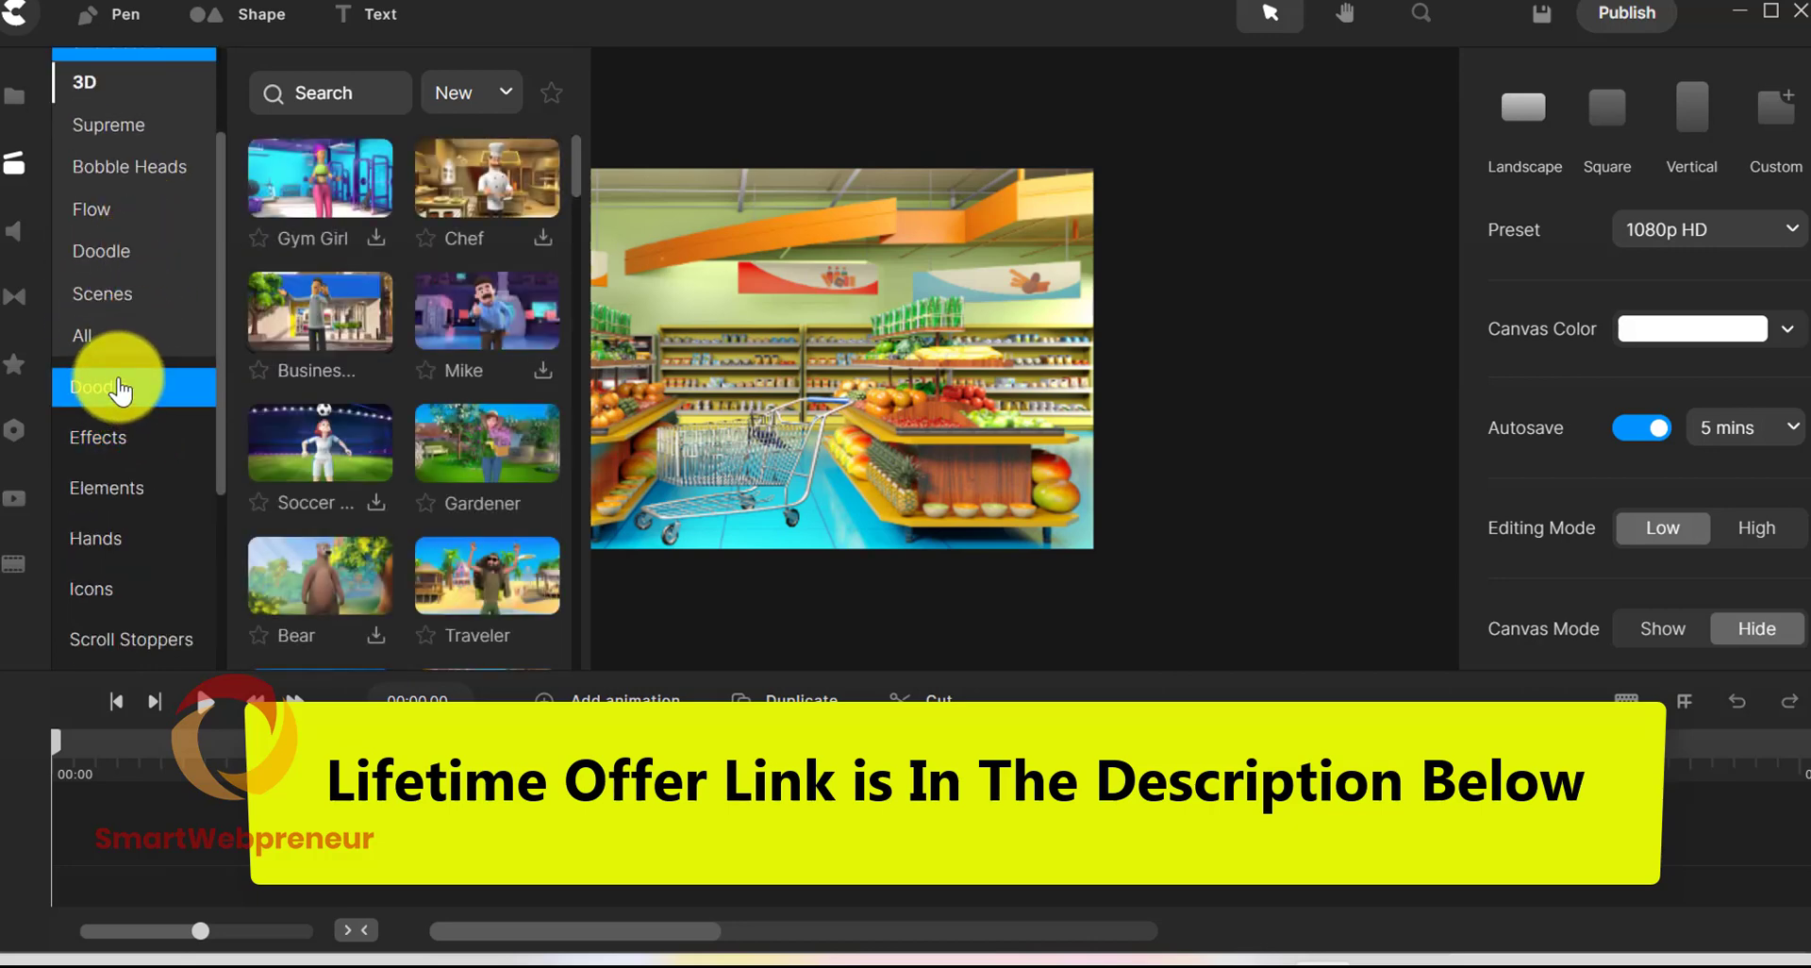
left_click(332, 325)
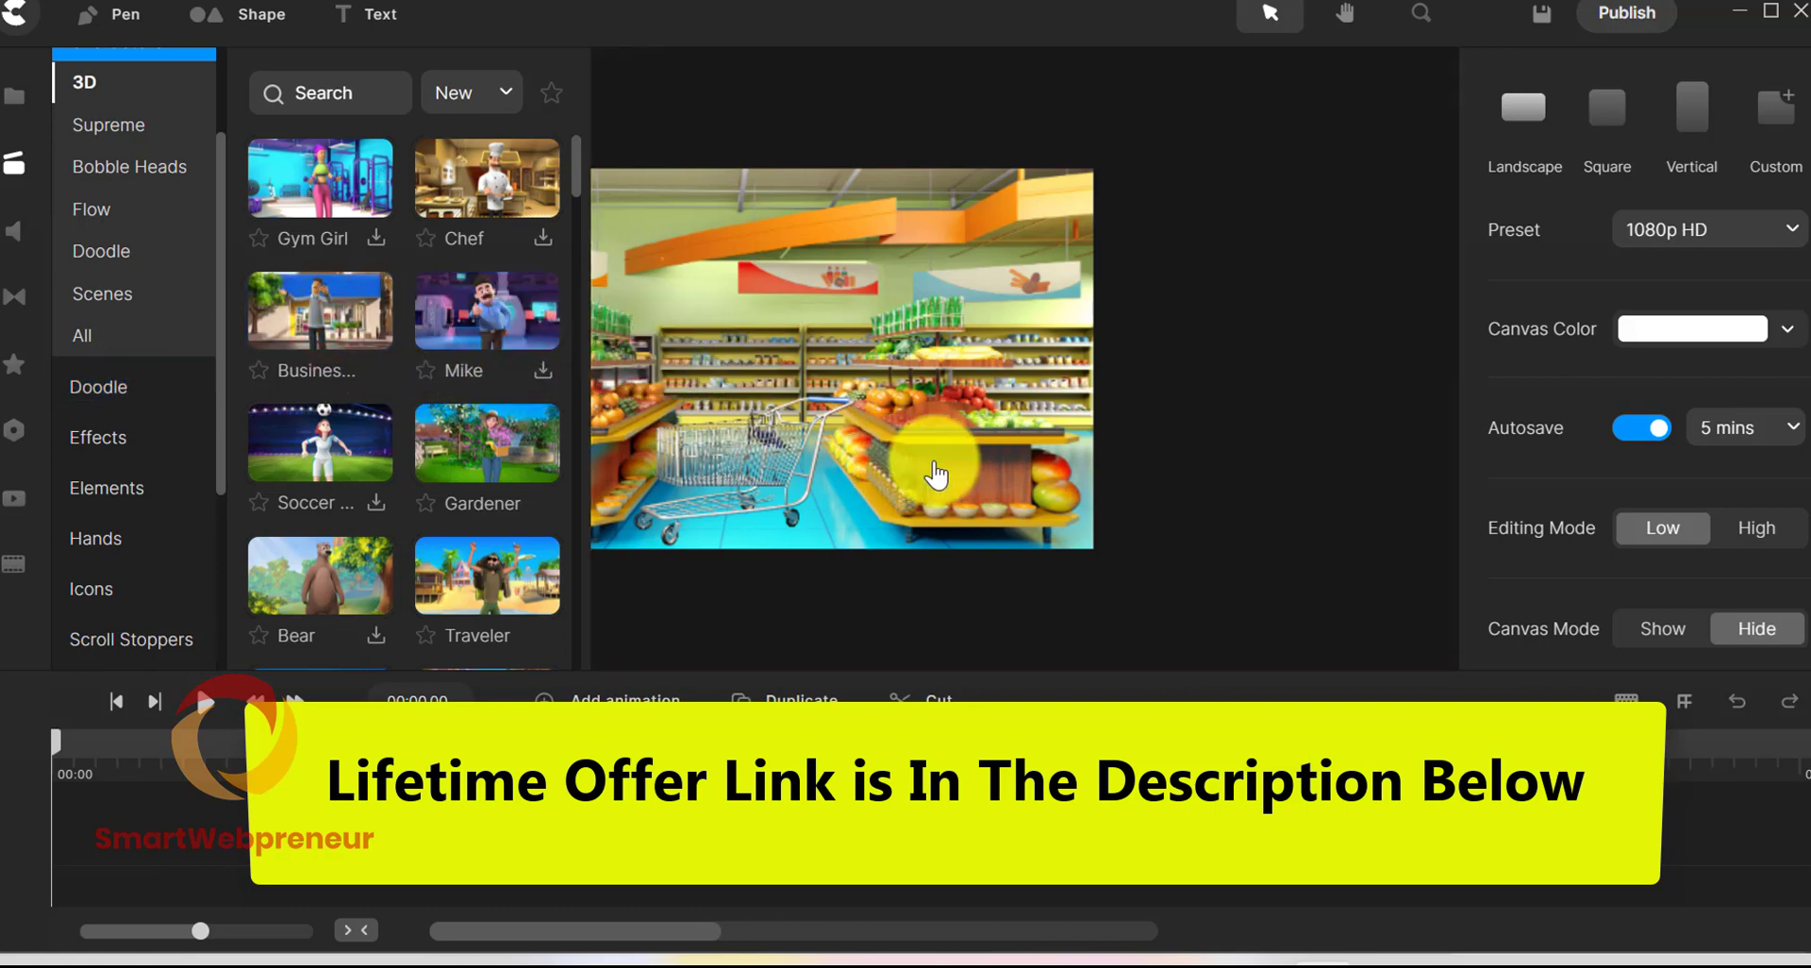
Move the Business character to the supermarket's centre-right beside the cart and shrink it slightly.
left_click_drag(740, 340, 835, 425)
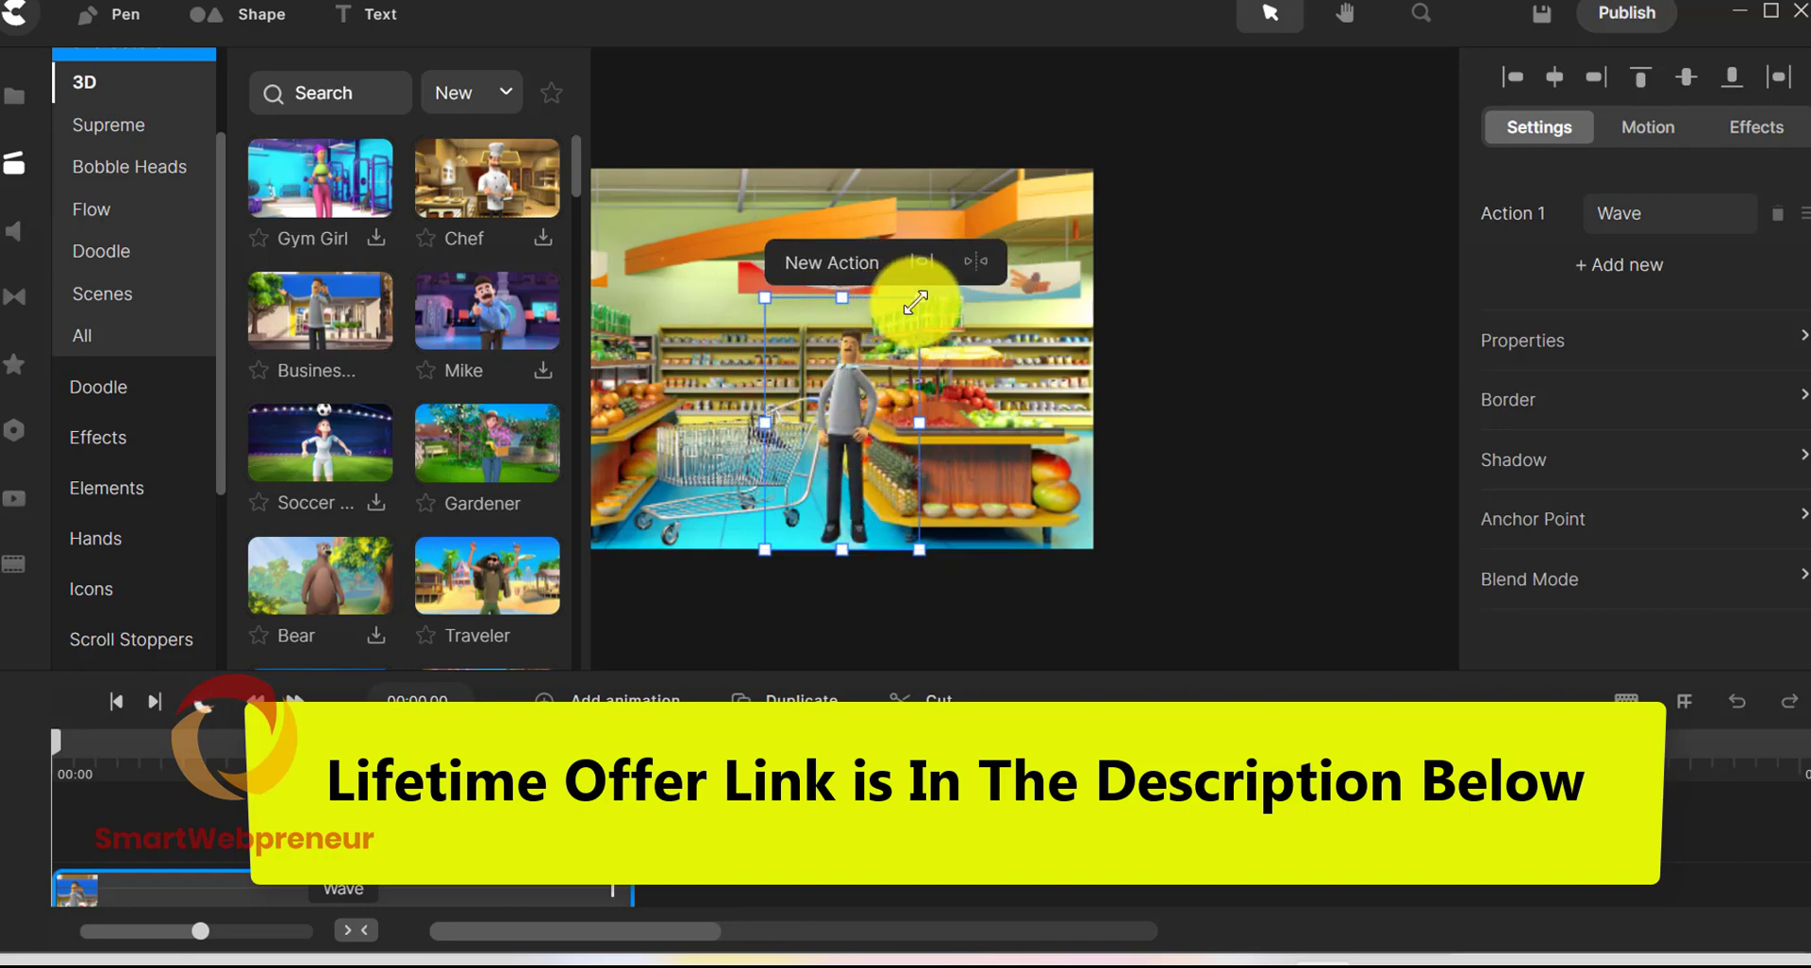
mouse_move(915, 302)
left_mouse_down()
mouse_move(926, 291)
mouse_move(903, 321)
left_mouse_up()
left_click_drag(837, 431, 854, 406)
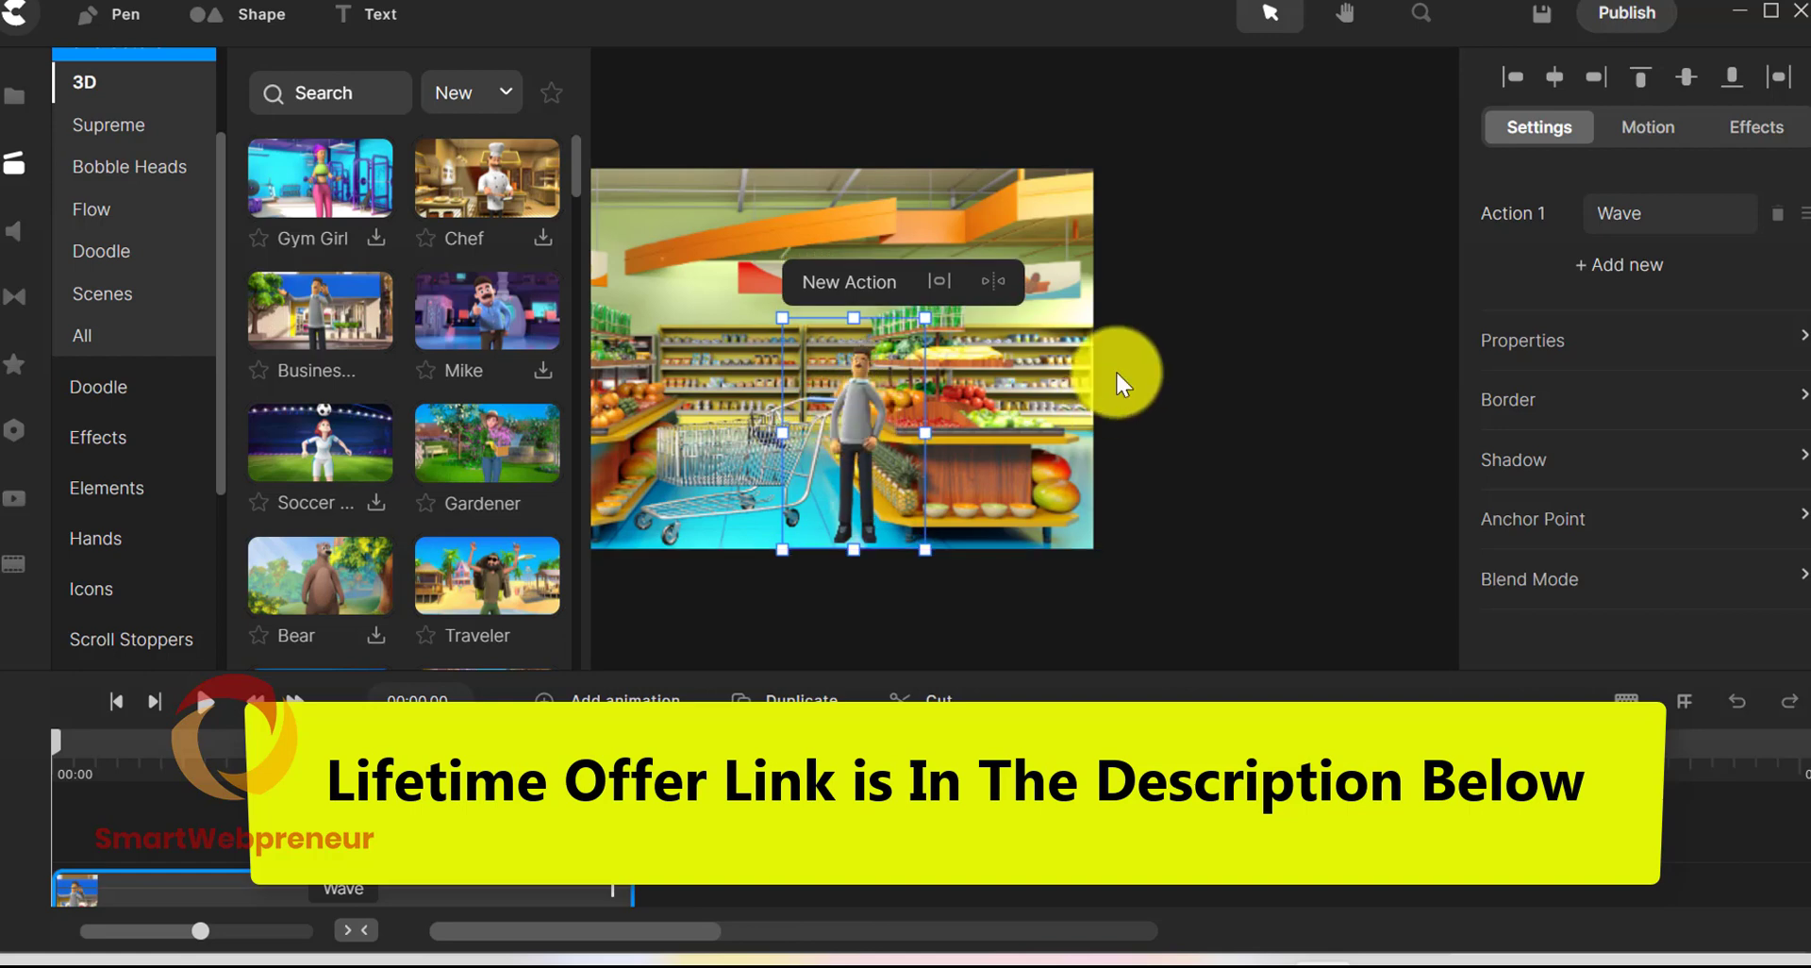
left_click(1117, 370)
Add a Happy action after Wave, hide the asset libraries, and play the scene.
left_click(826, 429)
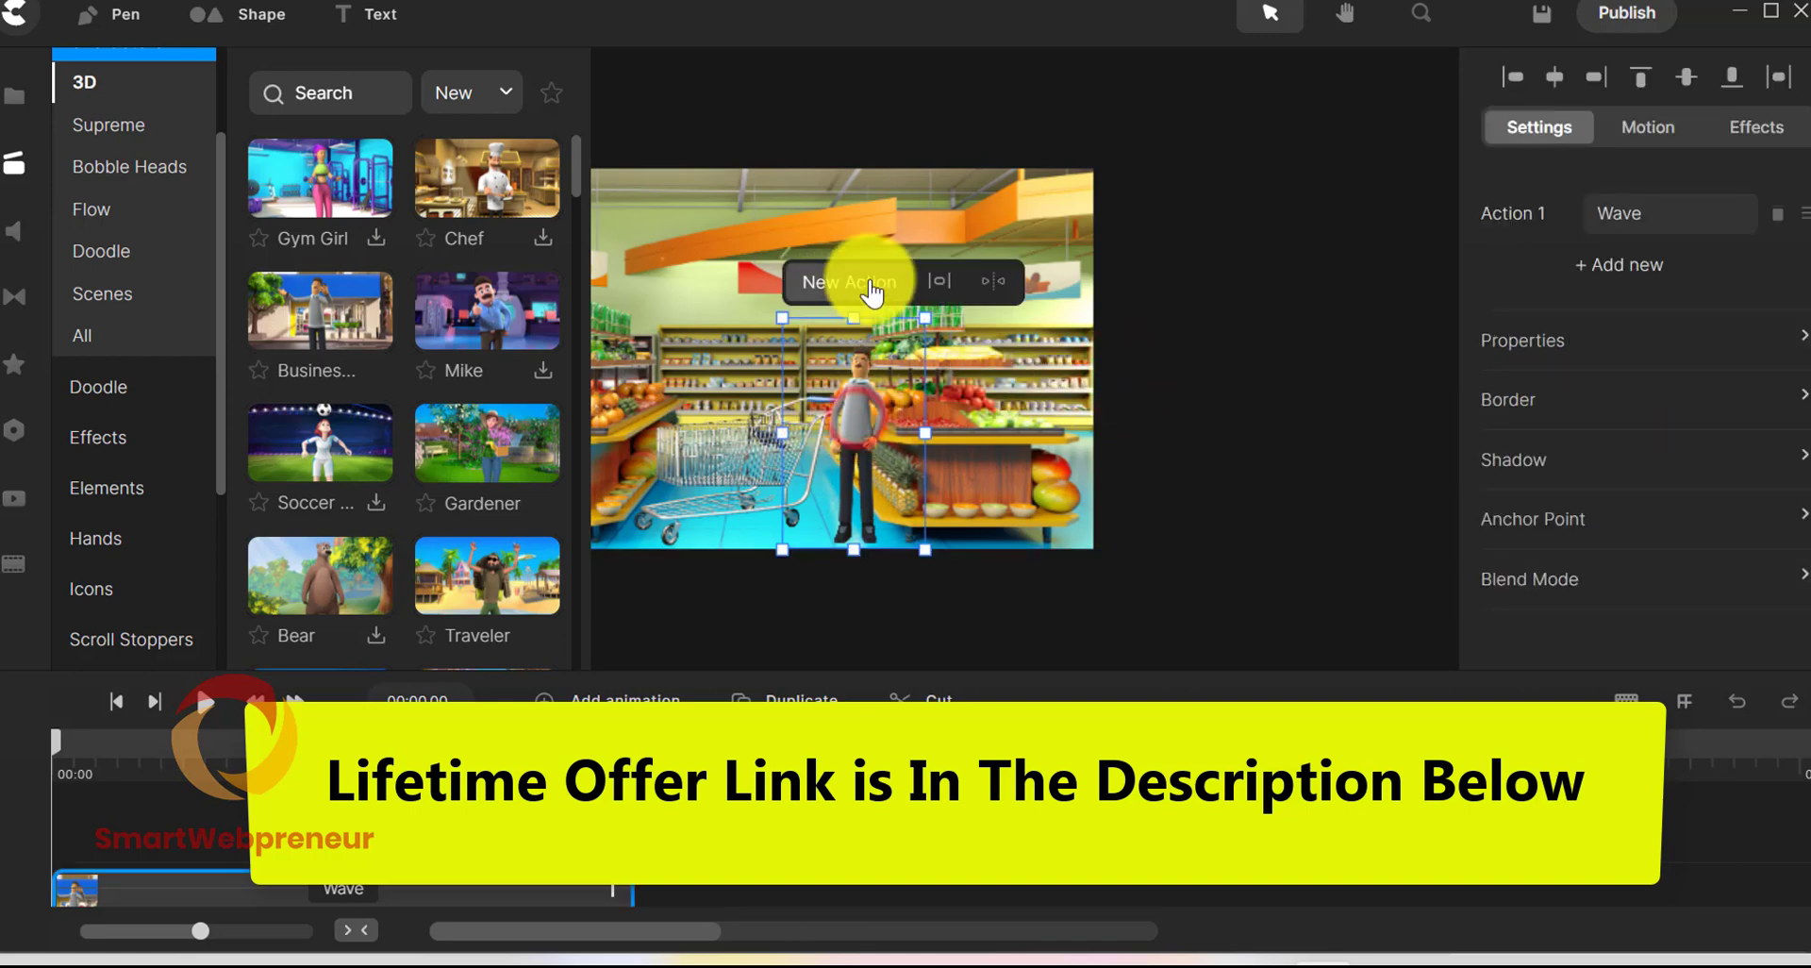
left_click(854, 279)
left_click(1274, 241)
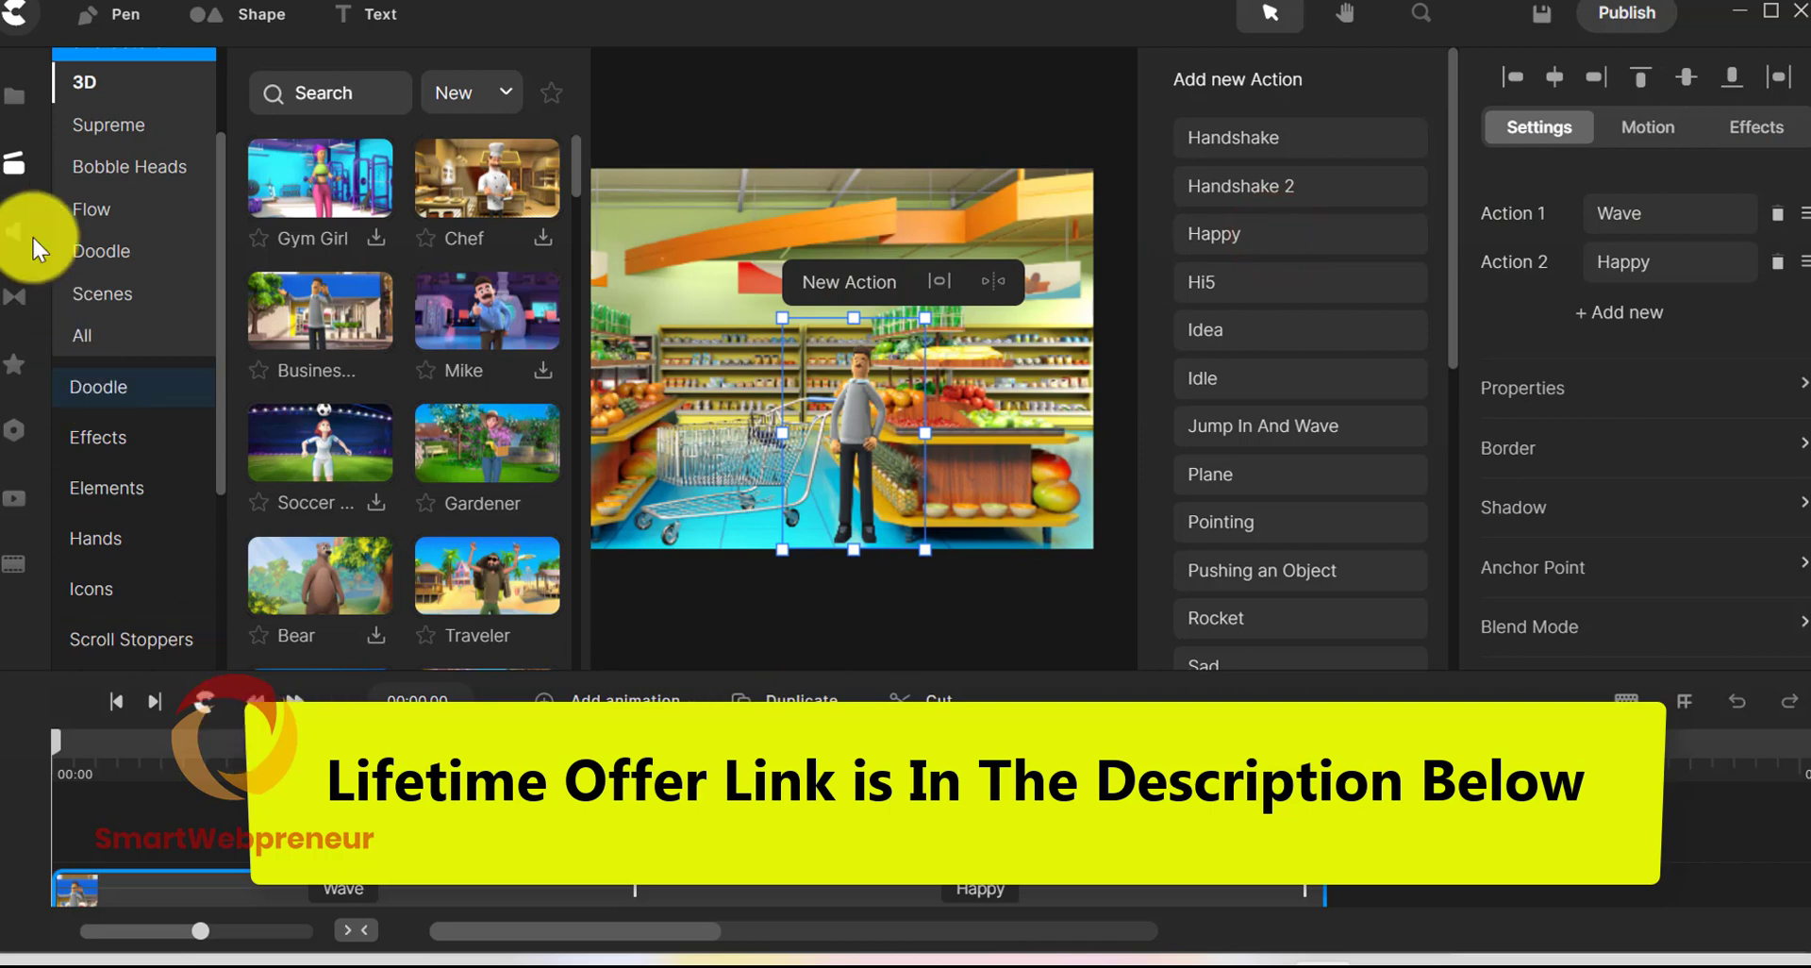
left_click(15, 163)
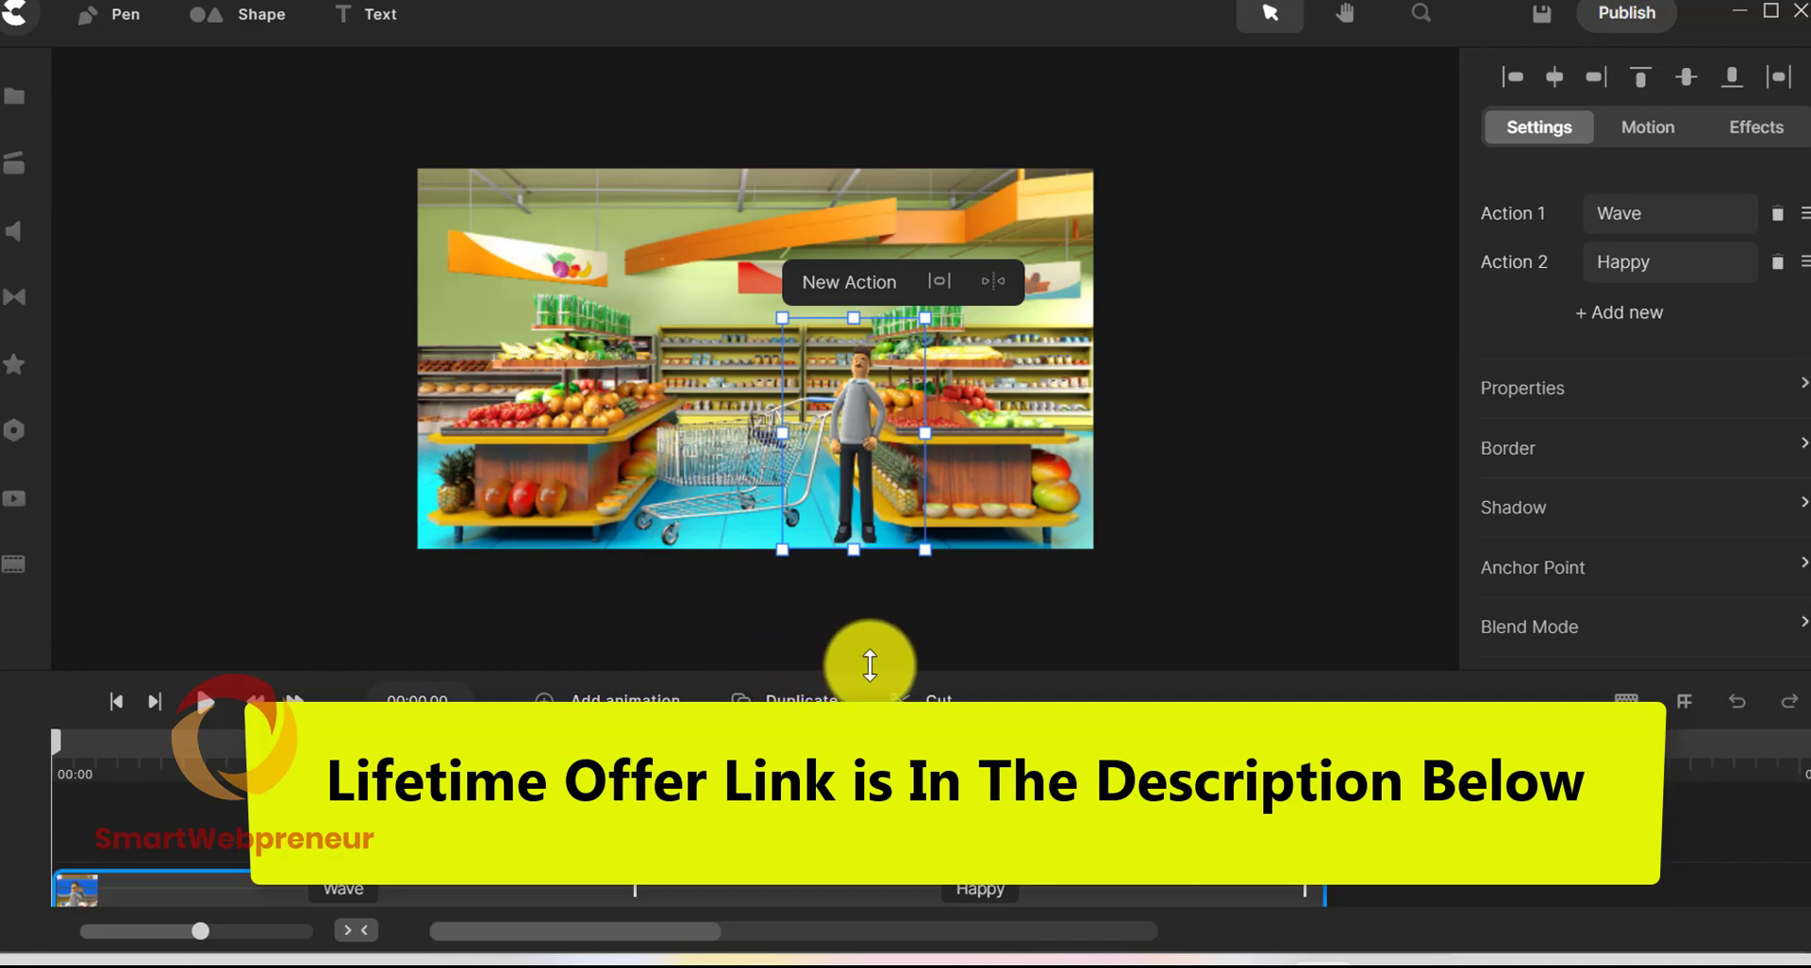
left_click(210, 709)
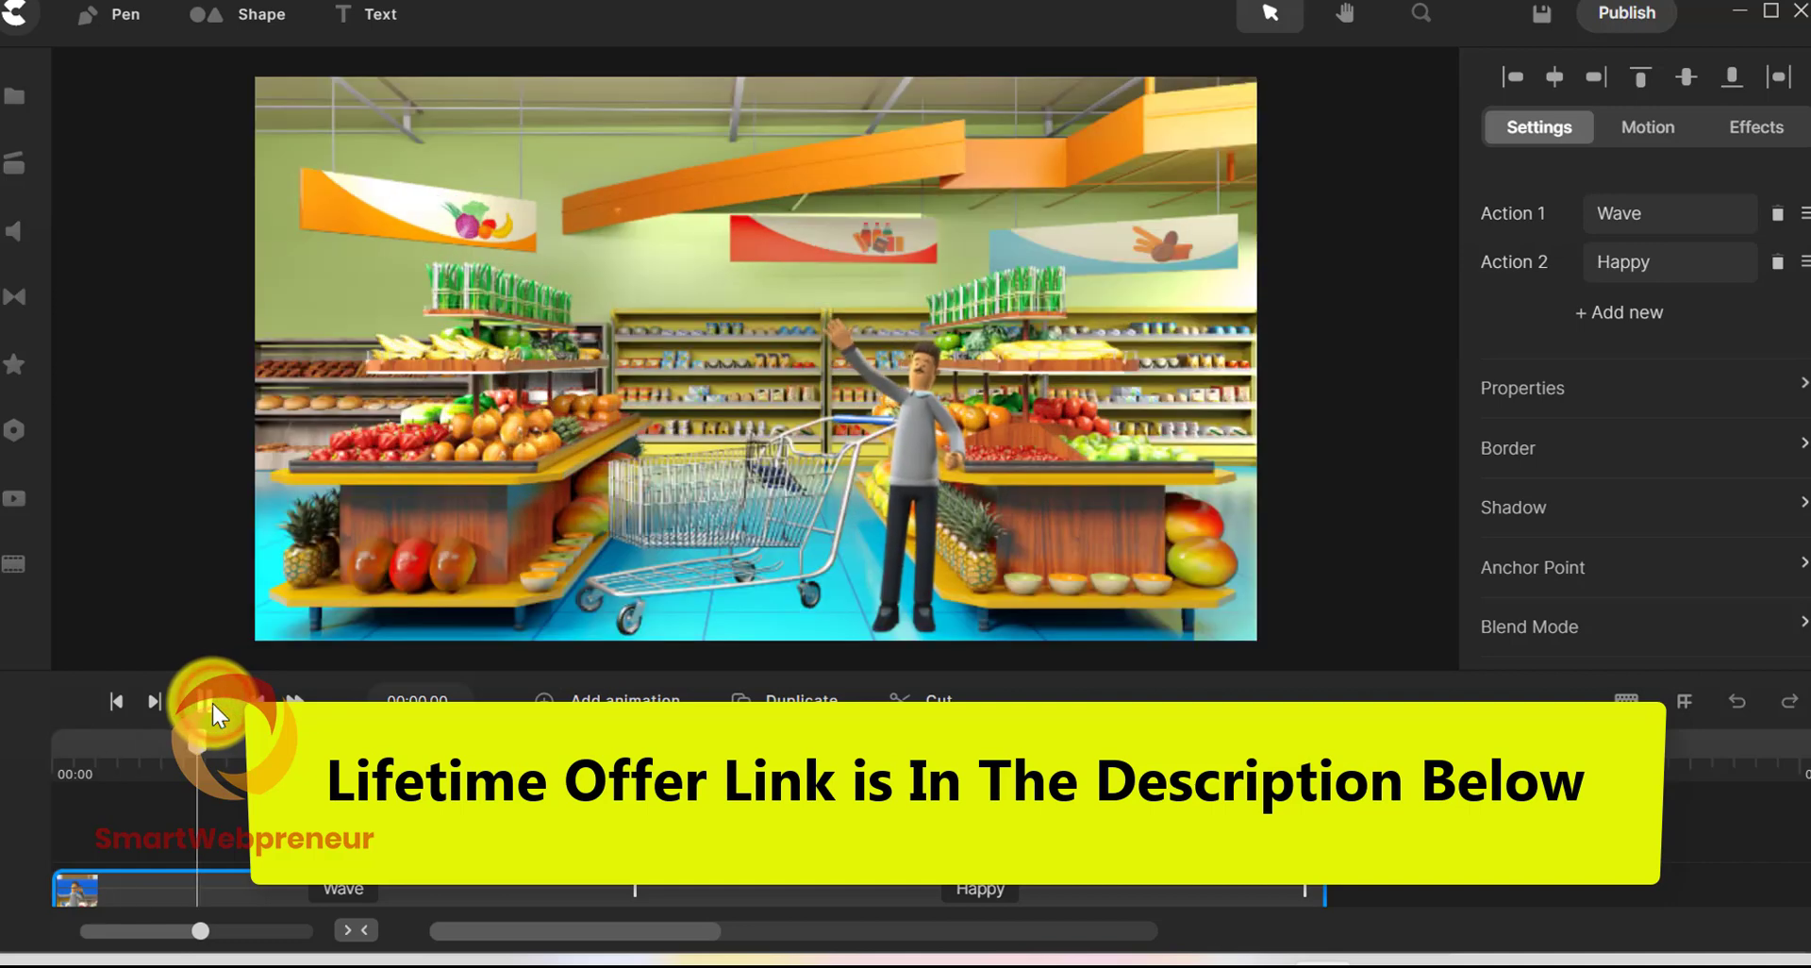